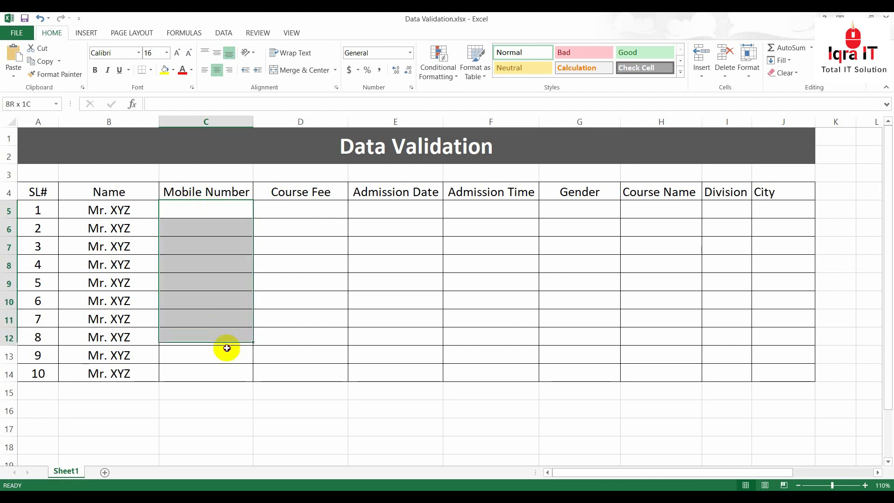
Format the Mobile Number cells C5:C14 as Text so leading zeros are kept
left_click(224, 249)
left_click(217, 211)
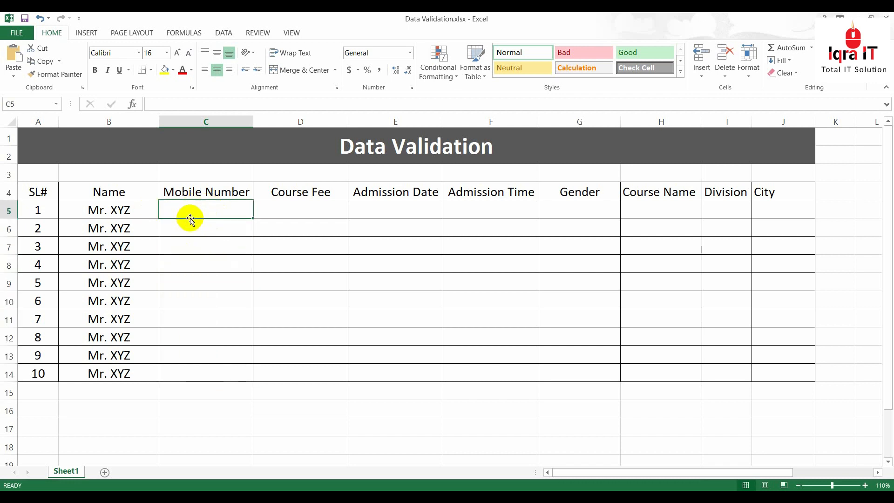
left_click_drag(198, 205, 208, 369)
left_click(209, 207)
left_click_drag(203, 205, 216, 375)
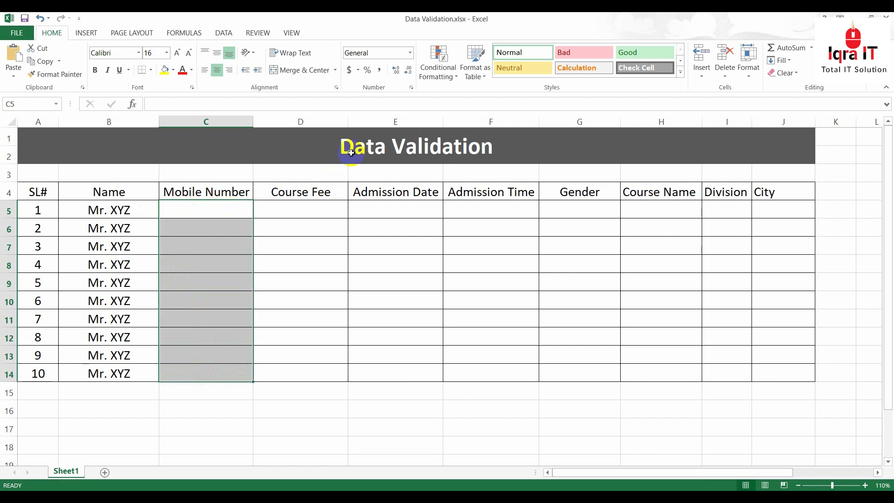
left_click(411, 54)
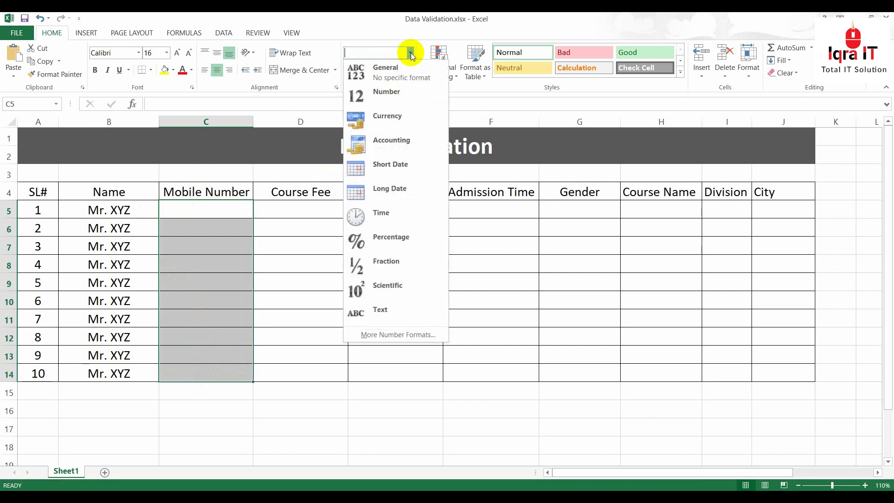
left_click(389, 312)
Enter a test mobile number with a leading zero in C5, check it, then delete it
left_click(192, 207)
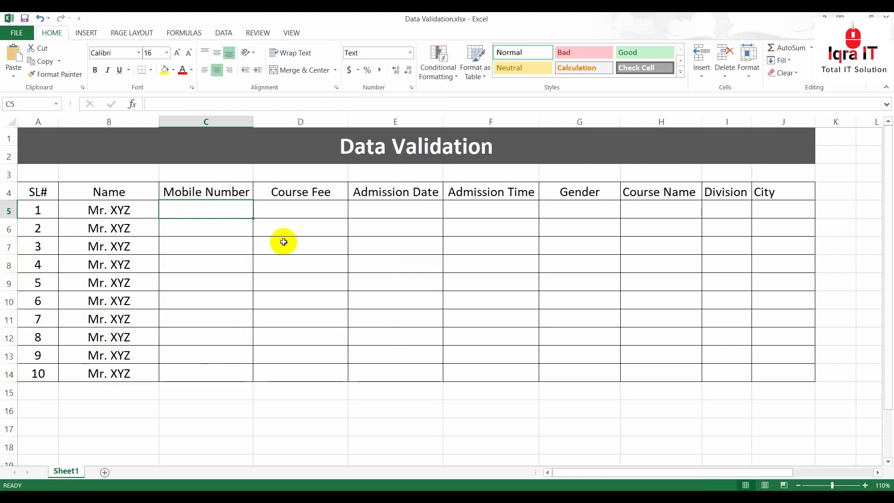
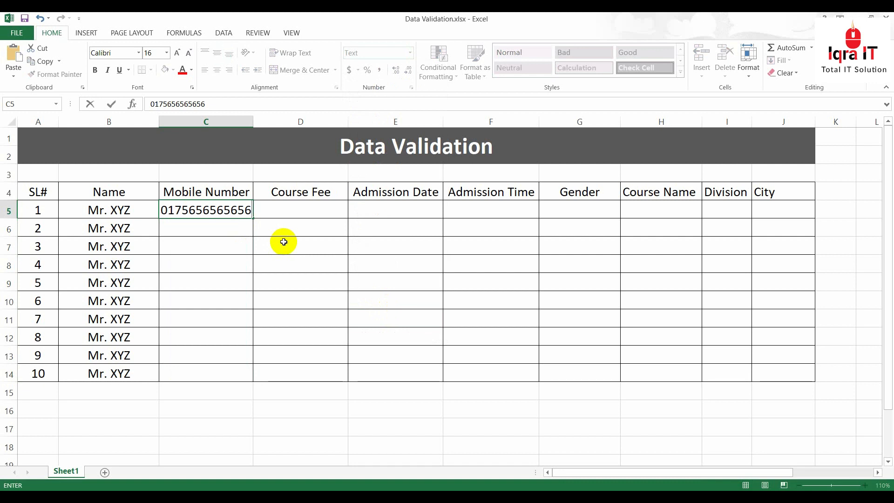
key("Return")
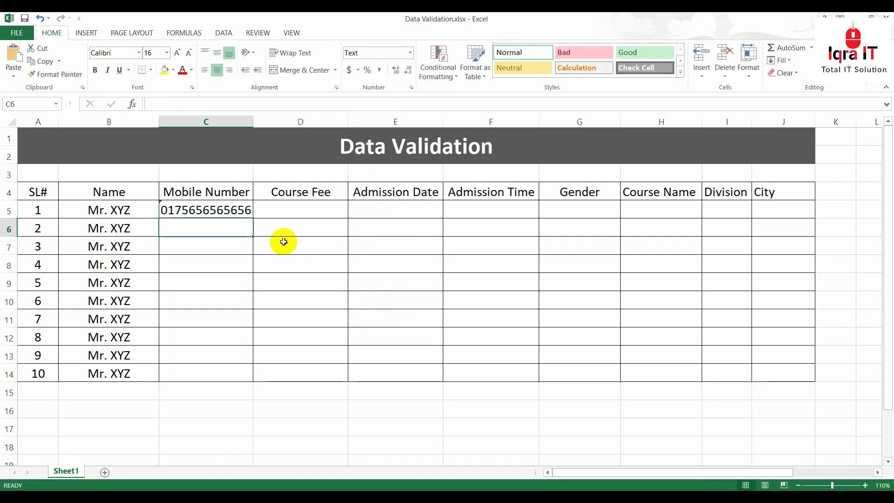
left_click(193, 212)
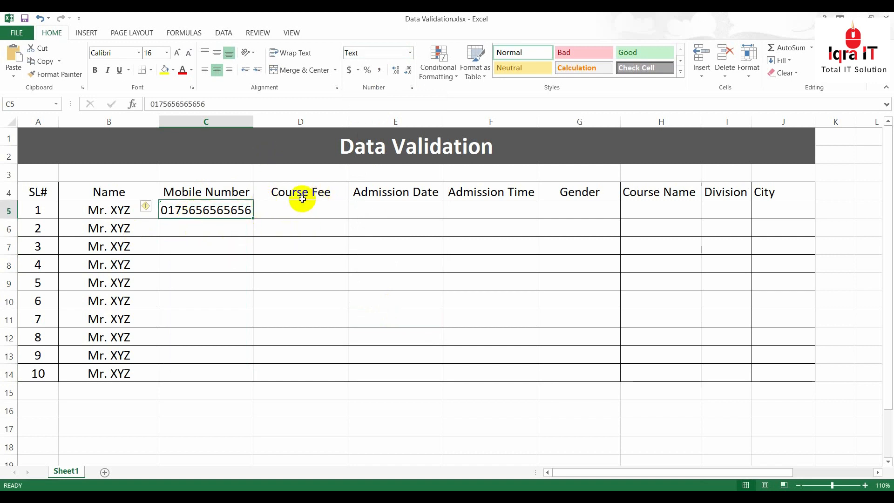
key("Delete")
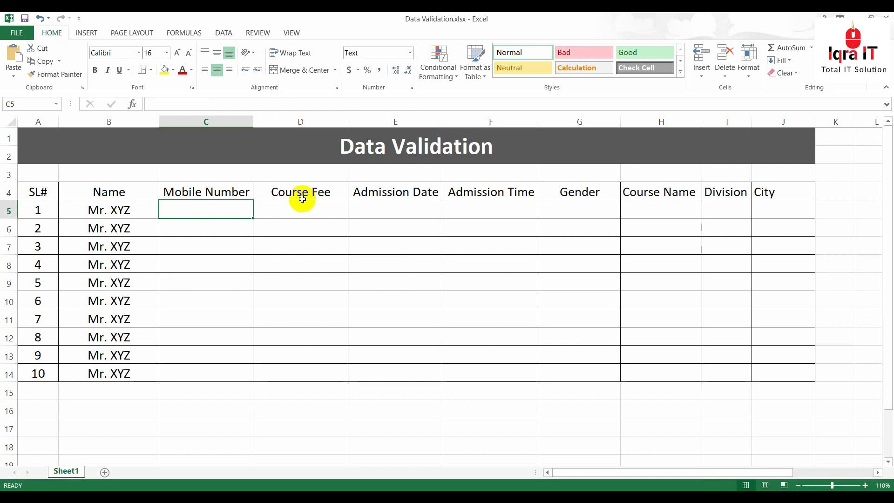
Select the Mobile Number cells C5:C14
left_click(205, 282)
left_click_drag(201, 204, 197, 372)
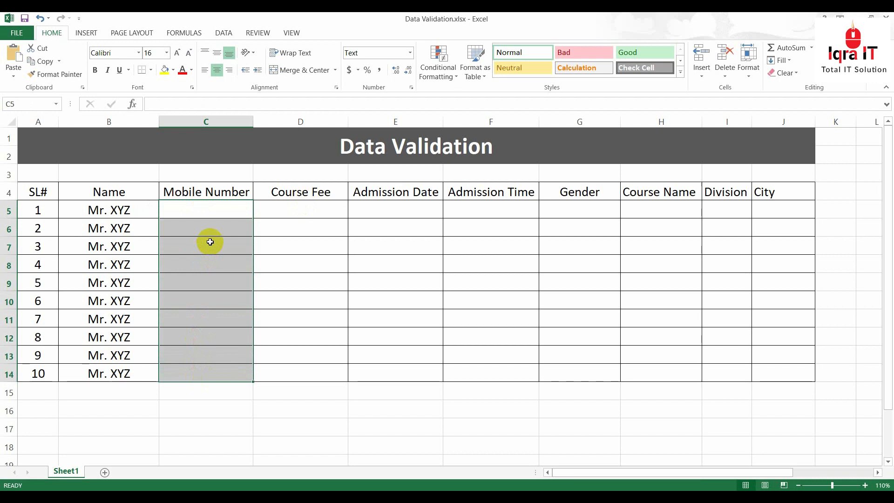
left_click(183, 213)
left_click_drag(189, 207, 189, 373)
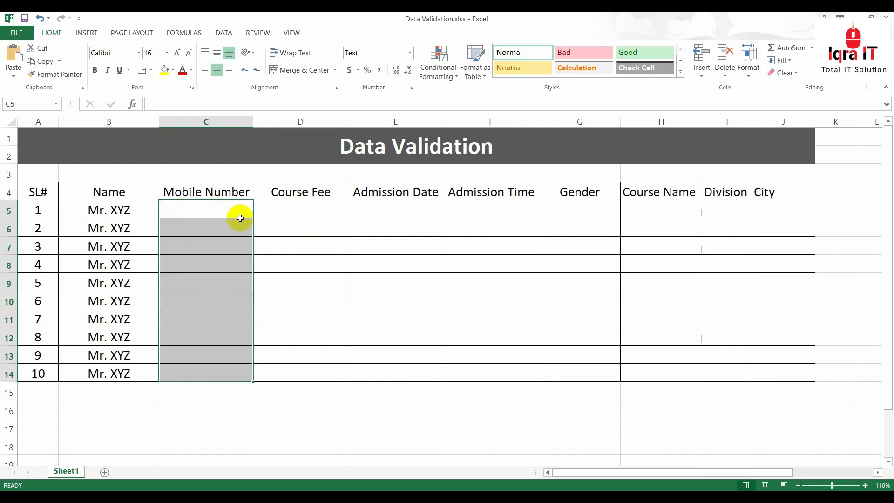
left_click(275, 247)
left_click_drag(209, 208, 214, 375)
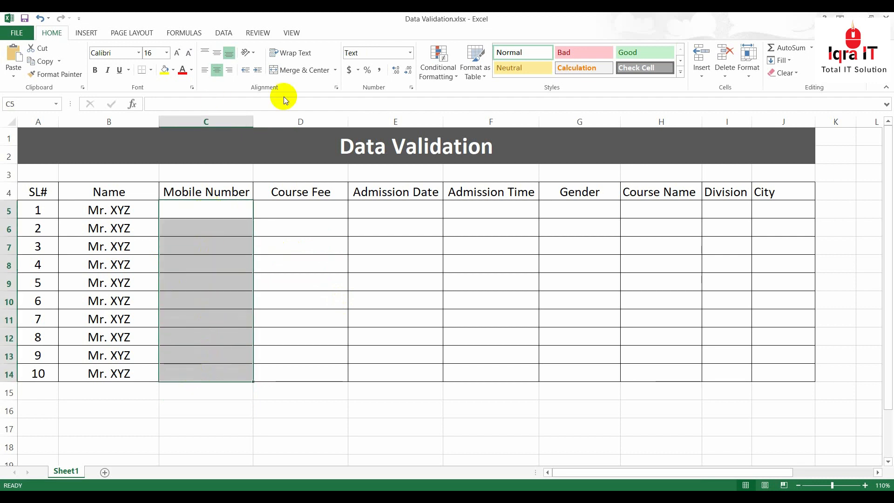
Add a Text length equal to 11 validation rule, then type an over-length test number in C5
left_click(224, 33)
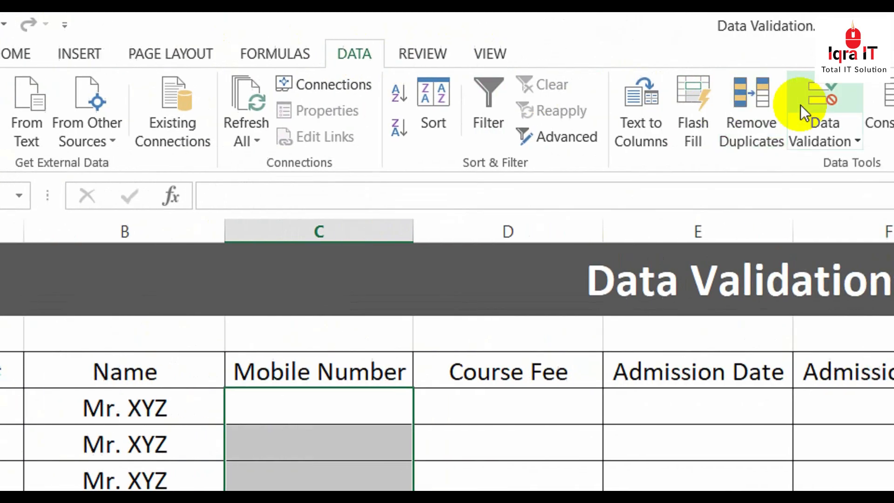
left_click(719, 103)
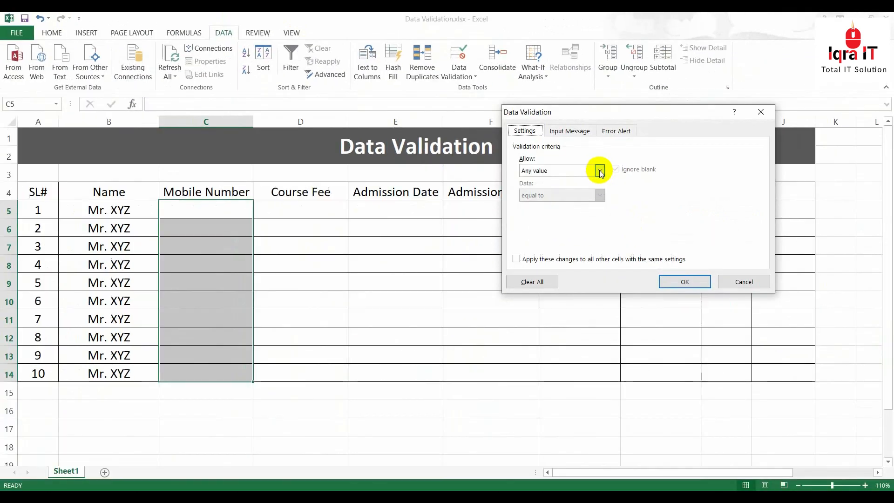
left_click(708, 330)
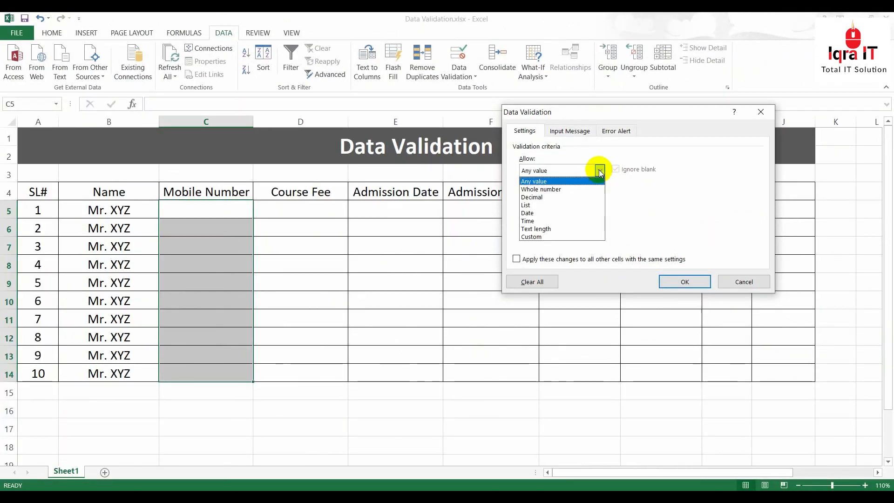
left_click(572, 190)
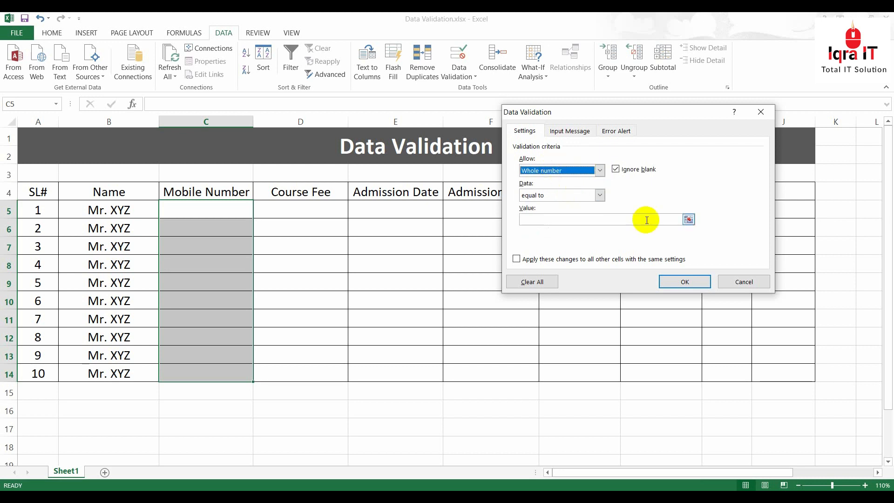
left_click(599, 170)
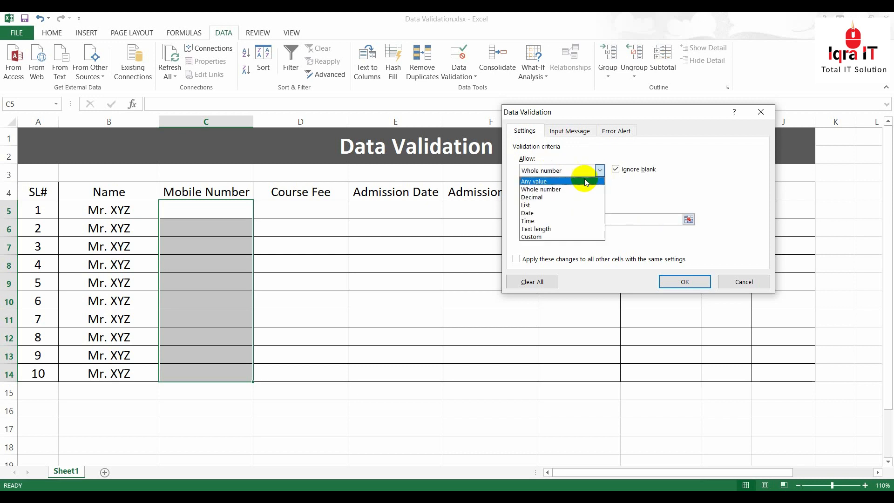
left_click(539, 230)
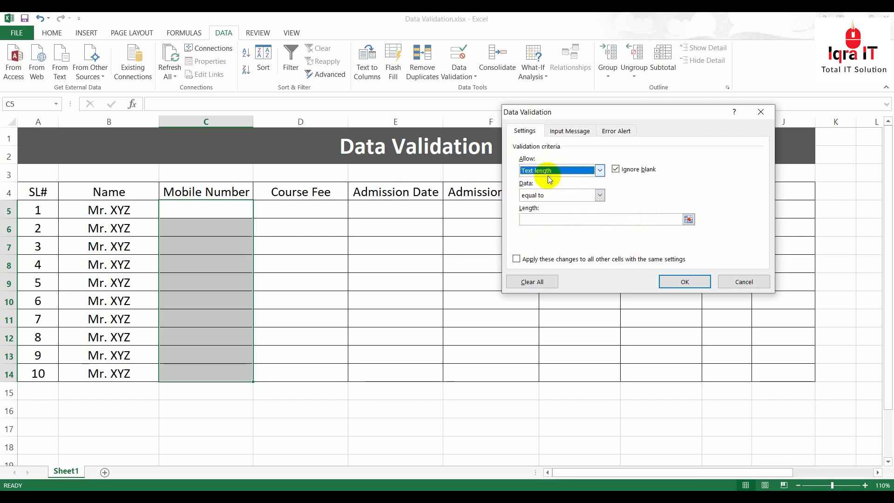
left_click(562, 195)
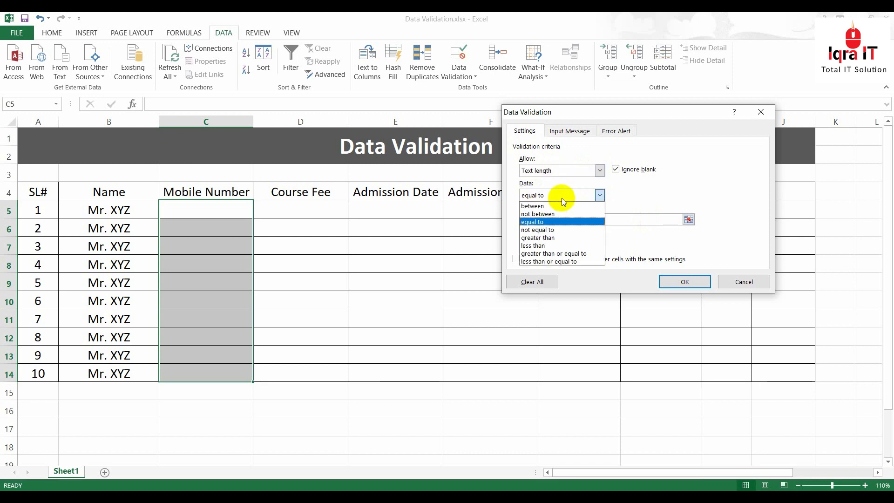
left_click(541, 223)
left_click(537, 218)
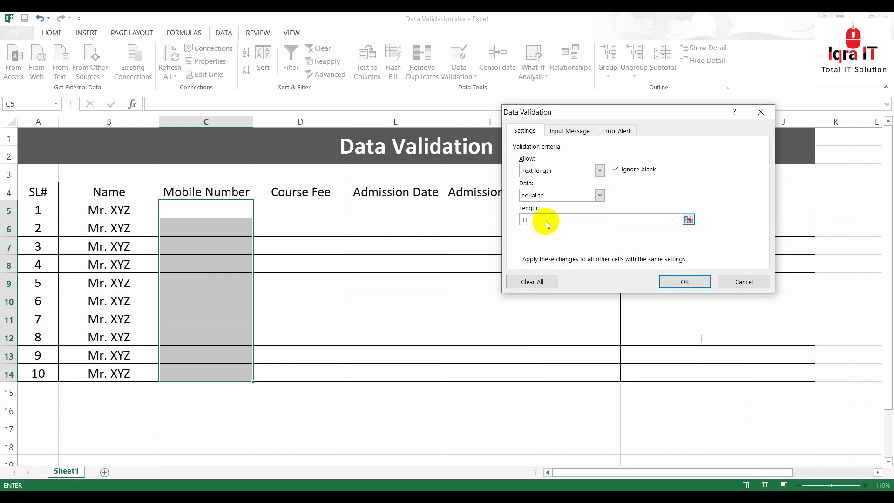
left_click(694, 282)
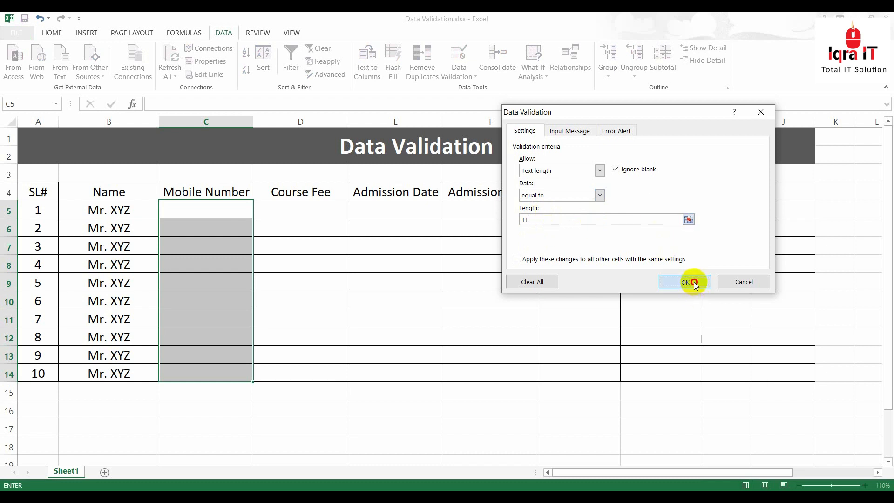
left_click(205, 209)
type("55656565656565656")
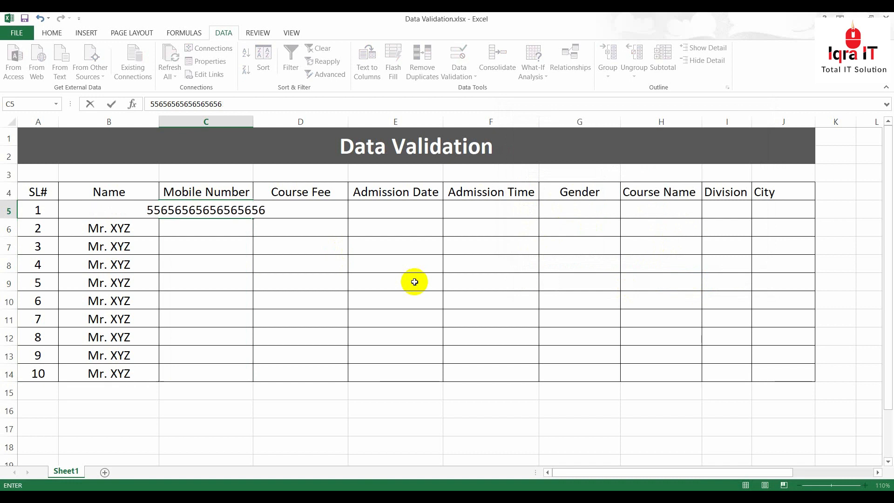
Submit the over-length number in C5, see it rejected, and choose Retry
key("Return")
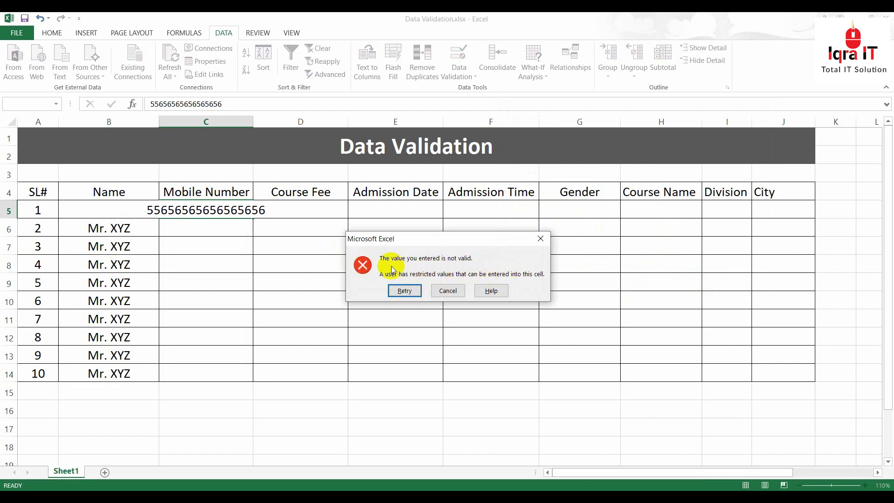
left_click(405, 291)
left_click(213, 228)
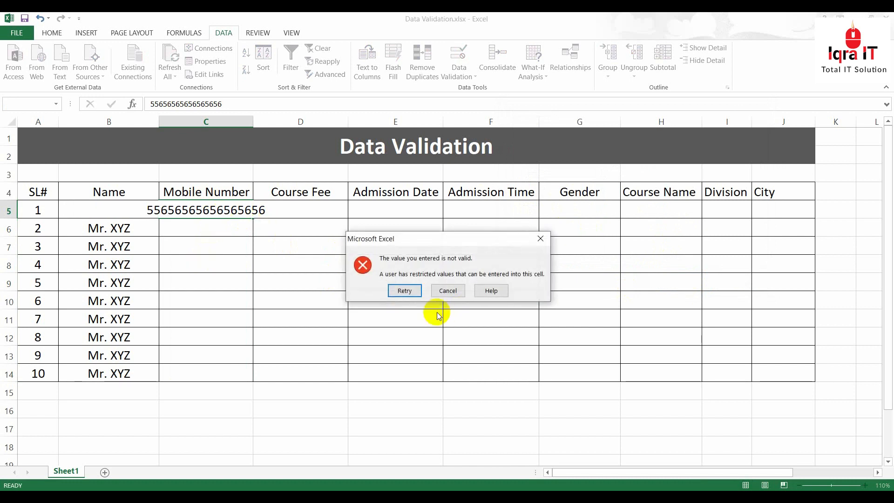
left_click(404, 289)
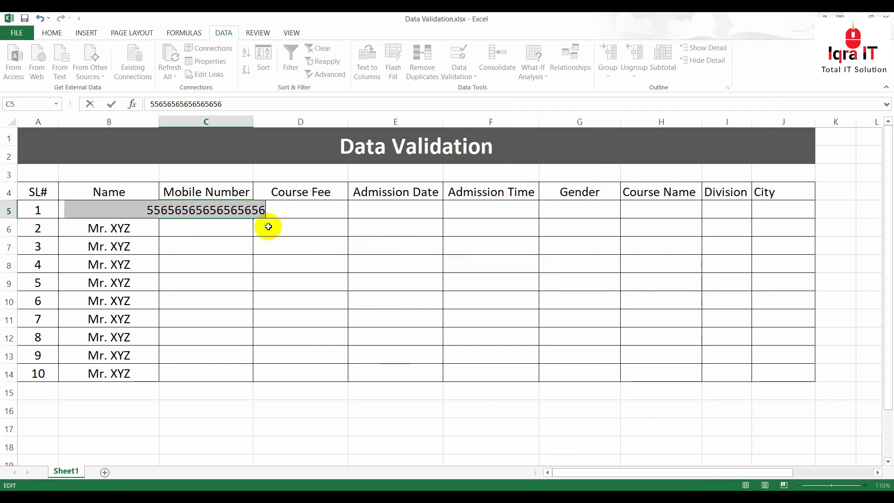
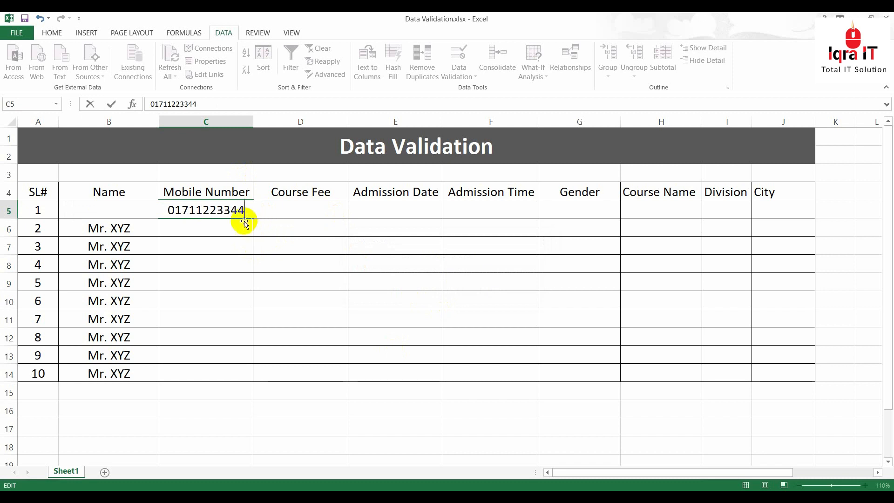
Enter a valid 11-digit mobile number in C5 and review the C5:C14 column
left_click_drag(245, 210, 204, 210)
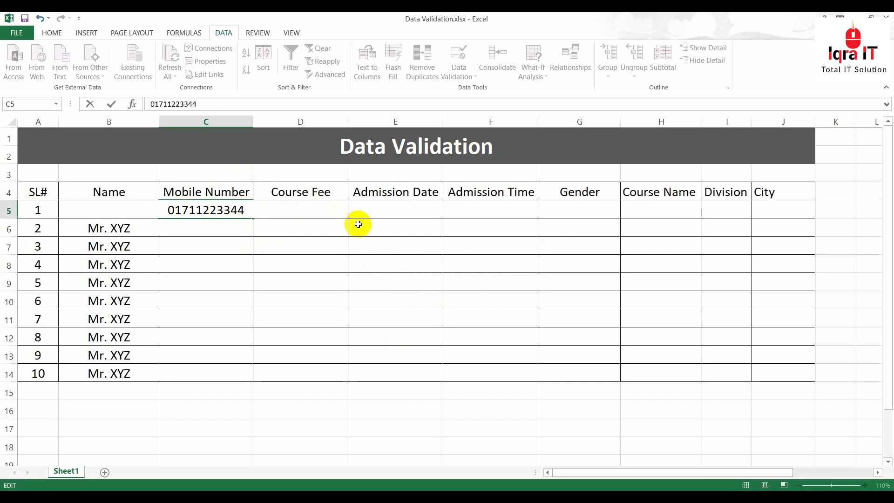
key("Return")
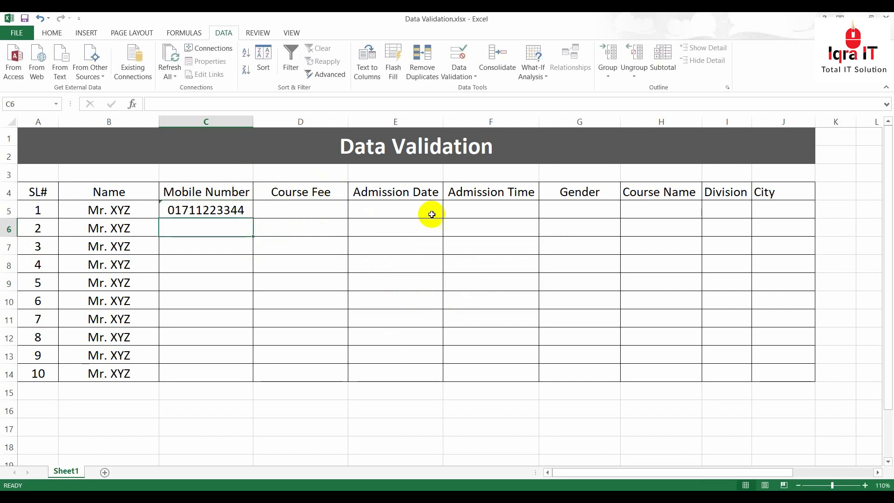
left_click(215, 211)
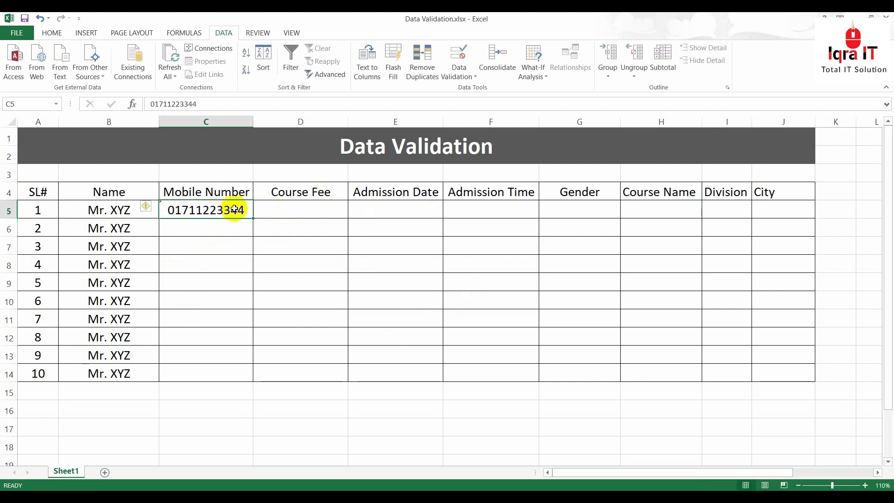
left_click(210, 280)
left_click_drag(214, 210, 214, 373)
left_click(295, 207)
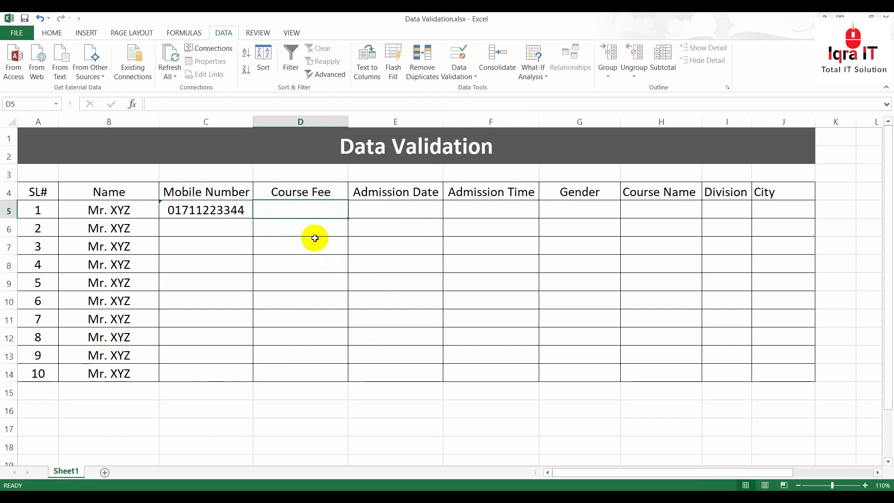
Select the Course Fee cells D5:D14
left_click_drag(315, 209, 315, 371)
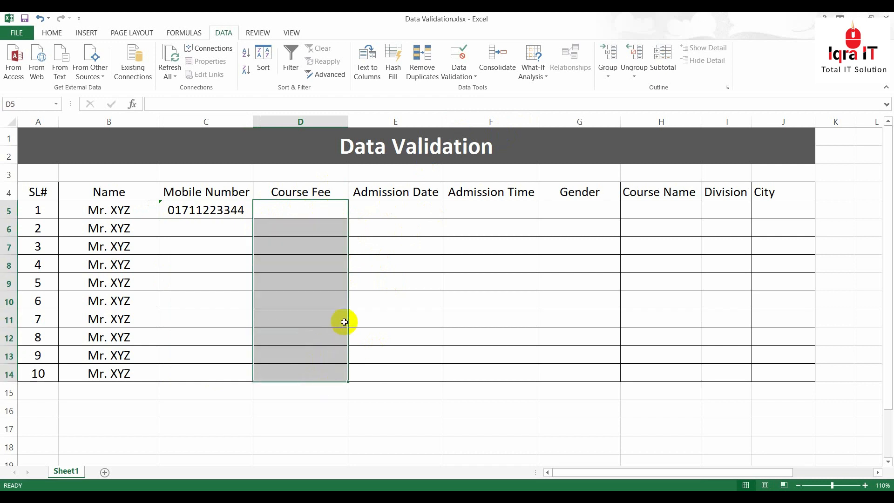
left_click(314, 275)
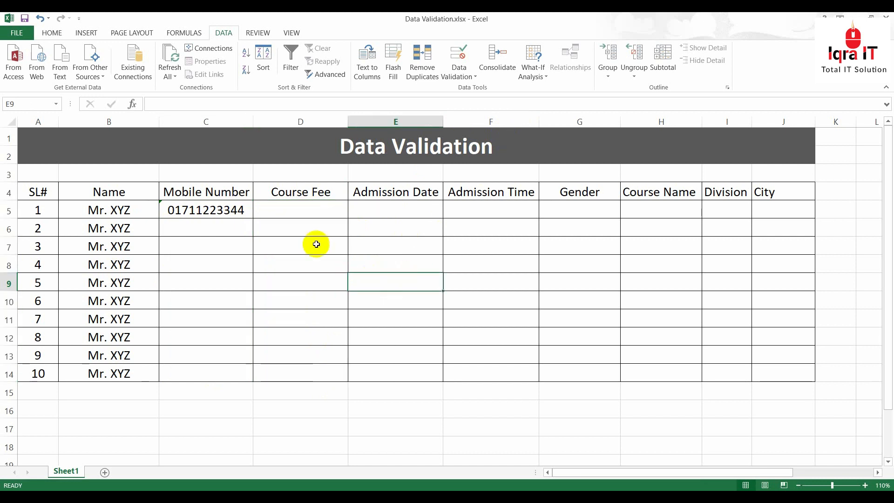
left_click_drag(298, 208, 298, 363)
left_click(290, 199)
left_click(292, 210)
left_click_drag(294, 208, 296, 370)
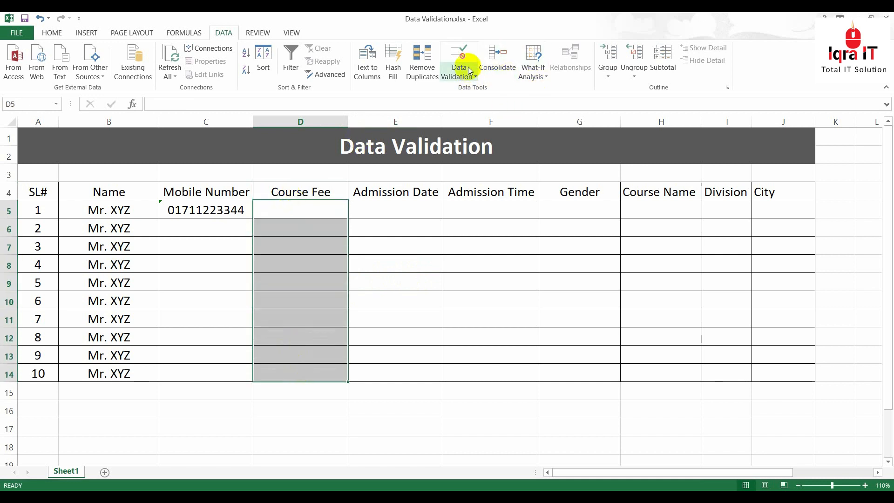
Add a Whole number validation rule between 2500 and 5000 to D5:D14
left_click(224, 32)
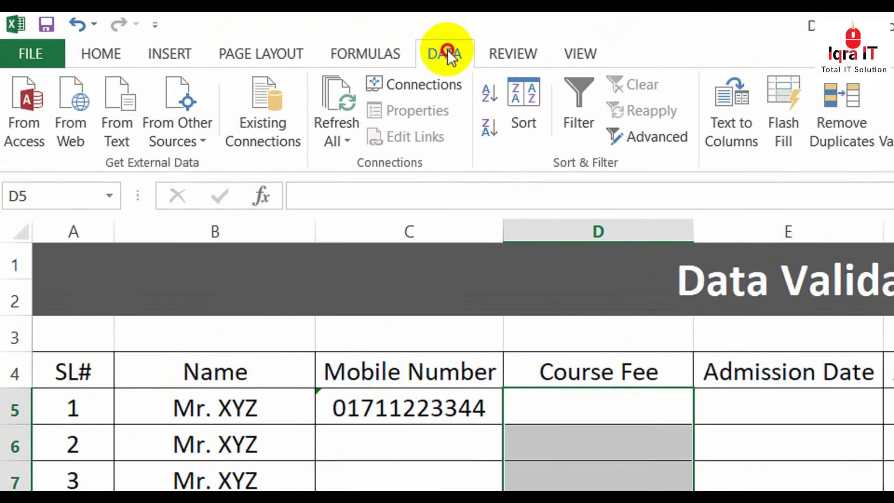
left_click(751, 109)
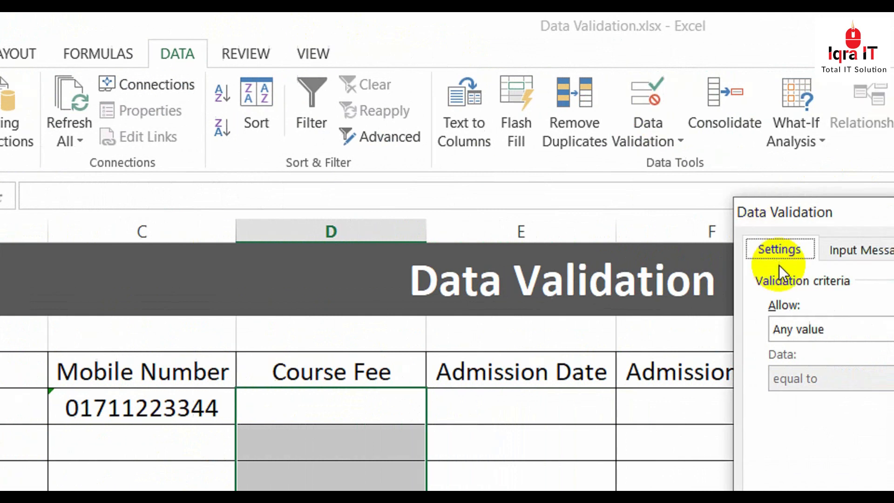
left_click(727, 328)
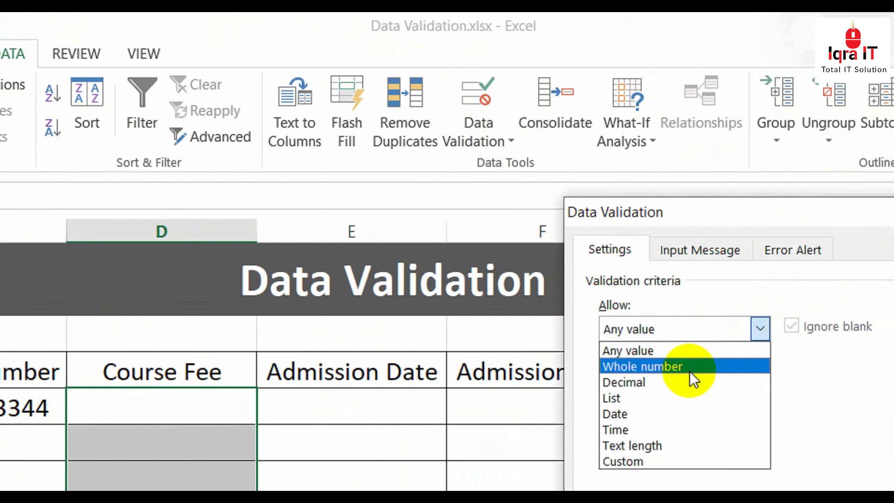
left_click(699, 367)
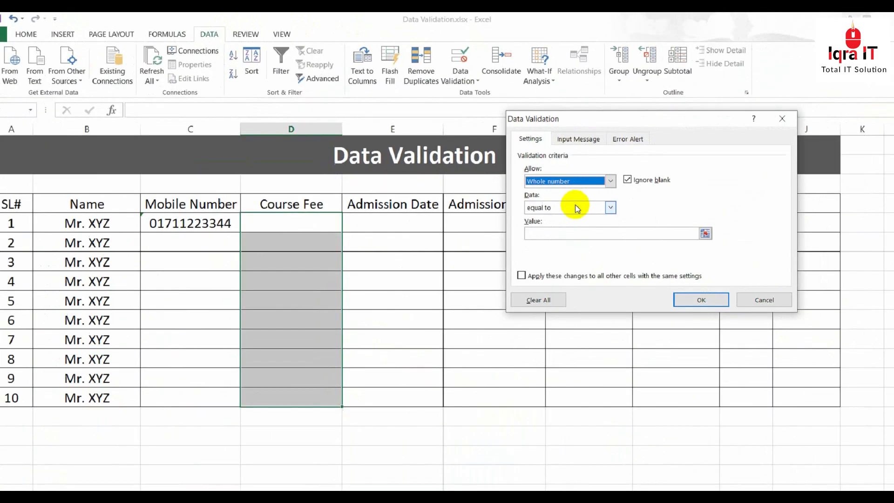
left_click(699, 377)
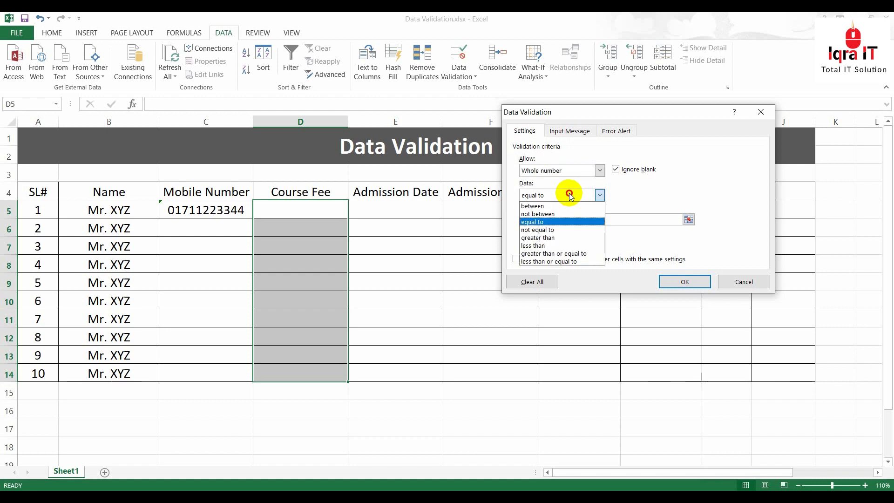
left_click(550, 208)
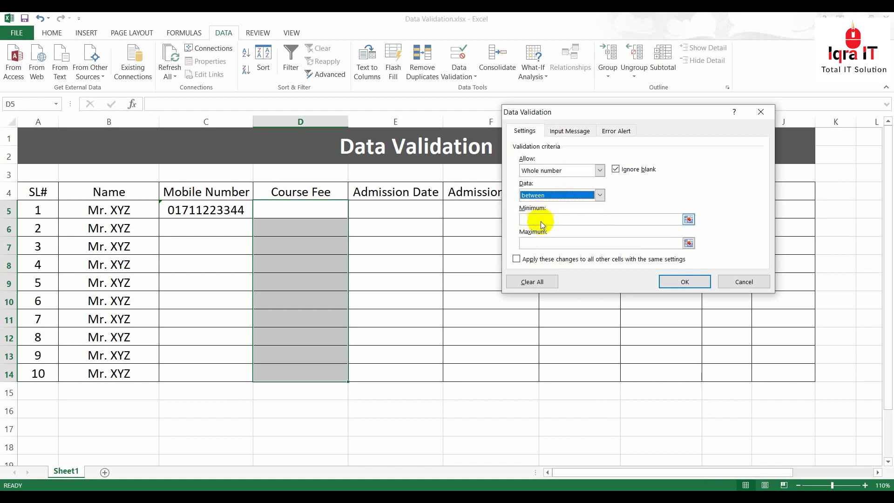
left_click(543, 218)
type("2500")
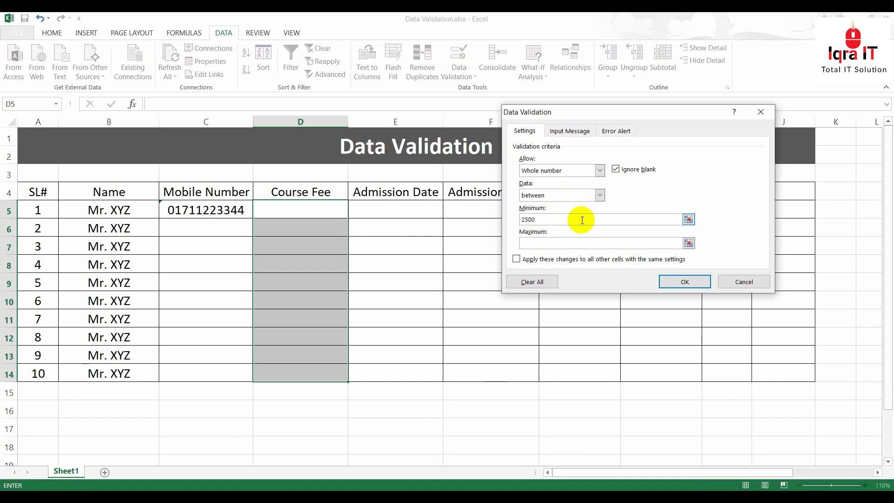
left_click(561, 243)
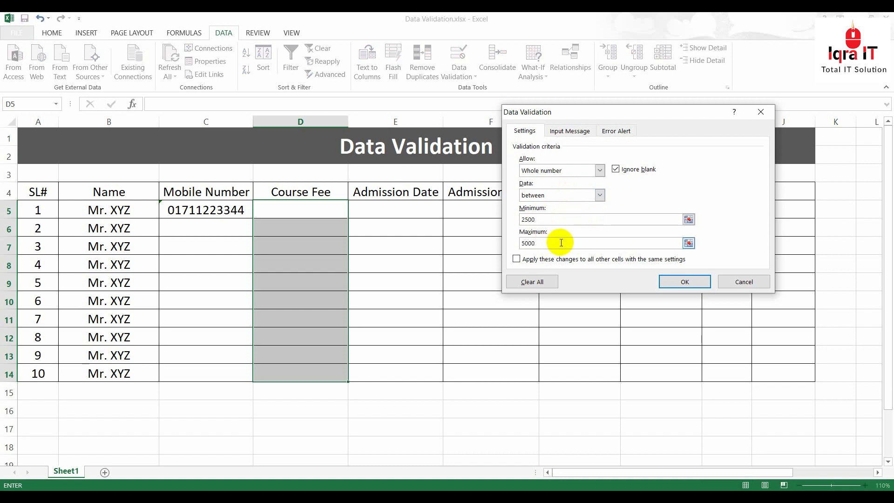
left_click(684, 281)
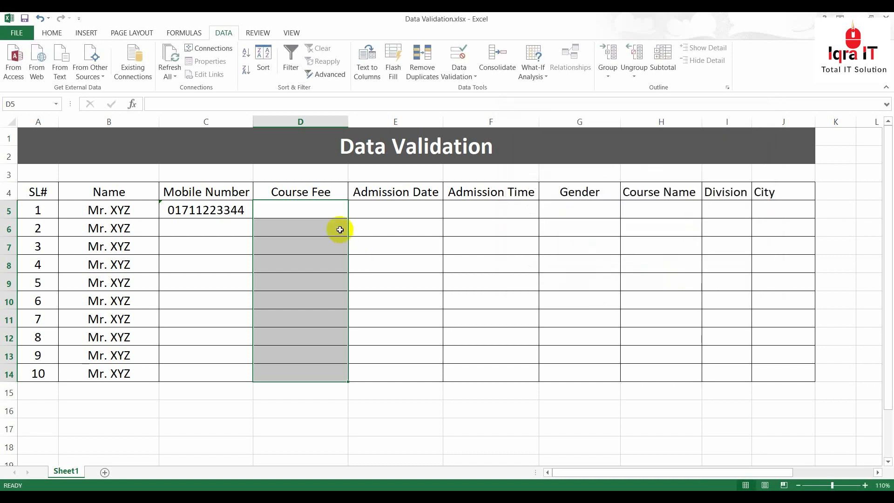
Test 2000 in D5, see it rejected, and correct the fee to 2500
type("2000")
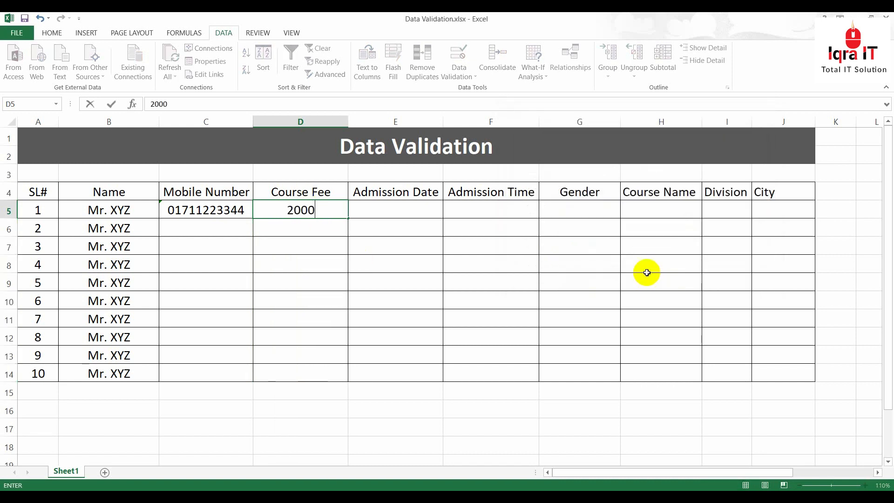
key("Return")
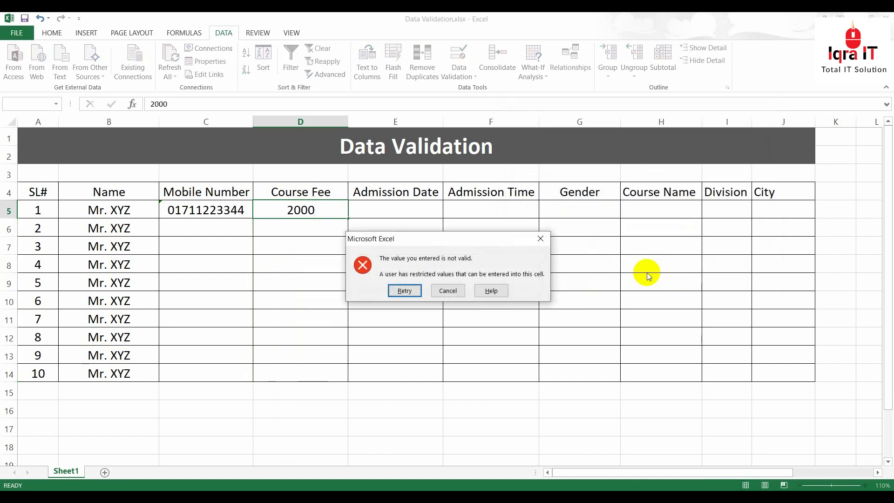
left_click(409, 291)
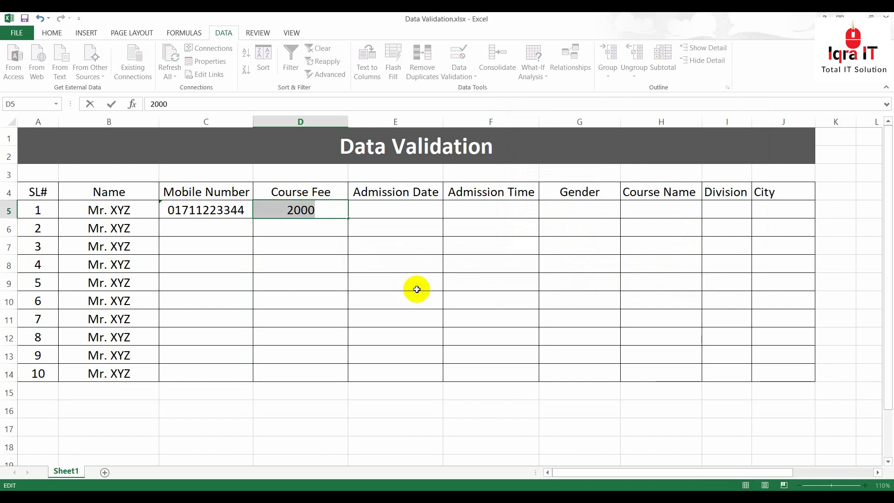
type("25000")
key("BackSpace")
key("Return")
Enter 5000 in D6, then try 5500 in D7 and cancel the rejected entry
type("5000")
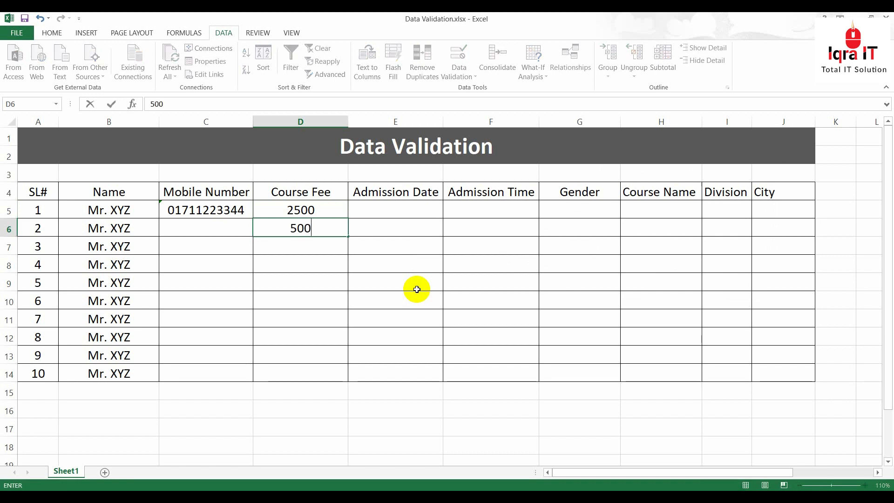
key("Return")
type("5500")
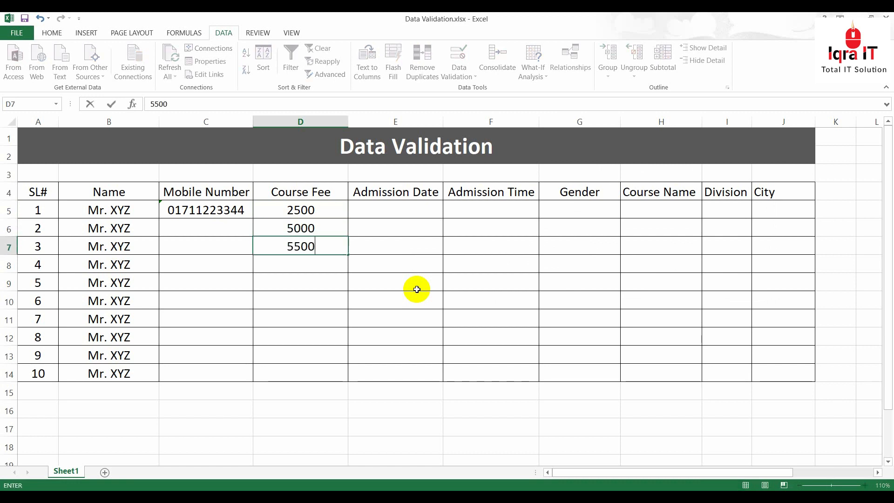
left_click(416, 289)
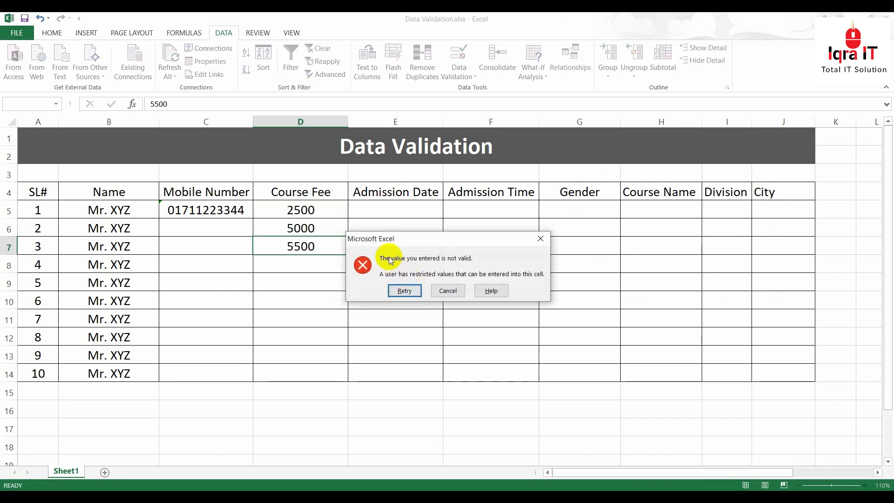
left_click(454, 291)
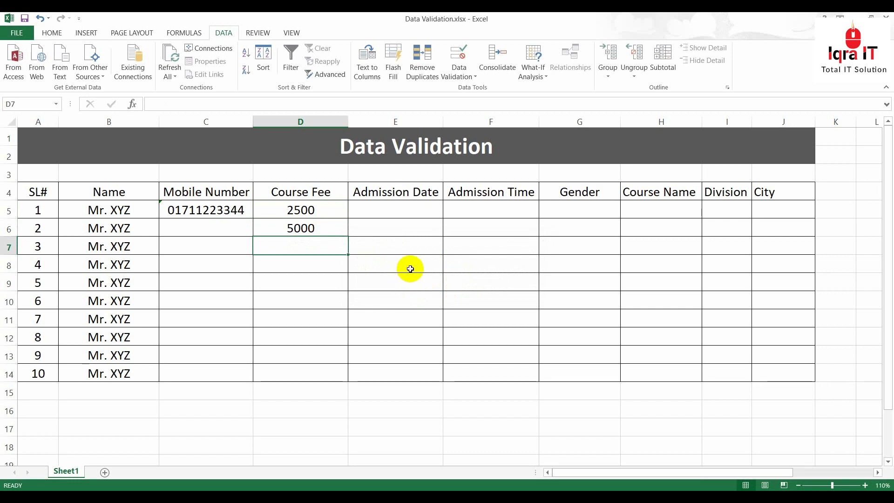
Review the Course Fee cells D5:D14 and start selecting the Admission Date cells from E5
left_click(321, 215)
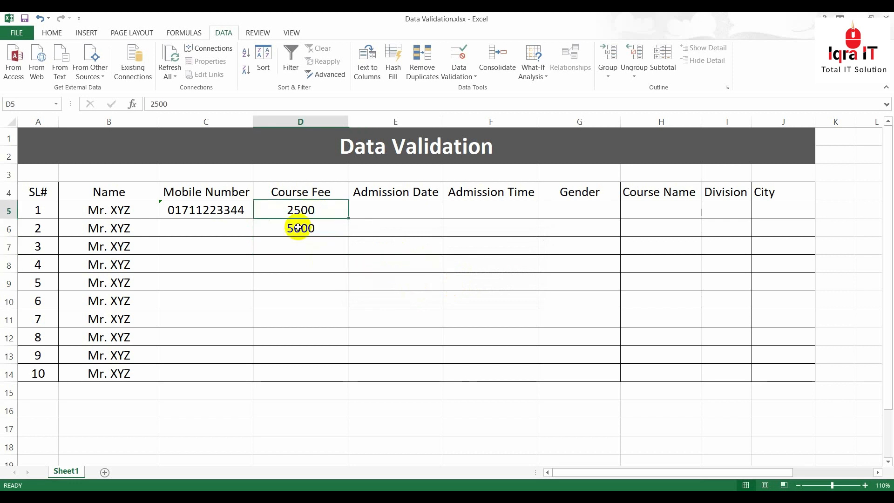
left_click_drag(292, 217, 307, 372)
left_click(302, 258)
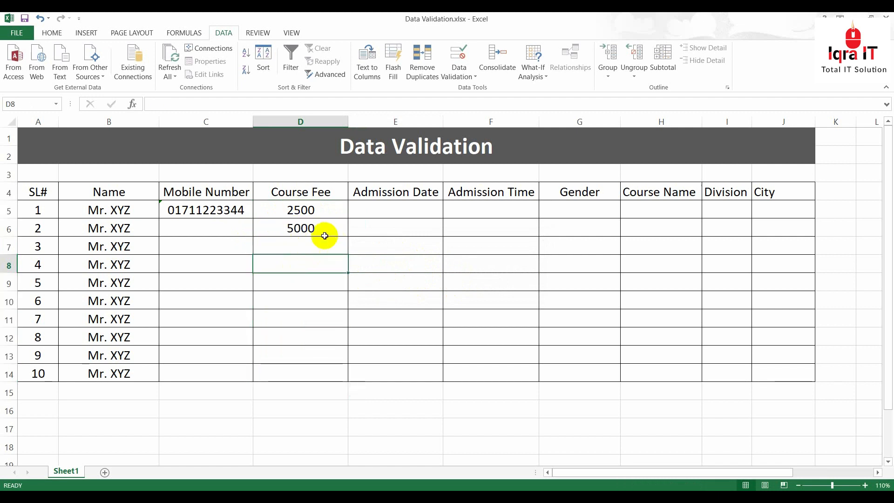
left_click(412, 210)
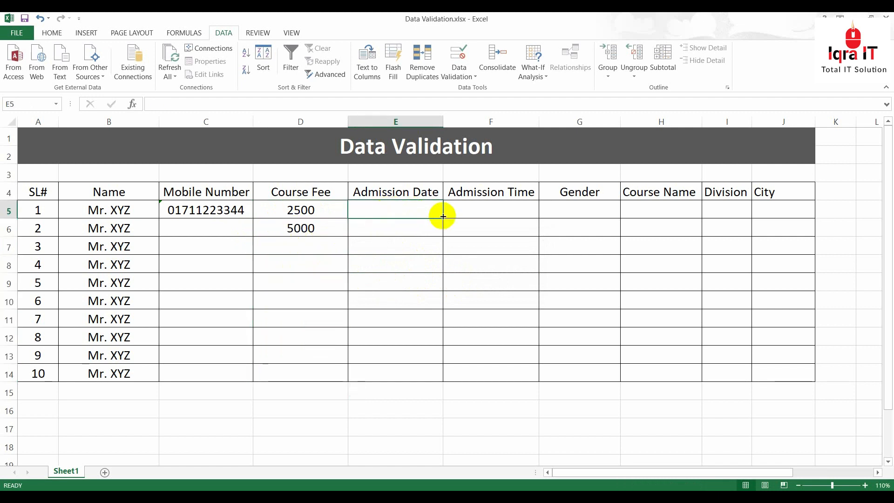
left_click_drag(396, 214, 404, 372)
Select the Admission Date cells E5:E14
left_click(395, 208)
left_click_drag(377, 208, 385, 369)
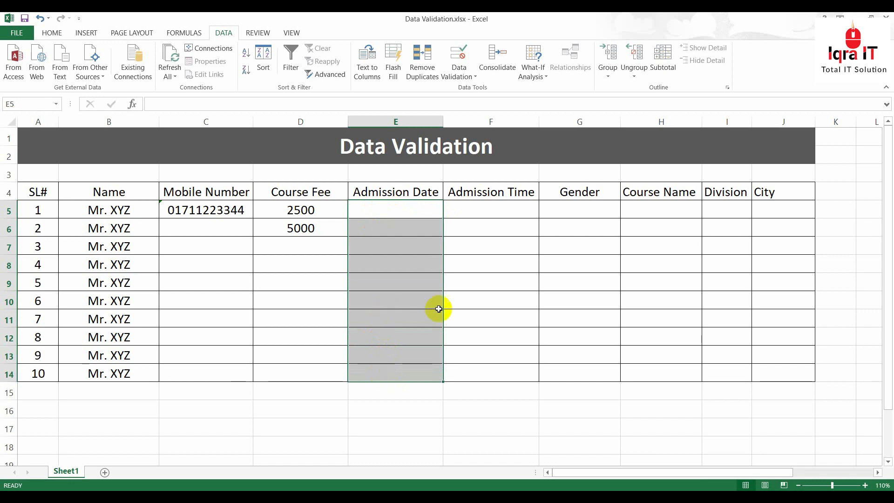
left_click(382, 211)
left_click_drag(385, 206, 399, 371)
Set a Date between validation rule from 01/01/2020 to 31/12/2020 for E5:E14
left_click(458, 58)
left_click(554, 172)
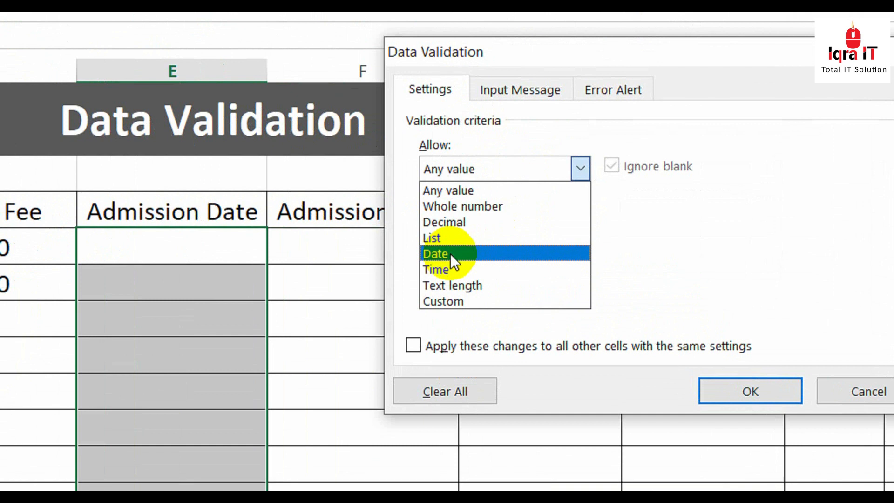
left_click(534, 215)
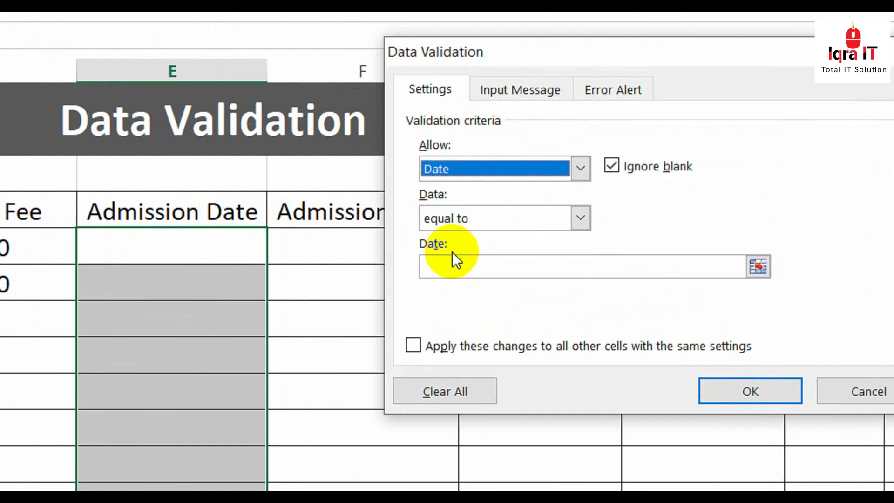
left_click(495, 220)
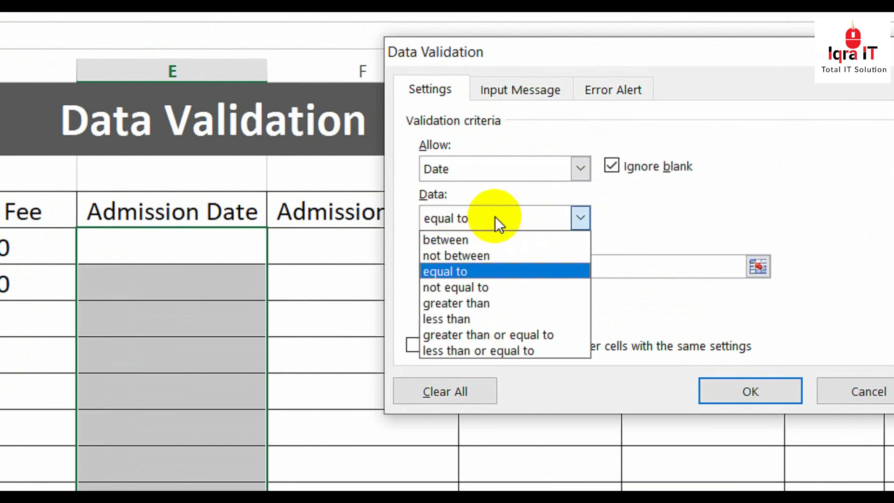
left_click(465, 241)
left_click(474, 266)
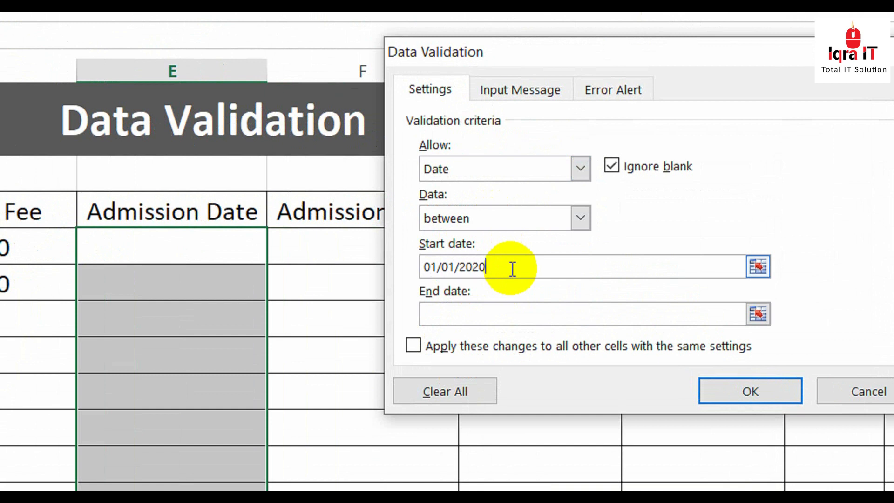
left_click(460, 319)
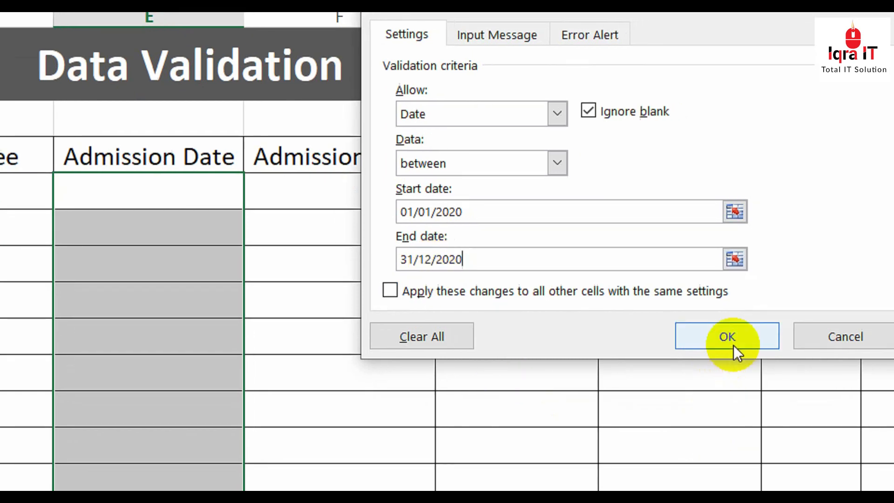
left_click(750, 379)
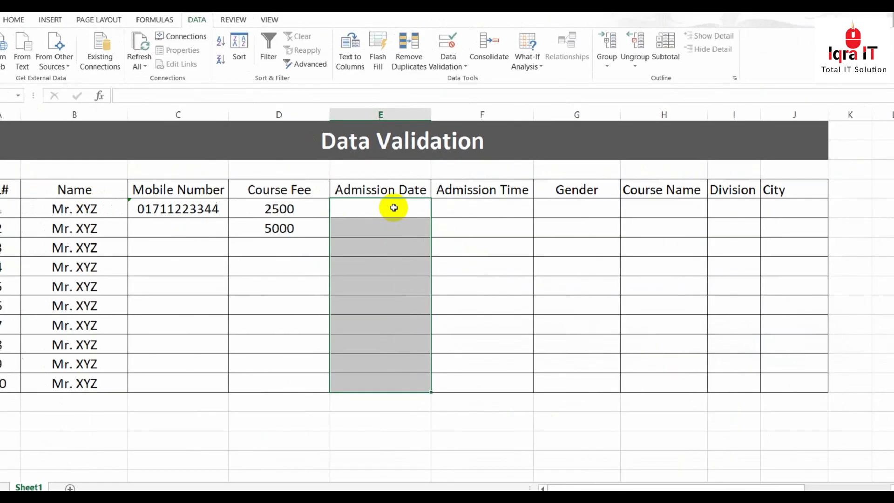
Enter the admission date 28-09-2020 in E5
left_click(193, 191)
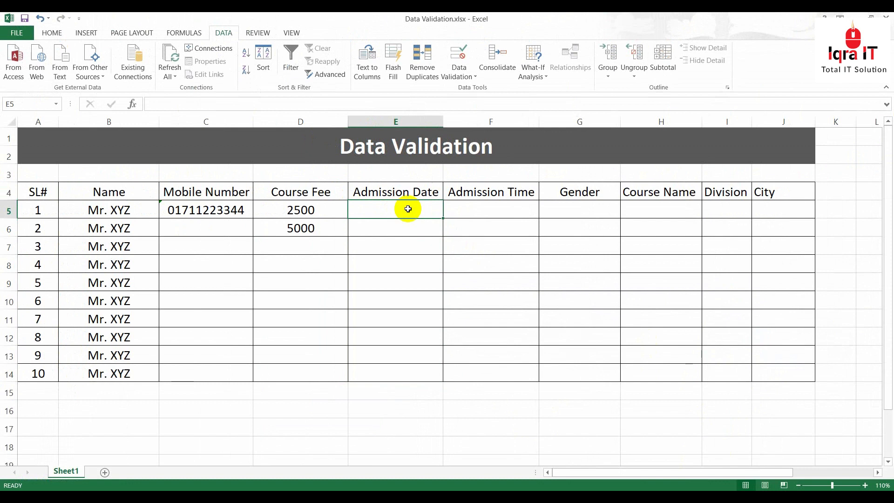
type("28-09-2020")
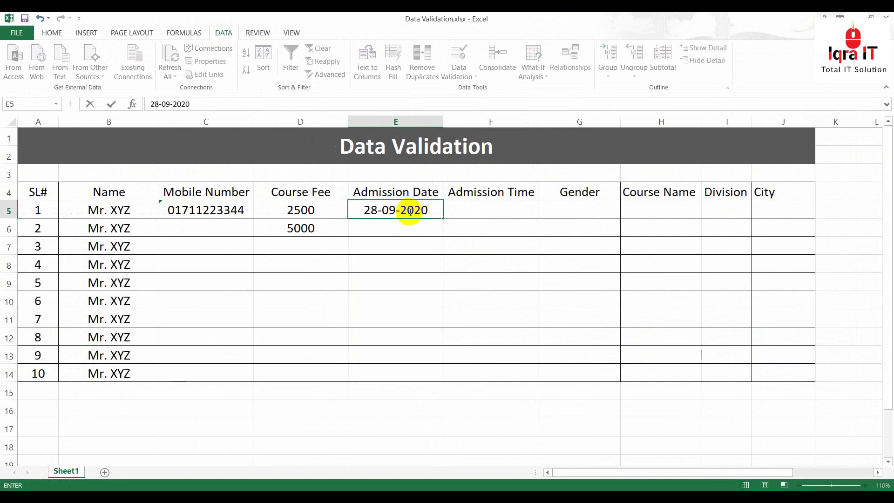
key("Return")
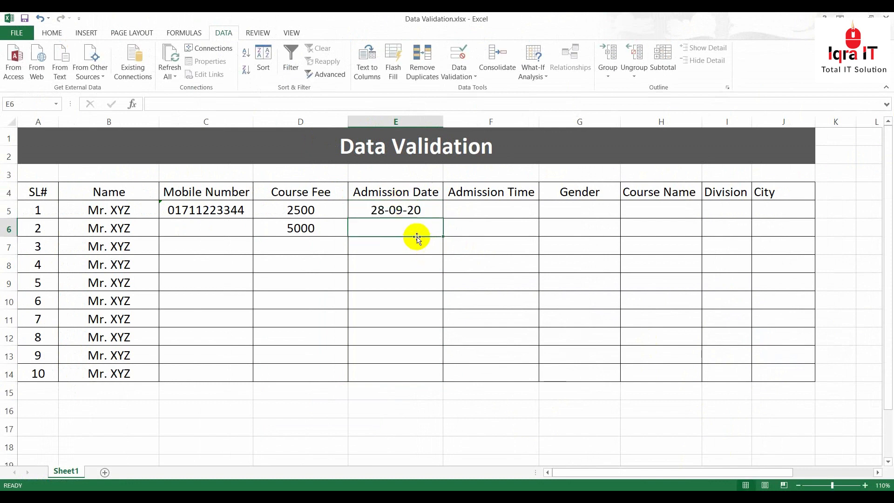
Format the Admission Date cells with the 14-Mar-12 date style
left_click_drag(409, 212, 403, 361)
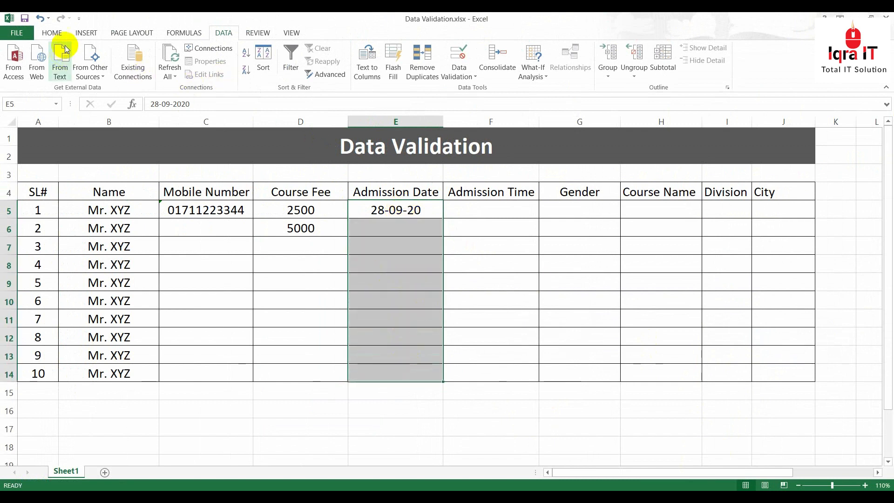
left_click(55, 32)
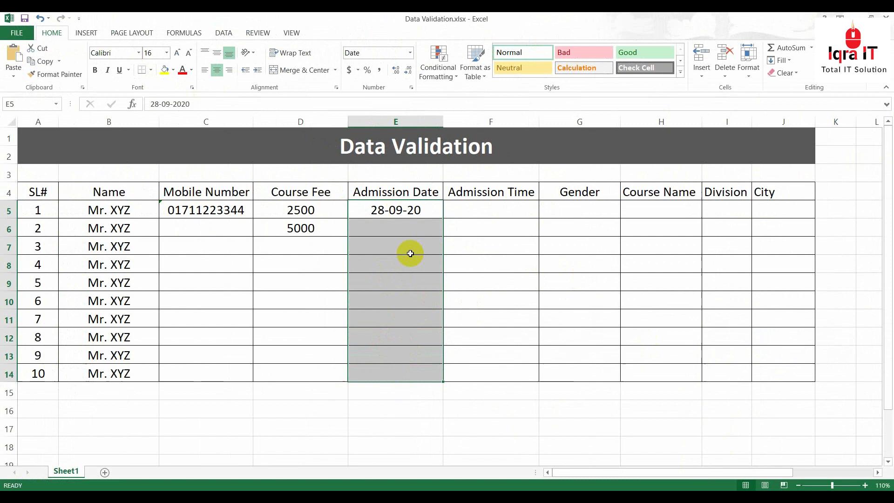
left_click(410, 53)
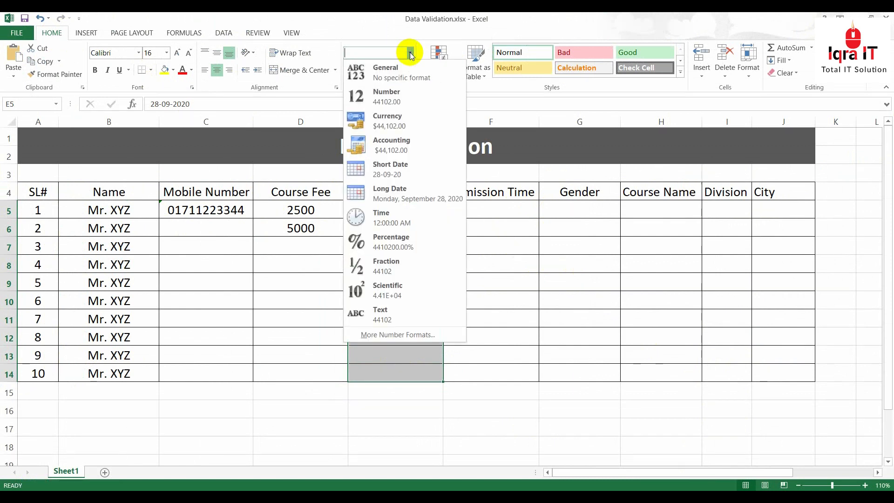
left_click(382, 335)
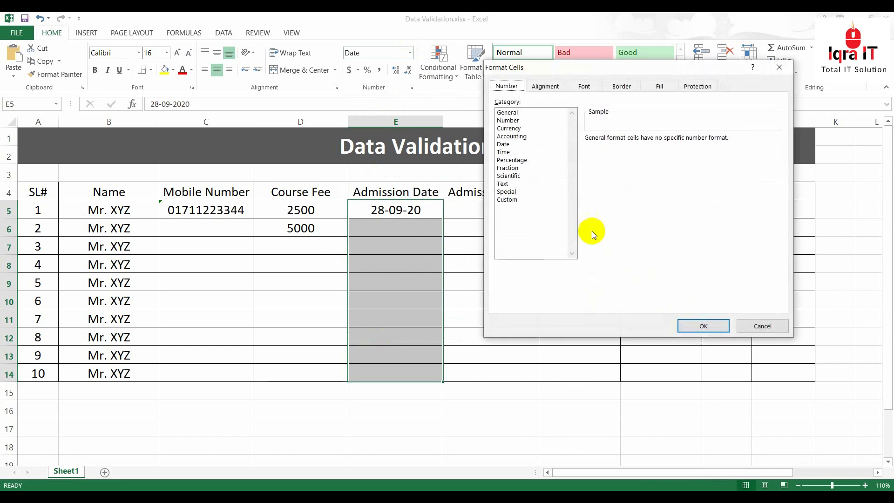
left_click(504, 144)
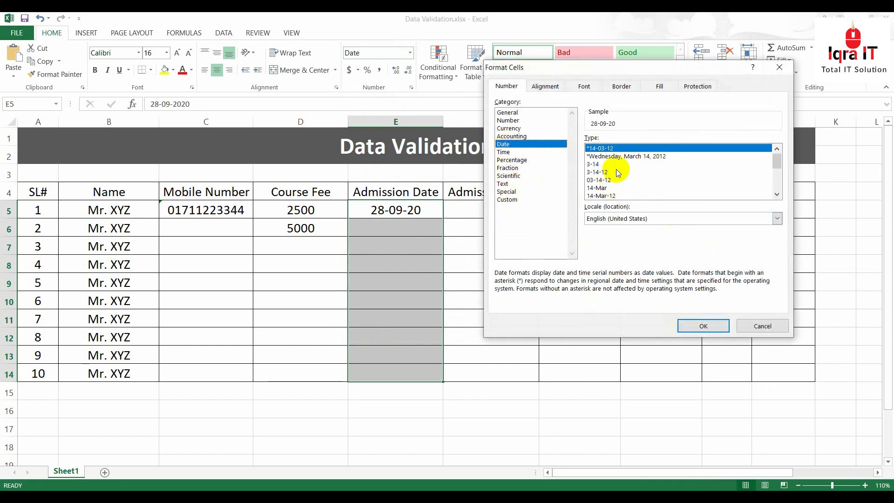
left_click(599, 196)
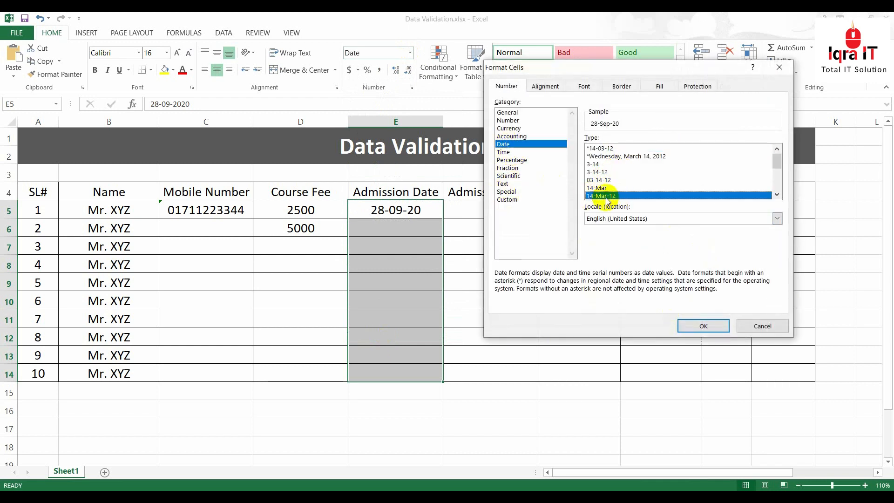
left_click(703, 325)
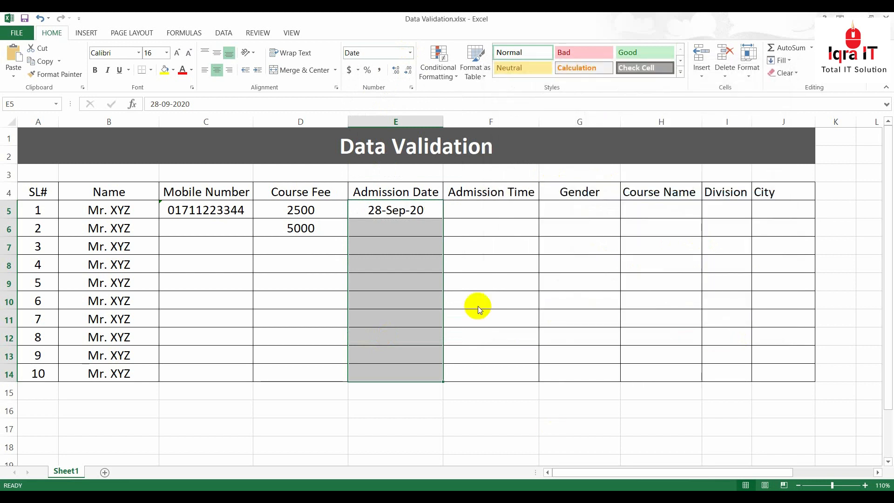
Test 01/01/2021 in E6 and dismiss the invalid-value error
left_click(395, 224)
type("01/01/")
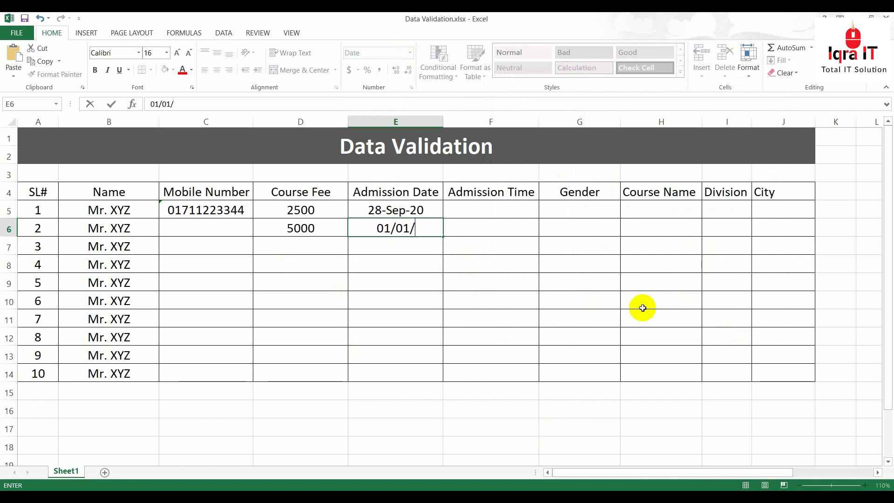
type("2020")
key("BackSpace")
type("1")
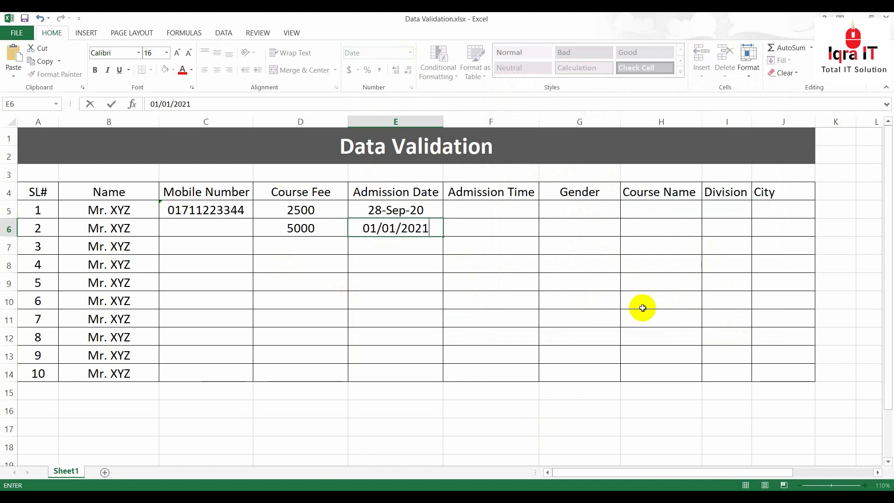
key("Return")
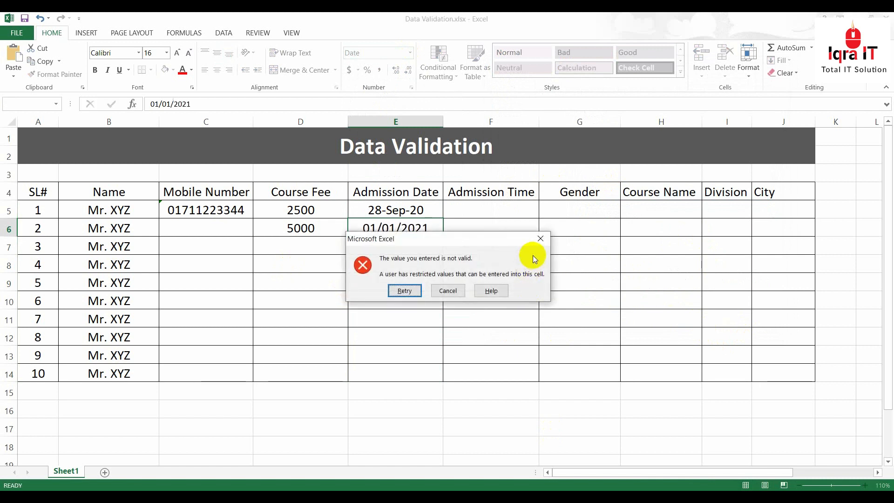
left_click(539, 238)
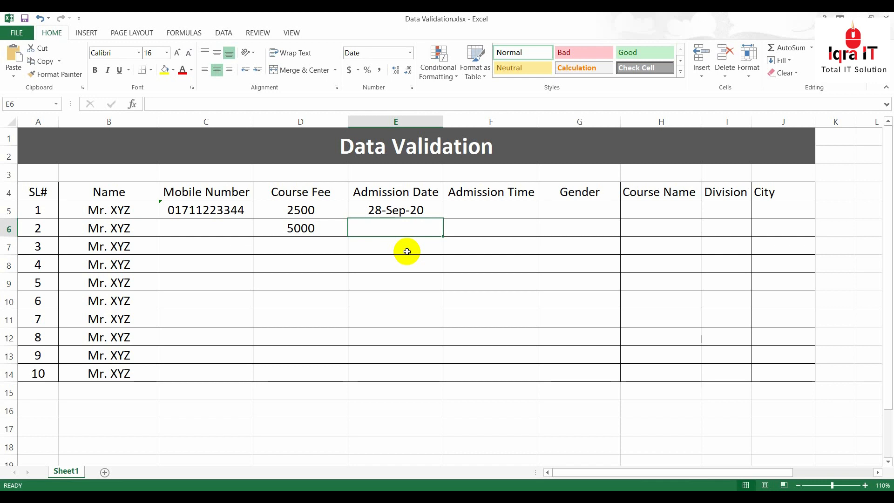
Select the Admission Time cells F5:F14
left_click_drag(393, 212, 397, 370)
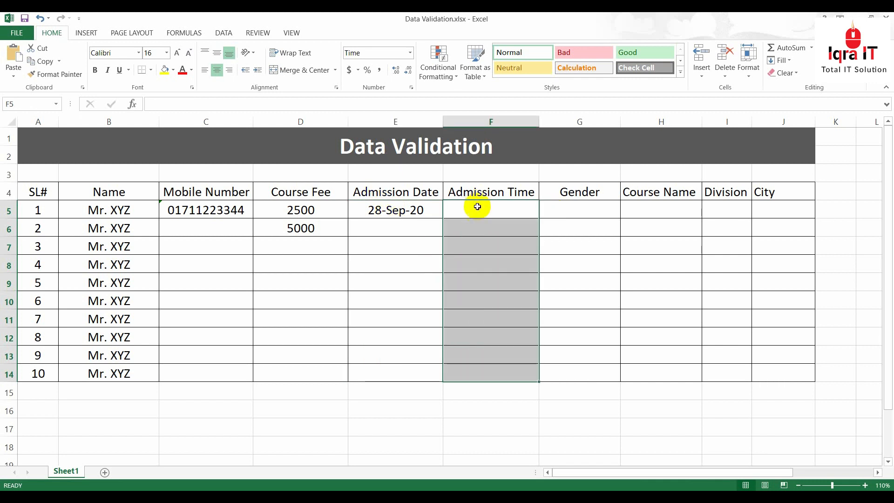
left_click(479, 207)
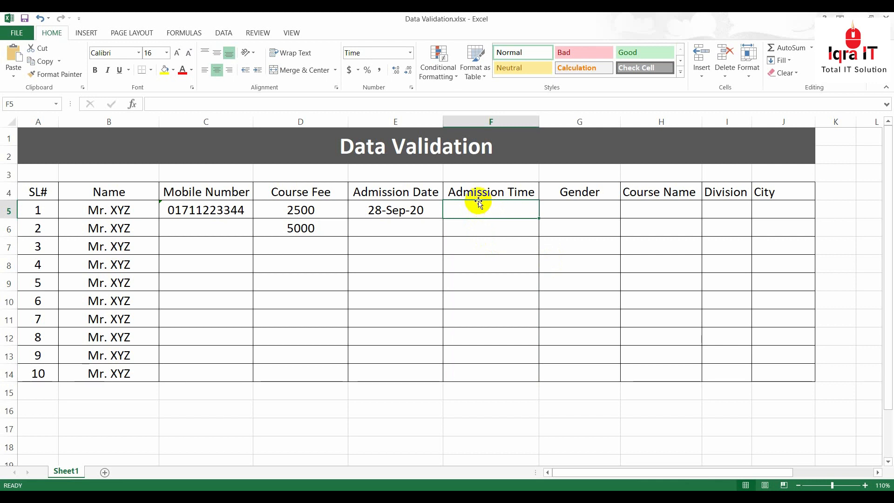
left_click_drag(473, 207, 491, 371)
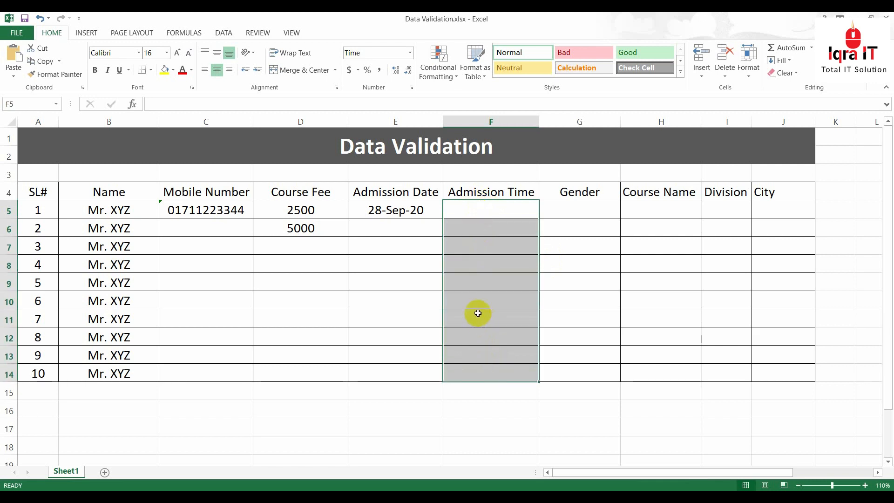
left_click(484, 241)
left_click_drag(482, 207, 486, 371)
left_click(471, 210)
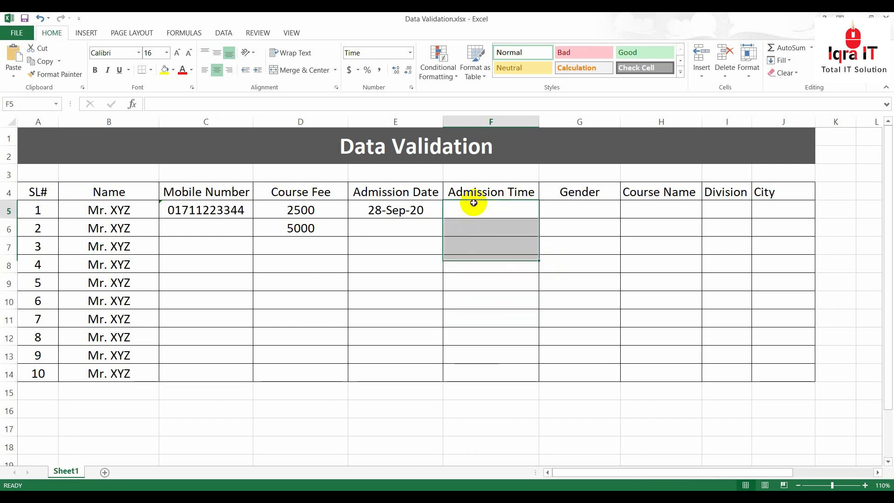
left_click_drag(472, 205, 484, 372)
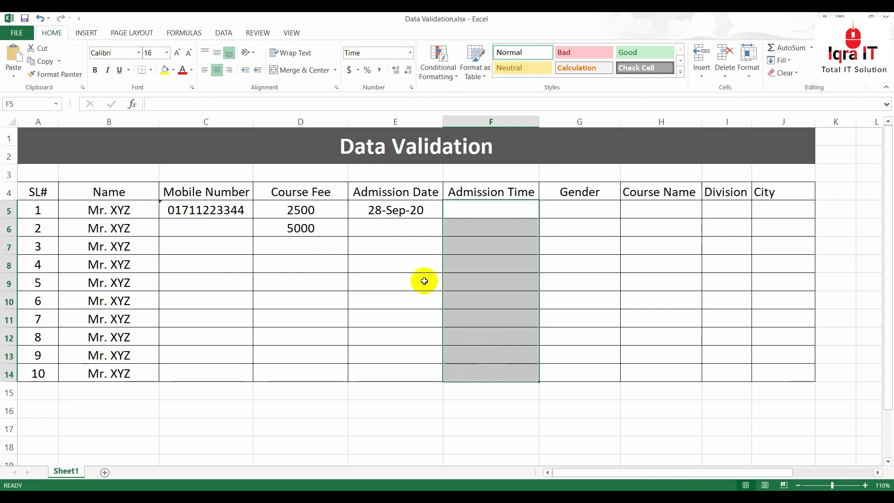
Apply the 1:30 PM time format to F5:F14
left_click(409, 53)
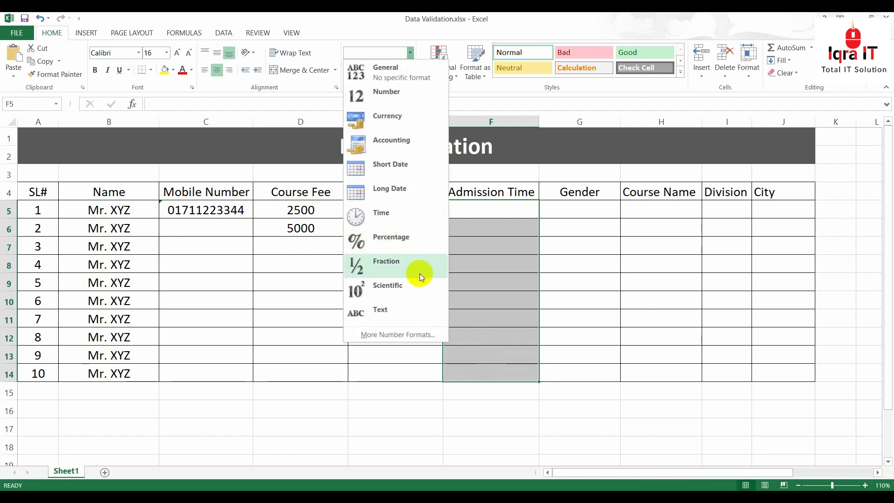
left_click(389, 334)
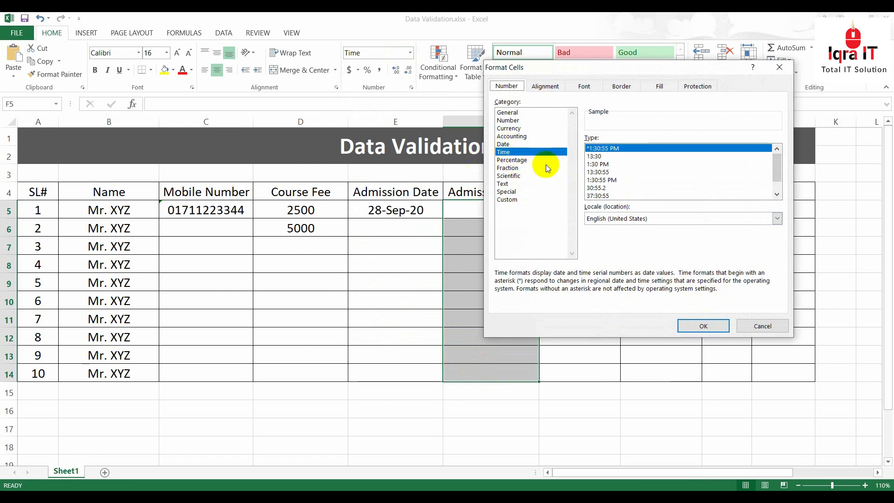
left_click(505, 151)
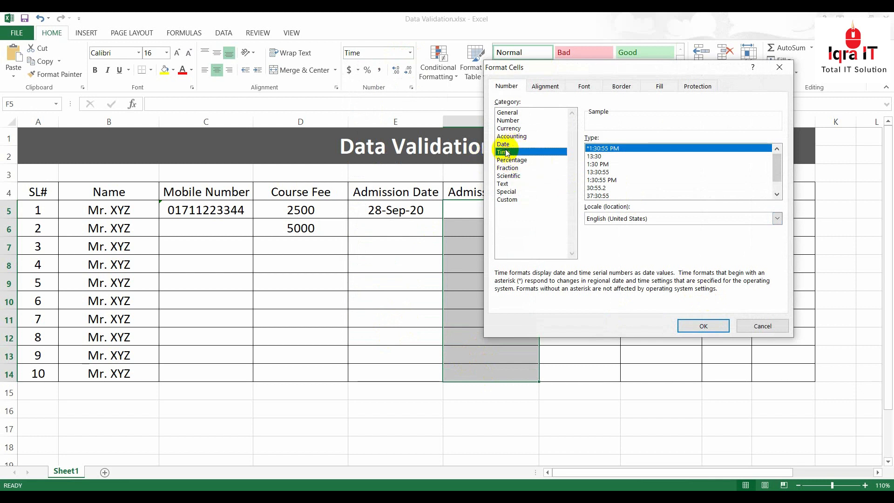
left_click(601, 164)
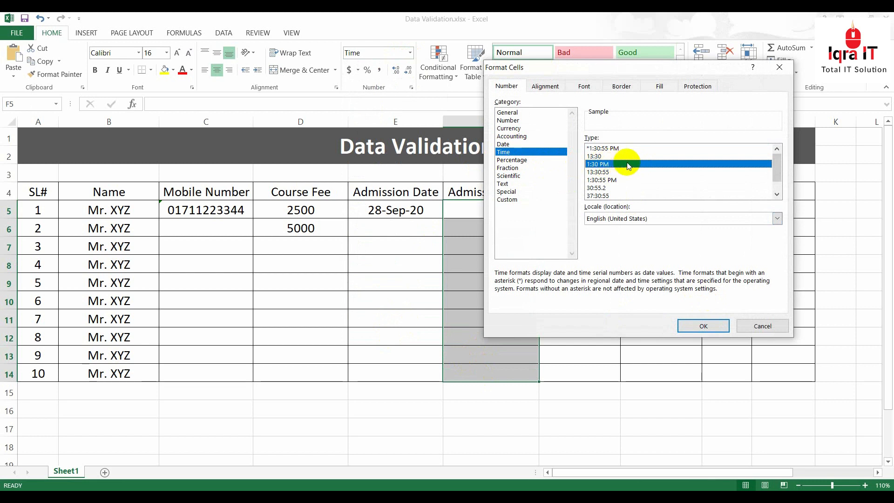
left_click(702, 325)
left_click(493, 212)
left_click_drag(493, 211, 508, 367)
left_click(227, 34)
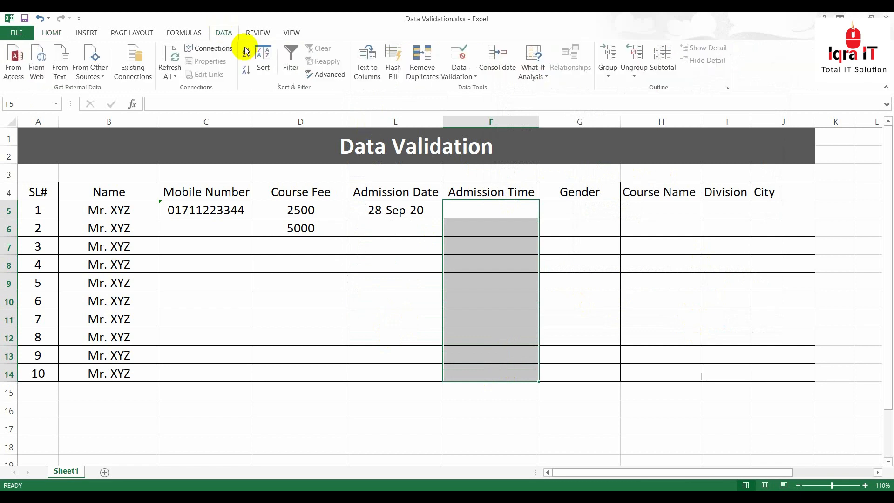
Set a Time between validation rule from 09:00 to 18:00 on F5:F14
left_click(471, 65)
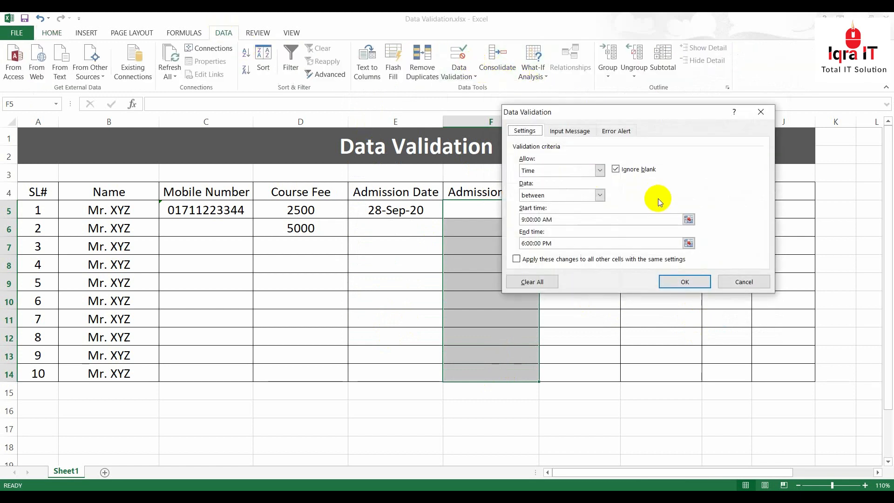
left_click(599, 171)
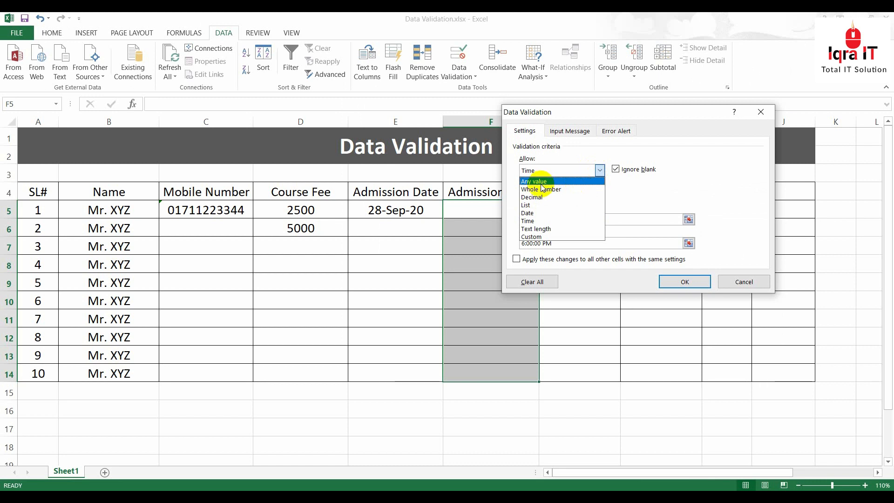
left_click(533, 221)
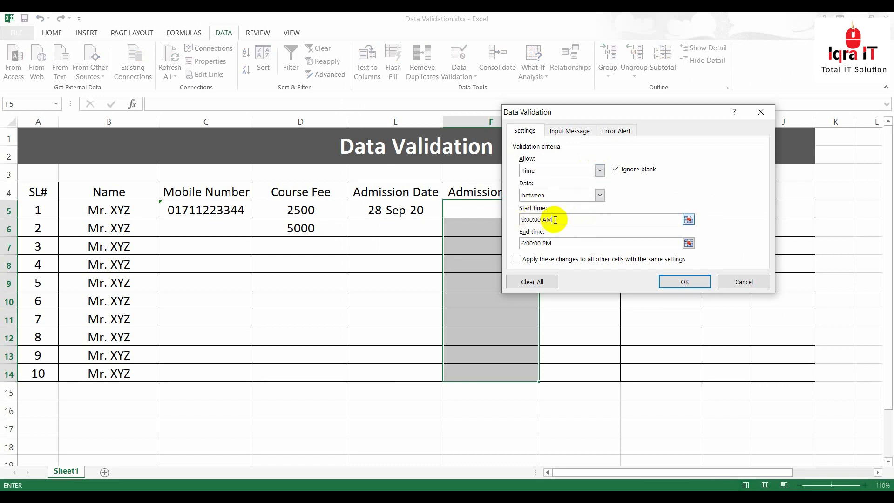
left_click(598, 195)
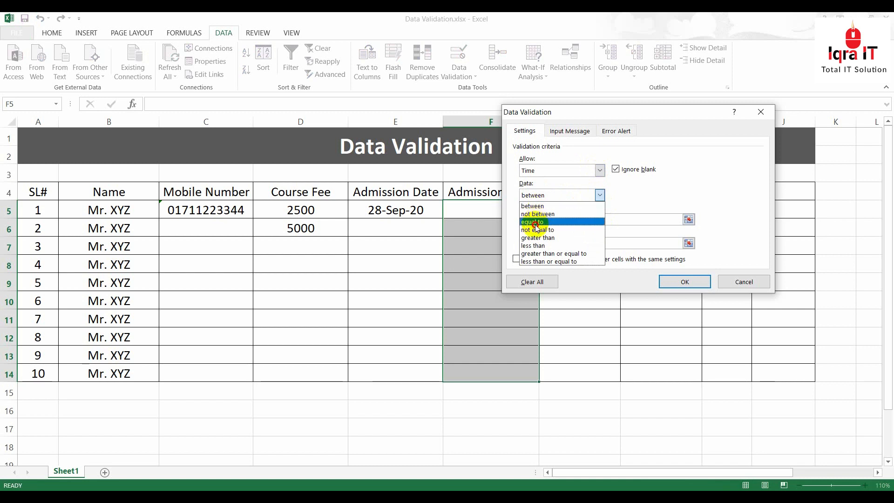
left_click(537, 222)
left_click(601, 195)
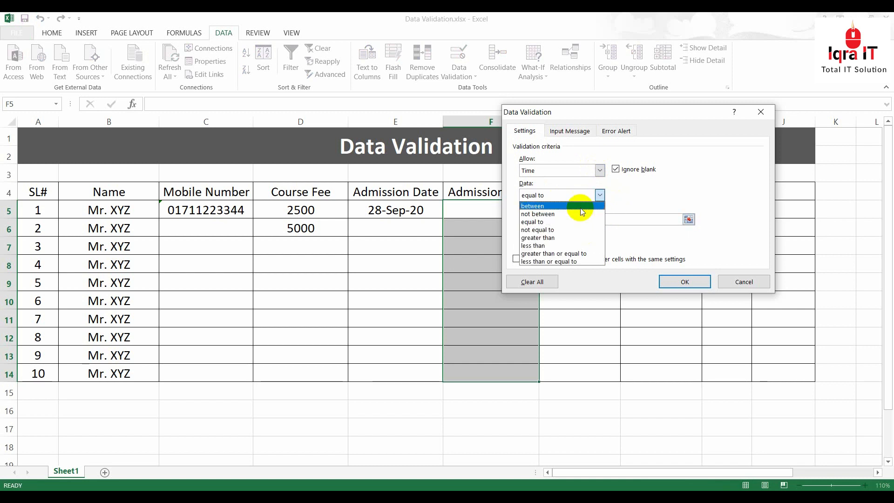
left_click(544, 203)
left_click(525, 222)
key("BackSpace")
type("09")
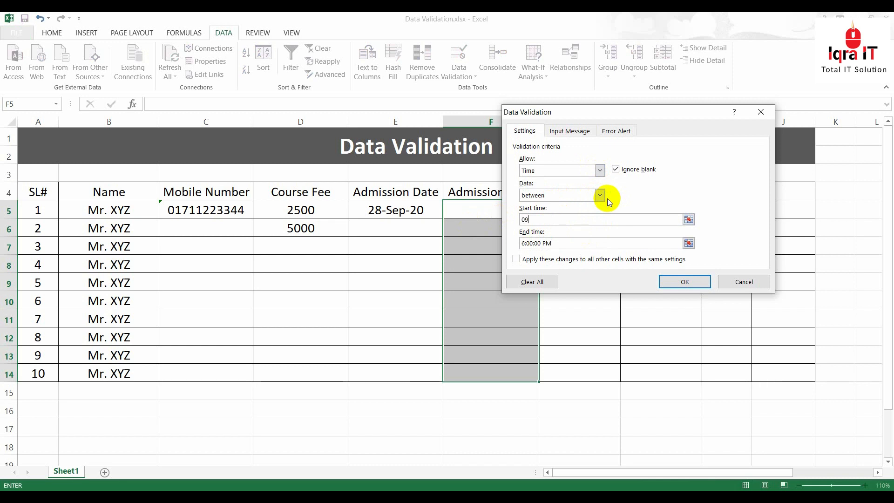
type(":00")
left_click_drag(554, 242, 492, 251)
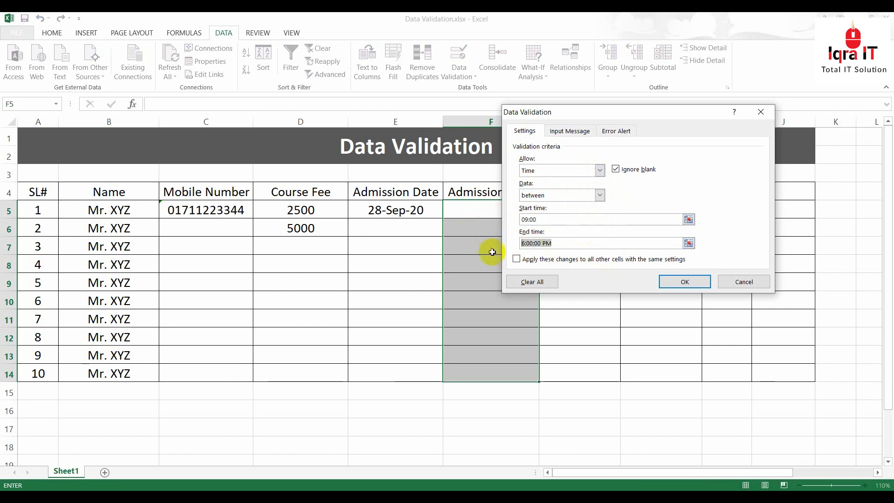
key("BackSpace")
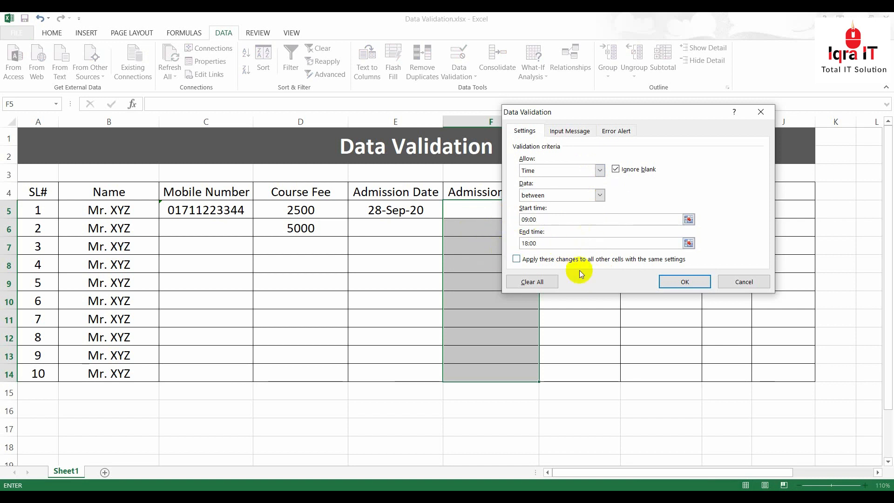
left_click(692, 283)
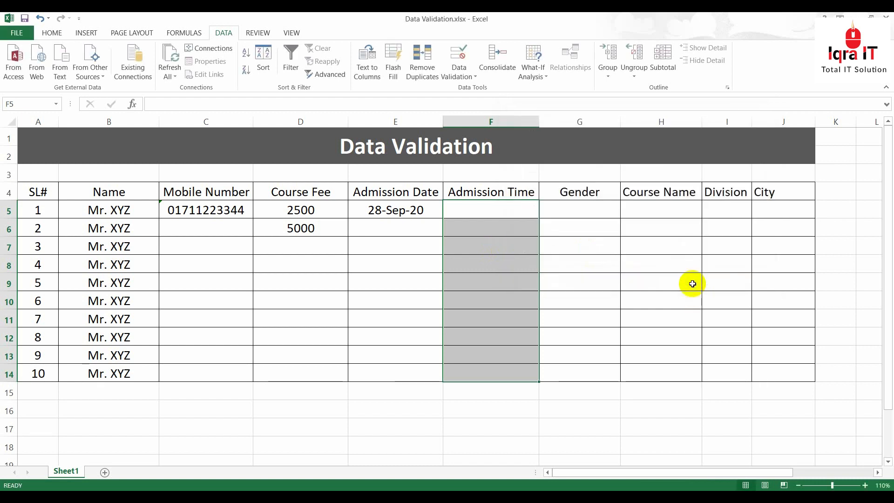
left_click(472, 209)
Enter admission times 09:00 in F5 and 18:00 in F6
type("09:00")
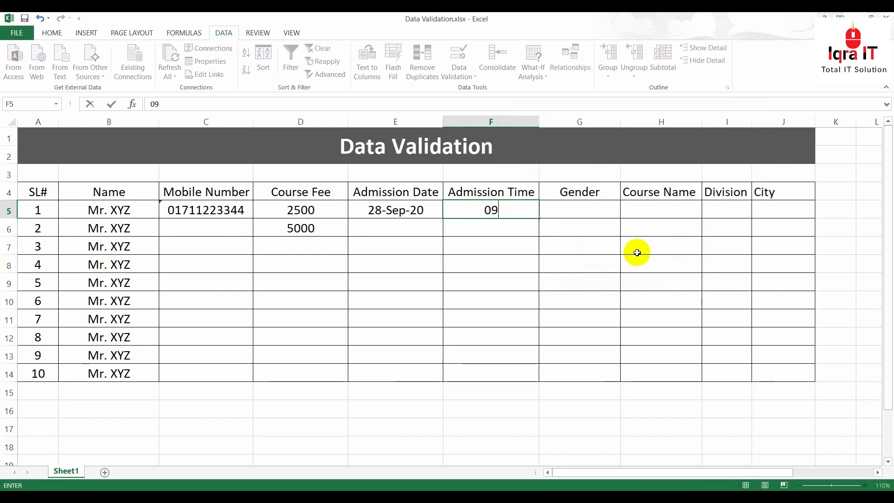
key("Return")
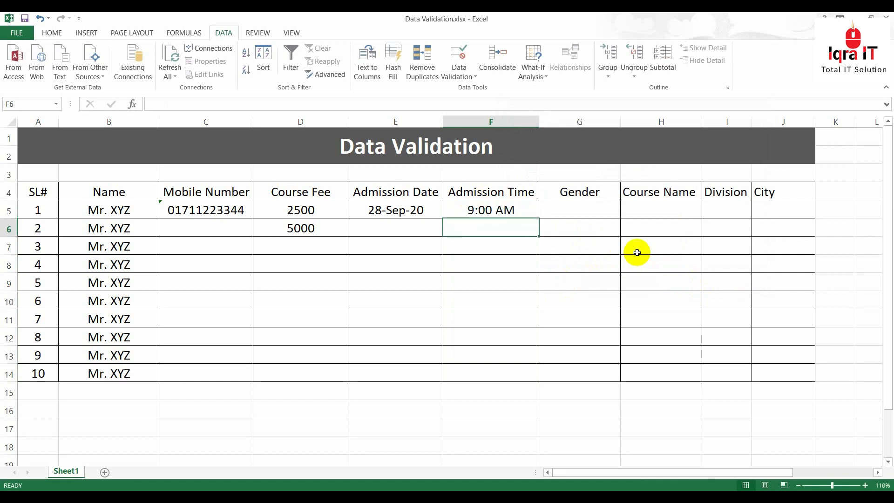
type("0")
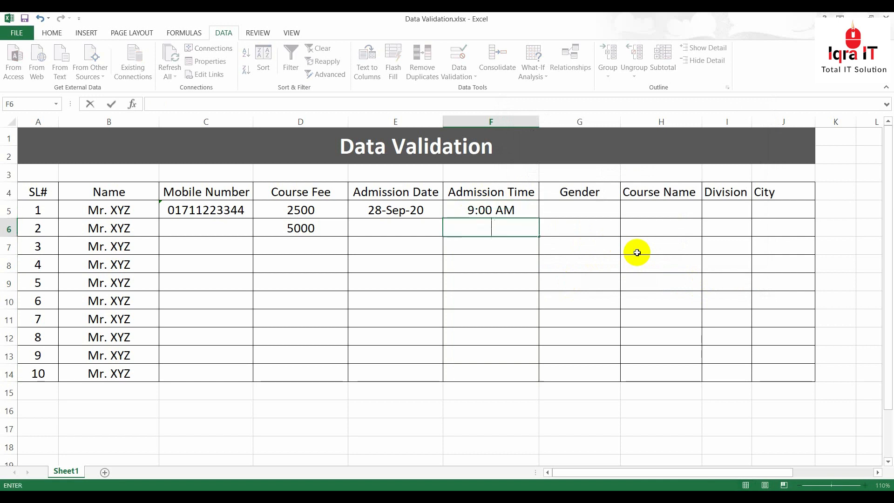
type("8:00")
key("Return")
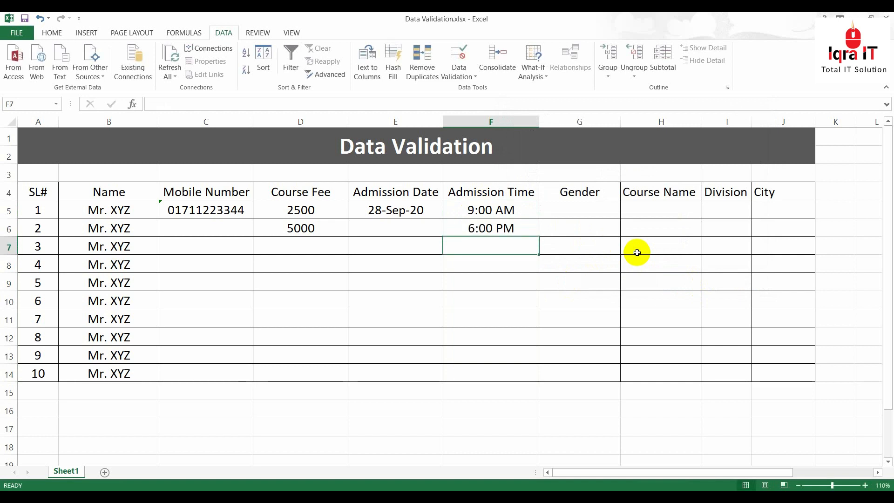
Try 19:00 in F7, cancel the error alert, and leave F7 empty
type("19:00")
key("Return")
key("Return")
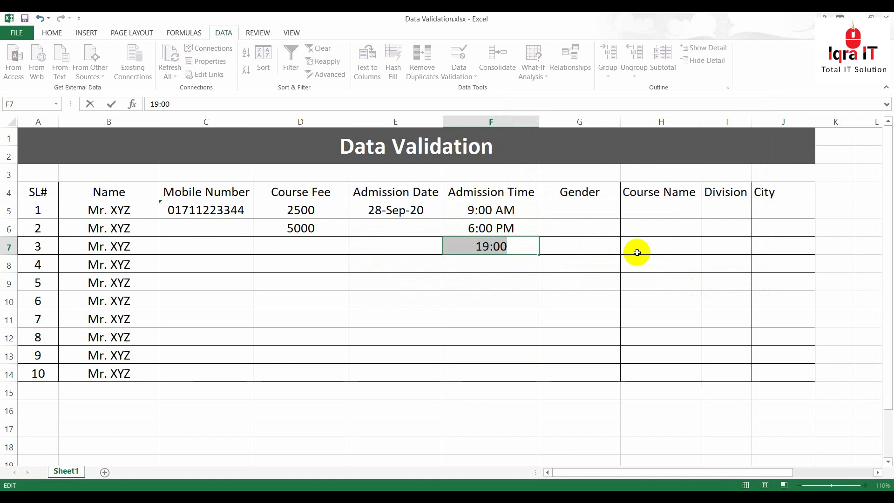
left_click(489, 271)
left_click(448, 290)
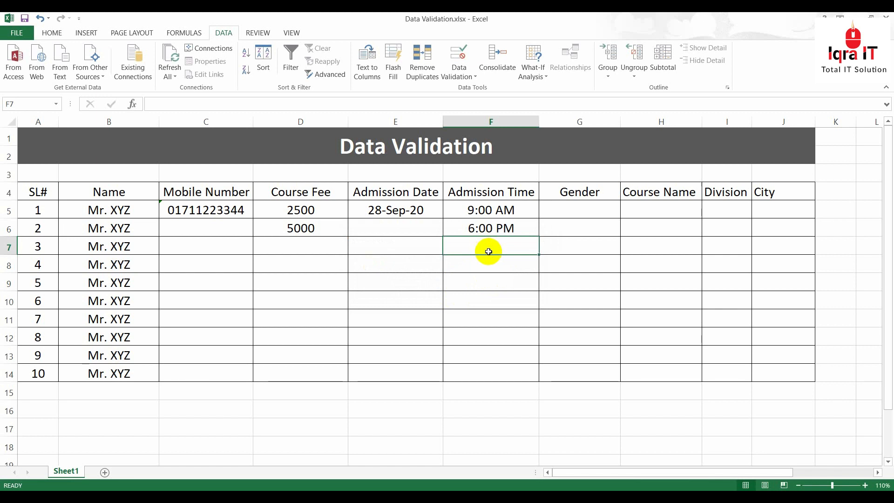
type("0")
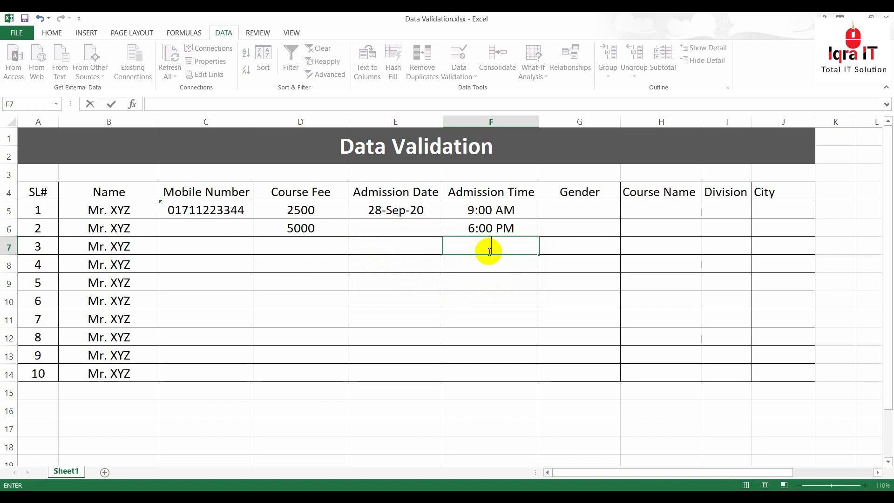
key("Escape")
left_click(588, 279)
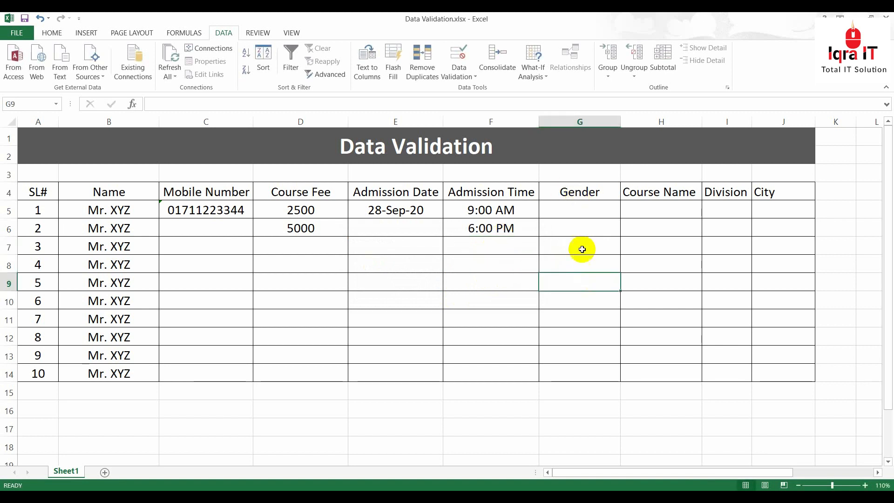
Apply a List validation rule with source Male,Female to G5:G14
left_click(573, 210)
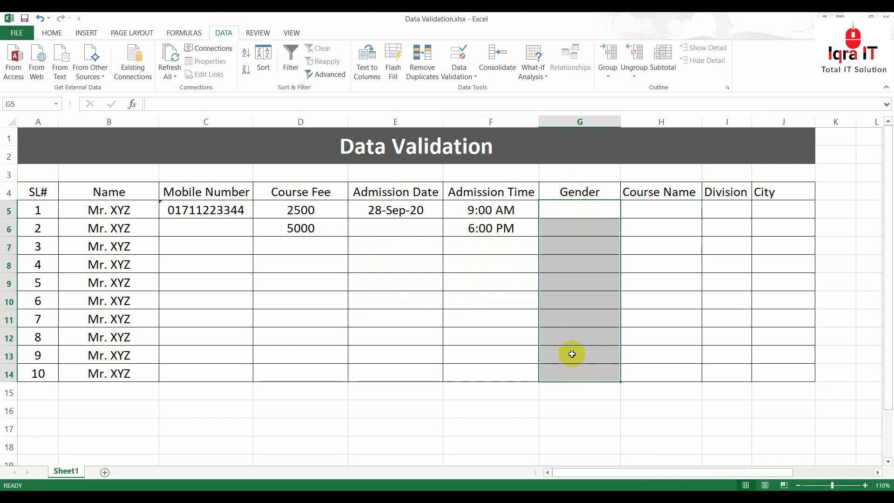
left_click(570, 209)
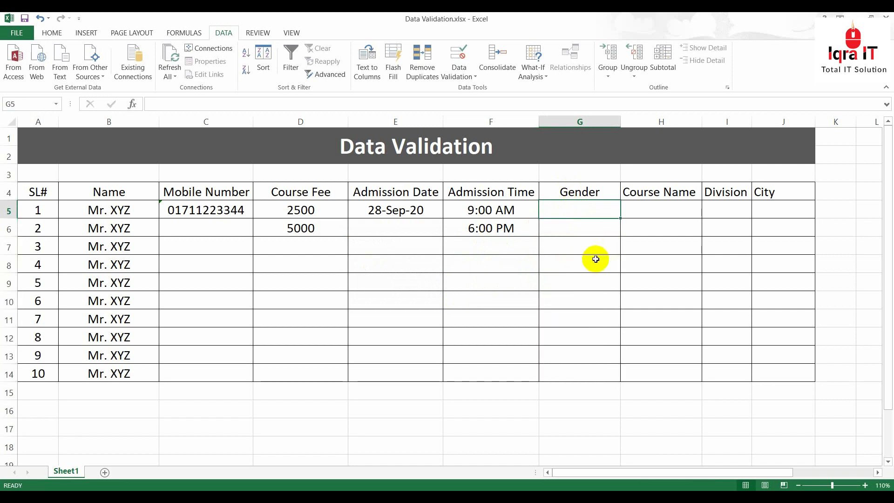
left_click_drag(578, 209, 578, 368)
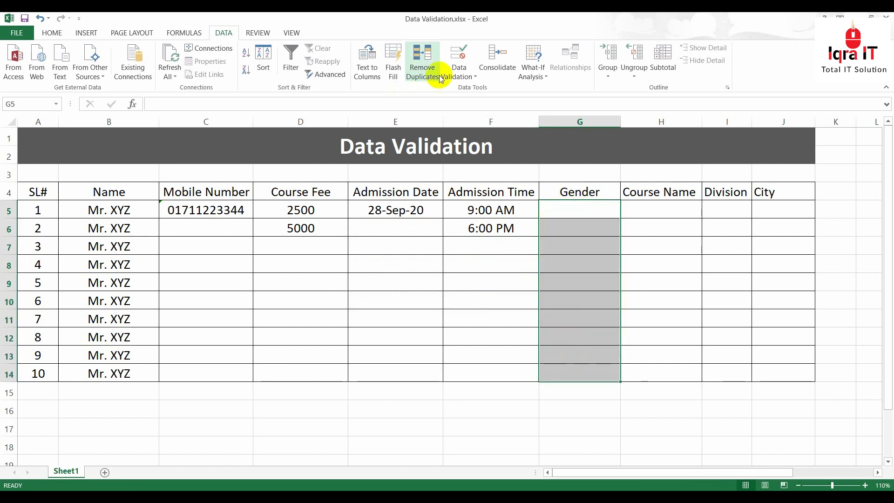
left_click(457, 55)
left_click_drag(617, 117, 290, 85)
left_click(274, 139)
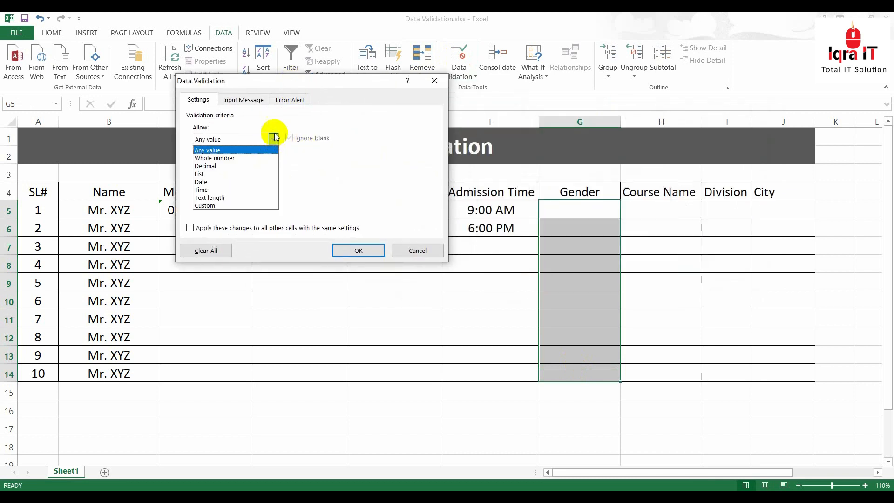
left_click(207, 174)
left_click(222, 187)
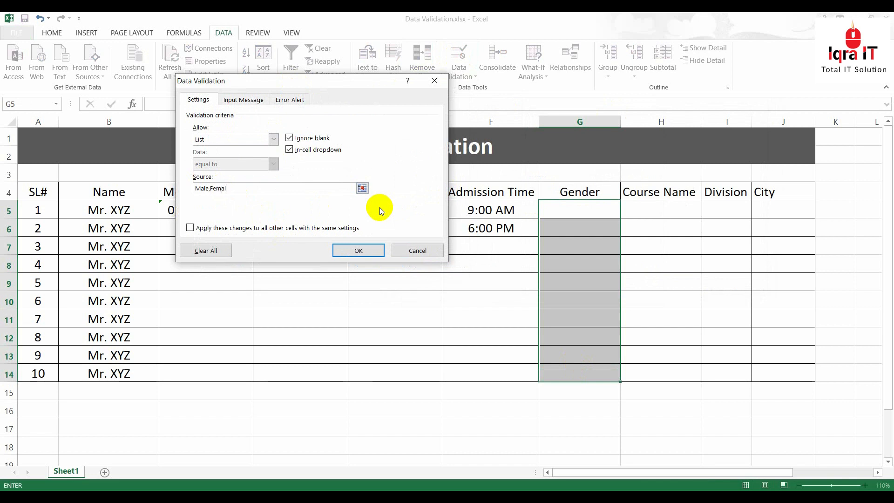
left_click(359, 250)
Pick Male in G5, Female in G6 and Male in G7 from the dropdowns
left_click(626, 247)
left_click(579, 212)
left_click(625, 212)
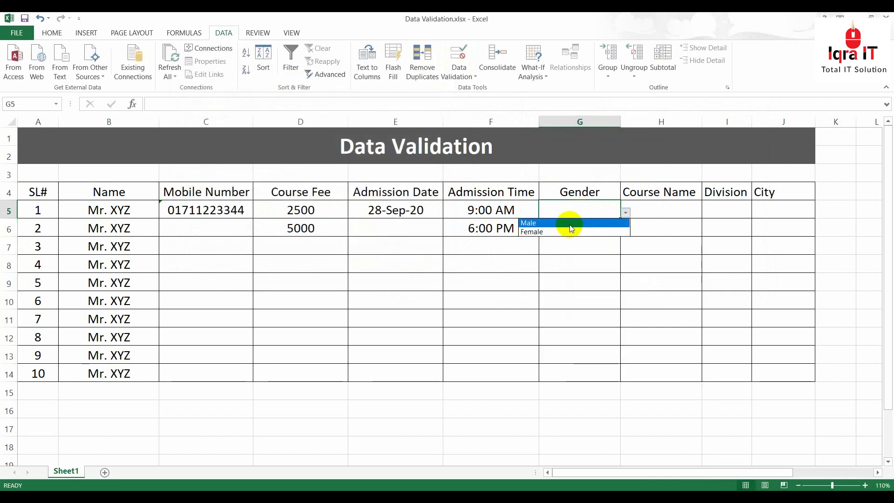
left_click(580, 223)
left_click(582, 229)
left_click(625, 230)
left_click(573, 248)
left_click(595, 248)
left_click(625, 249)
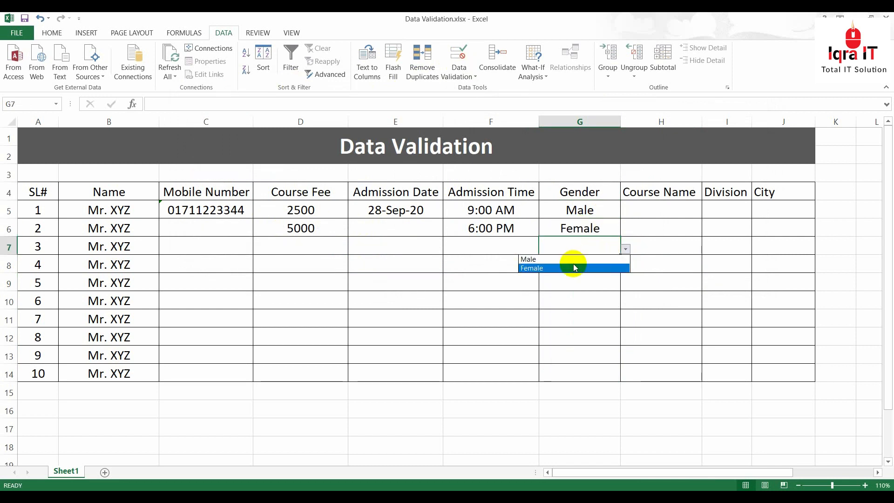
left_click(553, 262)
left_click(588, 299)
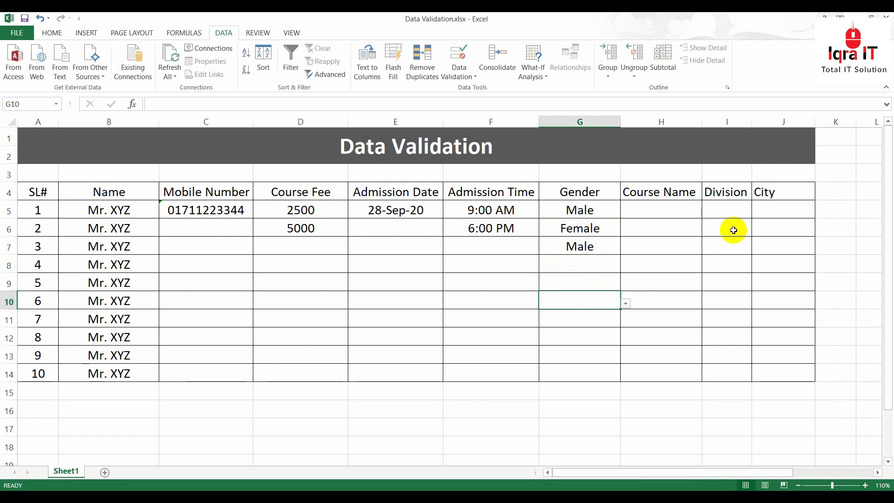
left_click_drag(718, 471, 768, 471)
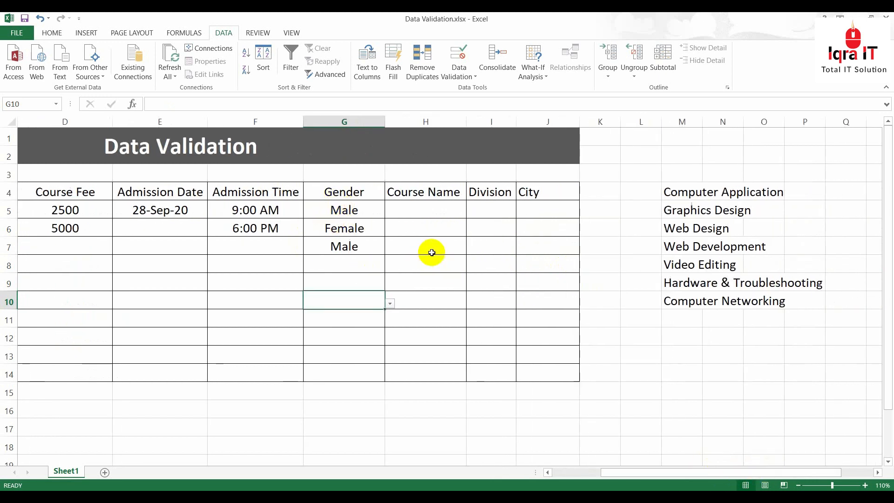
Select the Course Name cells H5:H14
left_click_drag(413, 211, 418, 365)
left_click(419, 212)
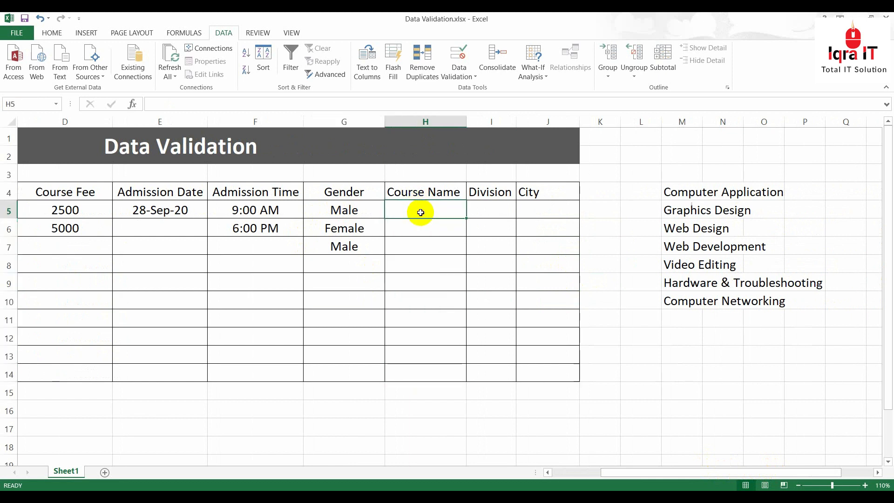
left_click_drag(693, 190, 762, 303)
left_click(449, 245)
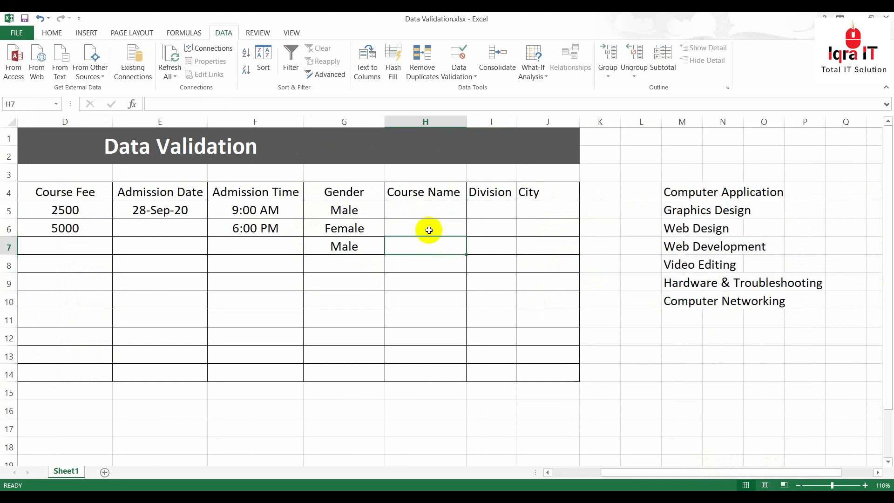
left_click_drag(427, 207, 433, 377)
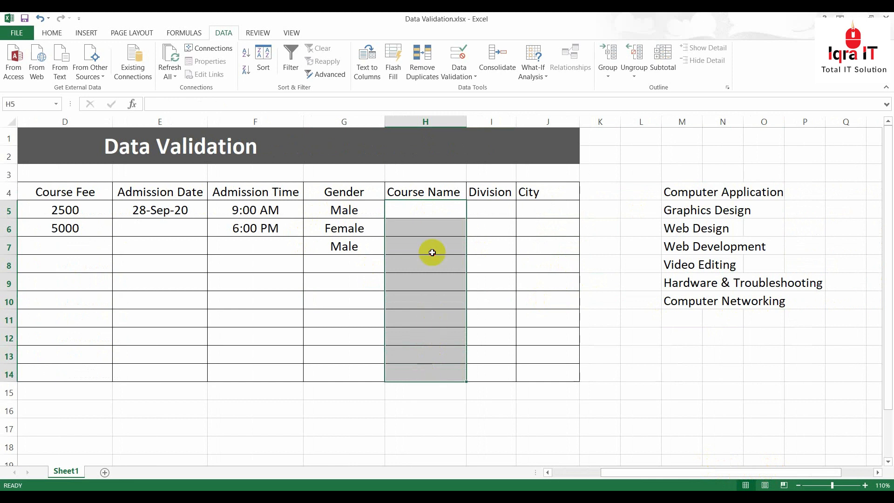
left_click(433, 251)
left_click_drag(423, 206, 428, 370)
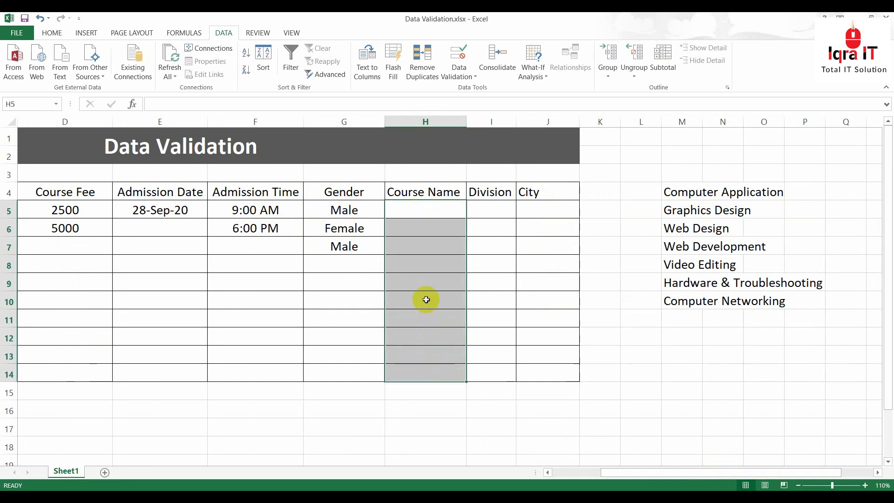
left_click(432, 266)
left_click_drag(419, 206, 423, 365)
Set a List validation with source =$M$4:$M$10 on the selected Course Name cells
left_click(457, 57)
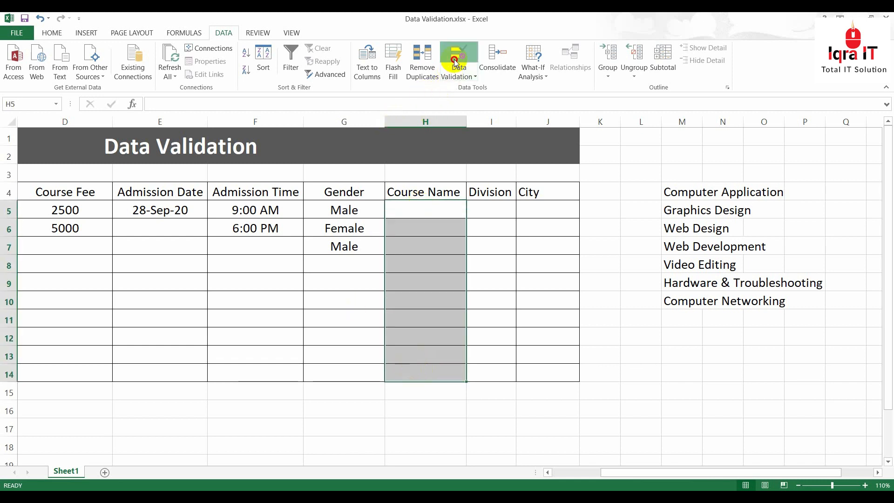
left_click(248, 139)
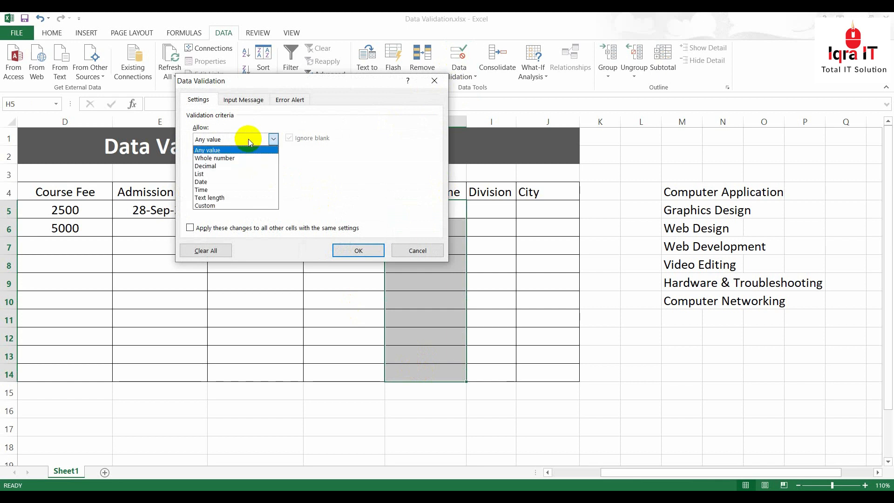
left_click(207, 174)
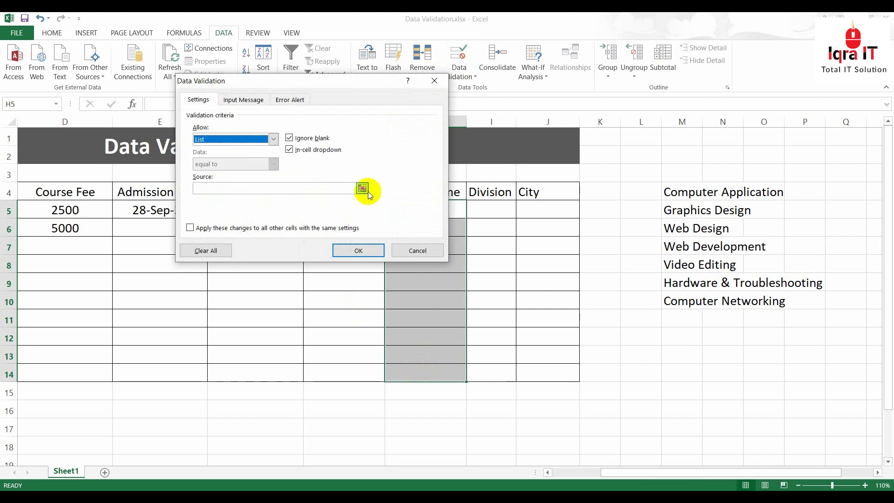
left_click(232, 188)
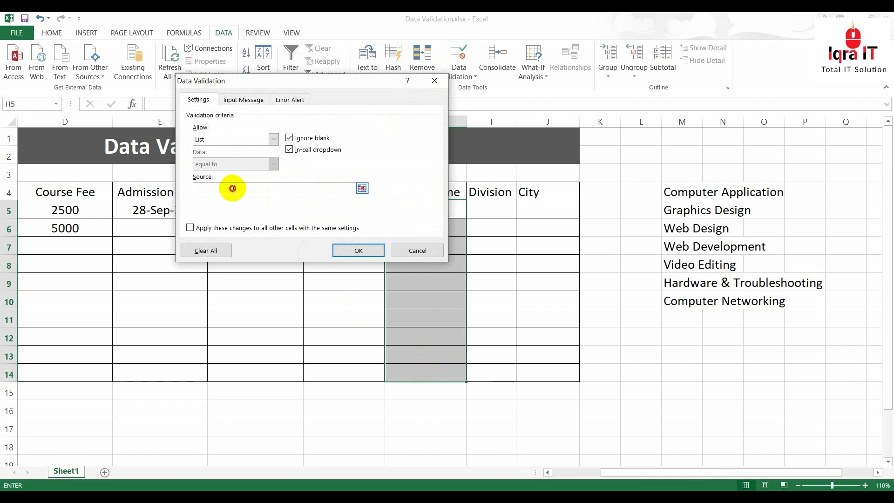
left_click(362, 188)
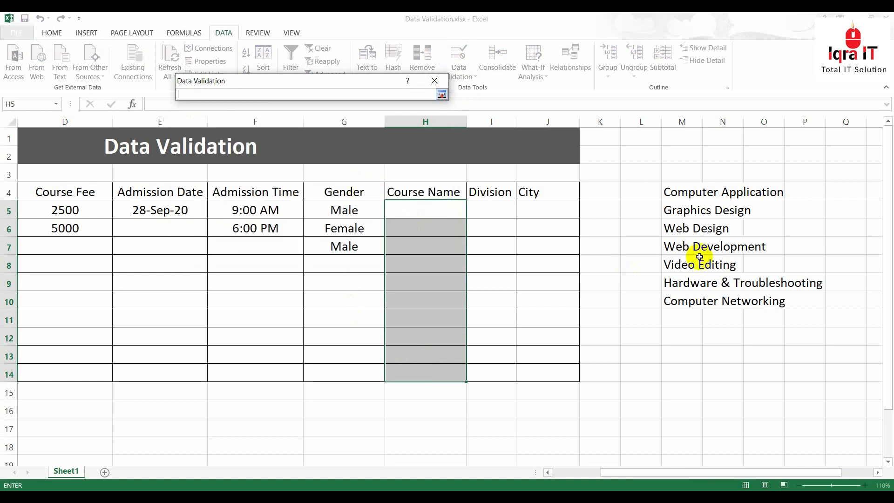
left_click_drag(682, 193, 683, 306)
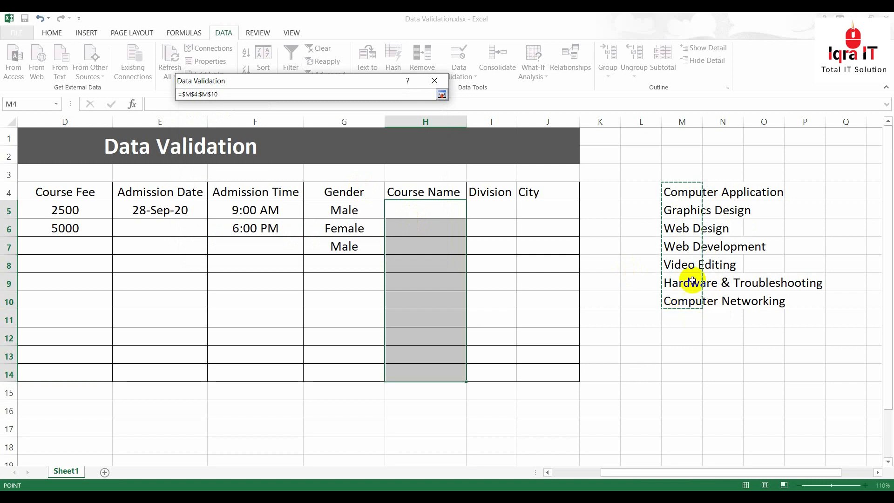
left_click(441, 94)
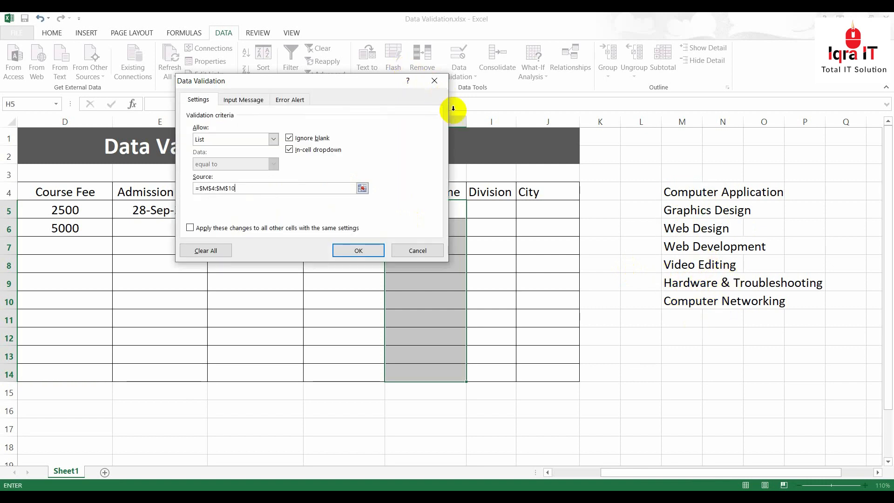
left_click(357, 250)
left_click(421, 208)
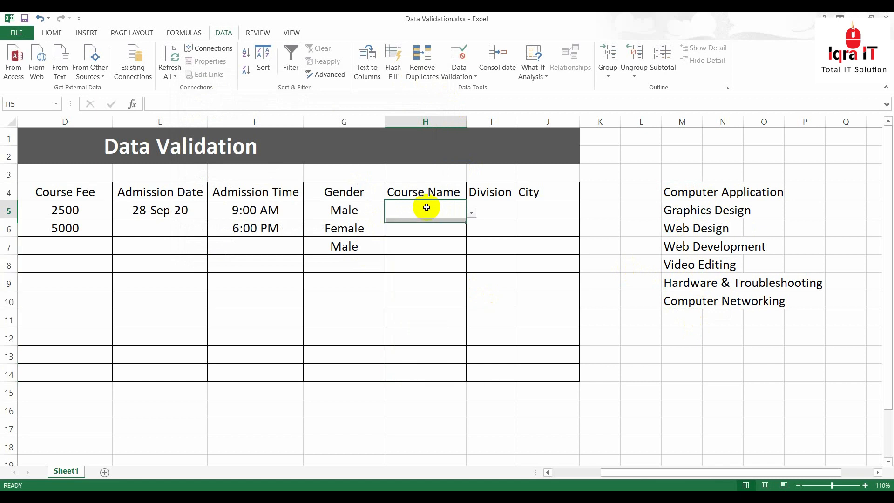
Choose Graphics Design, Web Development and Hardware & Troubleshooting for H5, H6 and H7
left_click(471, 213)
left_click(429, 238)
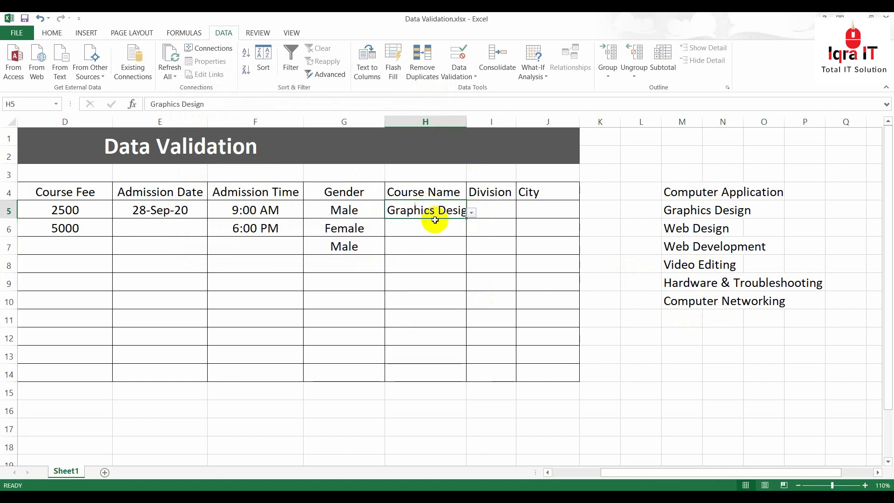
left_click(454, 231)
left_click(471, 231)
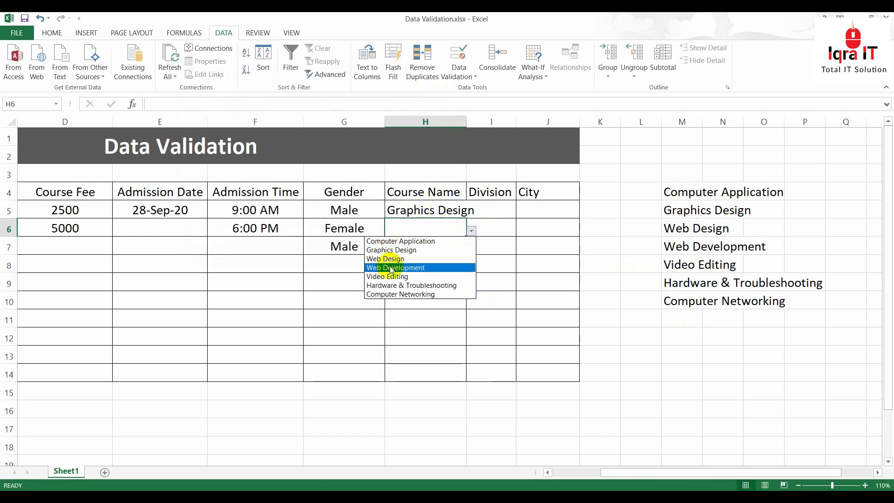
left_click(392, 268)
left_click(439, 245)
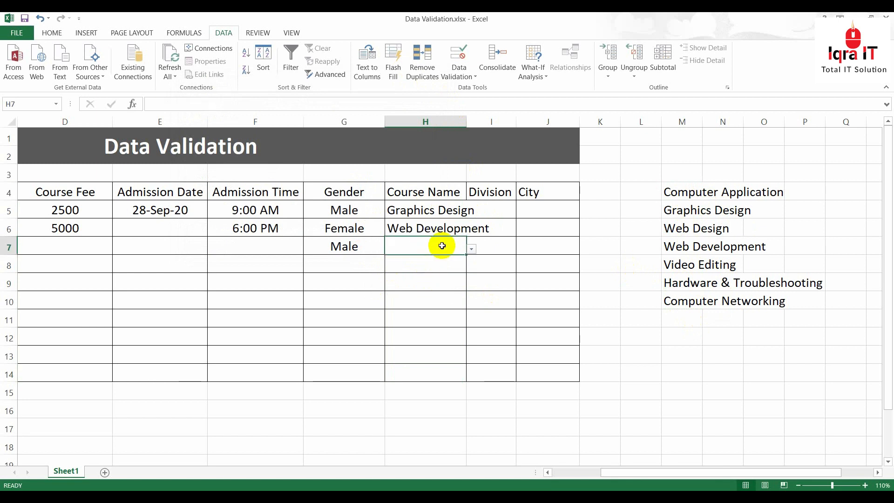
left_click(471, 249)
left_click(405, 303)
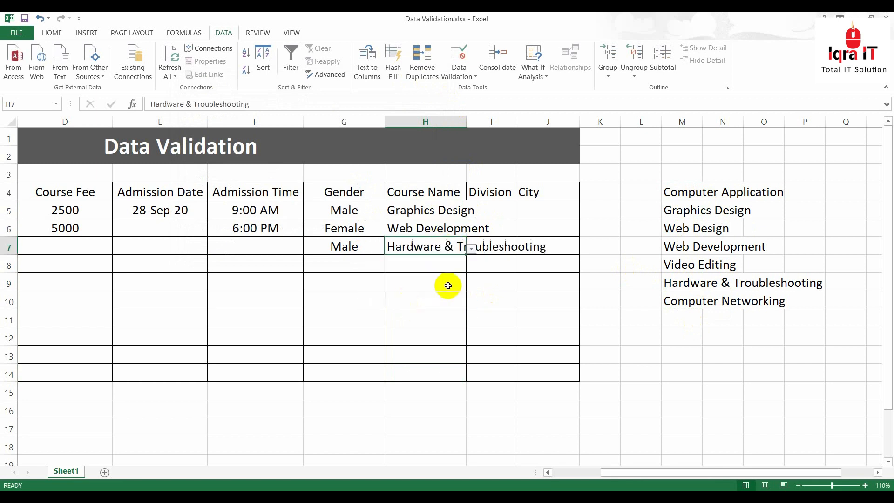
Auto-fit column H to the longest course name and widen column I slightly
double_click(466, 118)
left_click(549, 300)
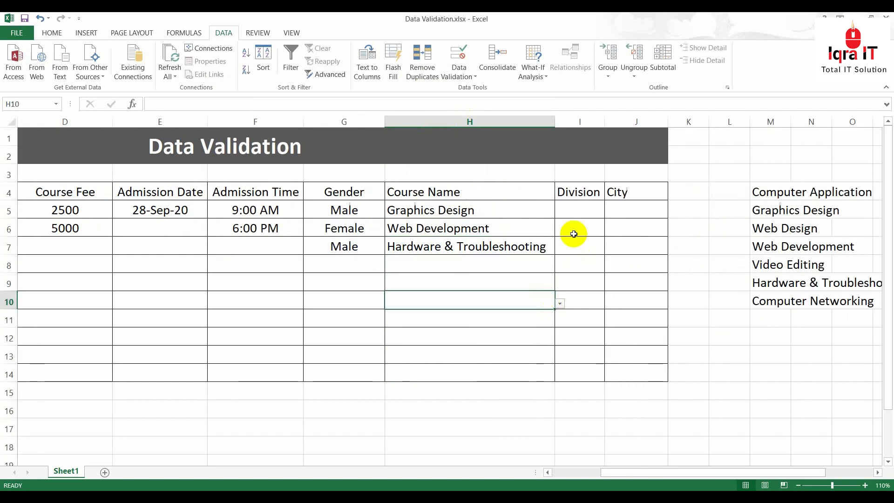
left_click(591, 216)
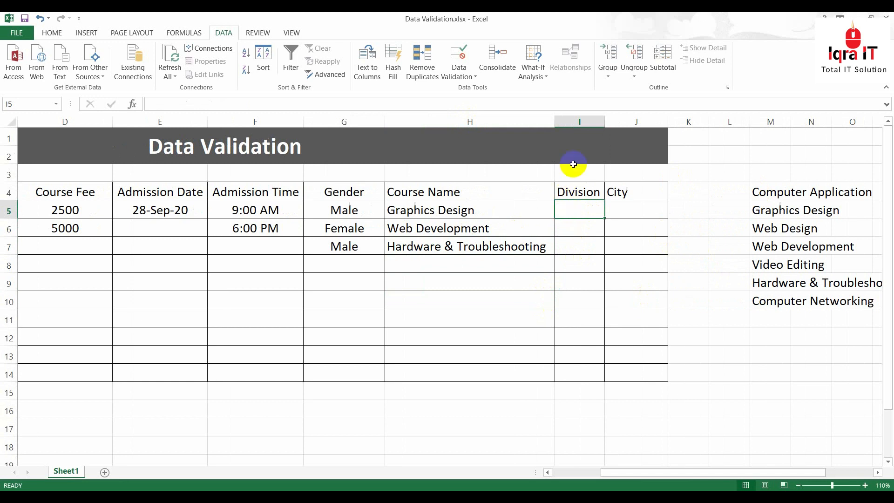
left_click_drag(602, 125, 620, 123)
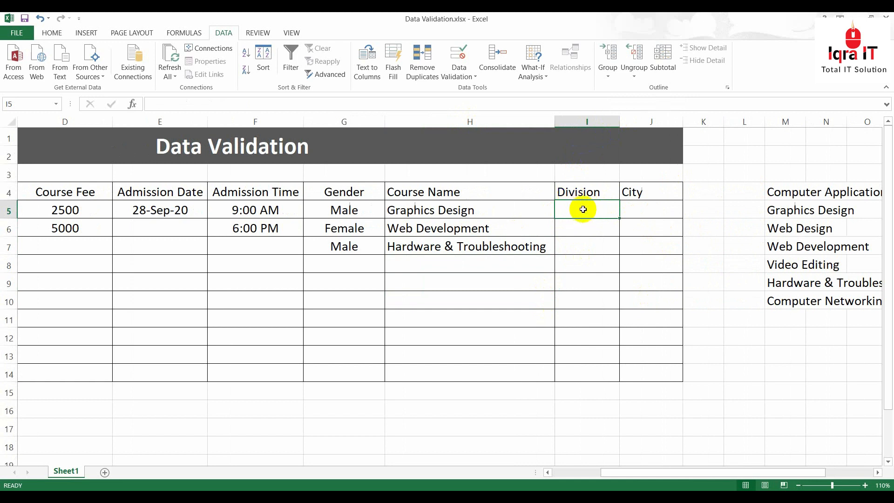
Apply a List validation with source =$S$4:$T$4 to Division cells I5:I14
left_click(650, 205)
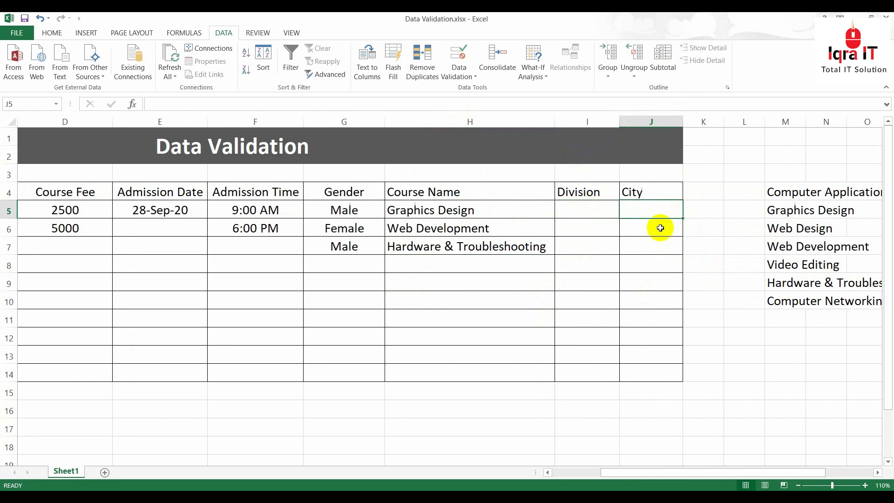
left_click_drag(589, 210, 600, 374)
left_click_drag(587, 209, 598, 373)
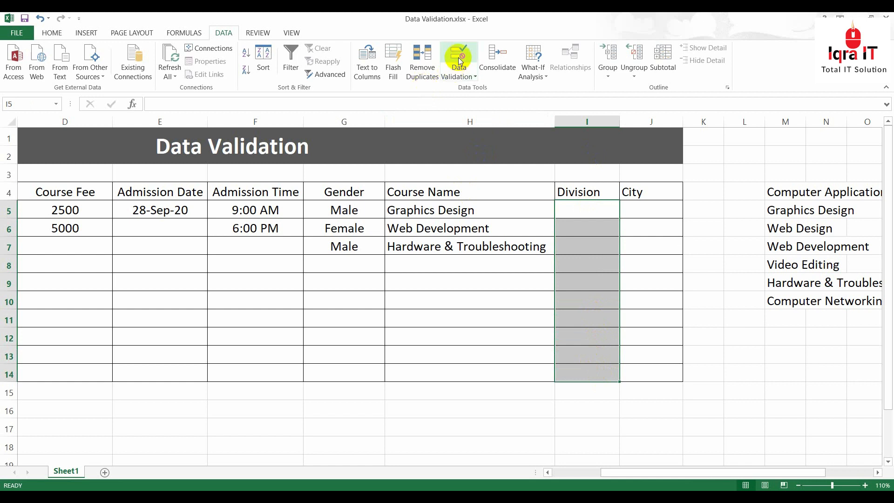
left_click(459, 56)
left_click(273, 139)
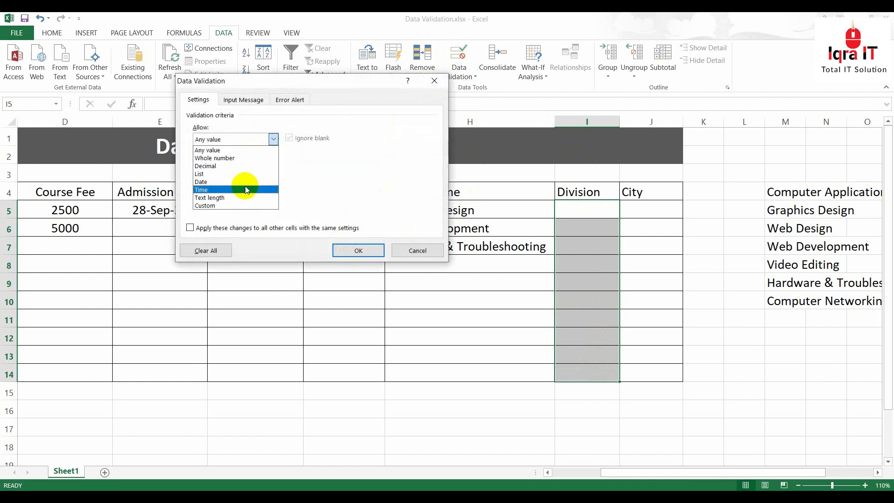
left_click(234, 172)
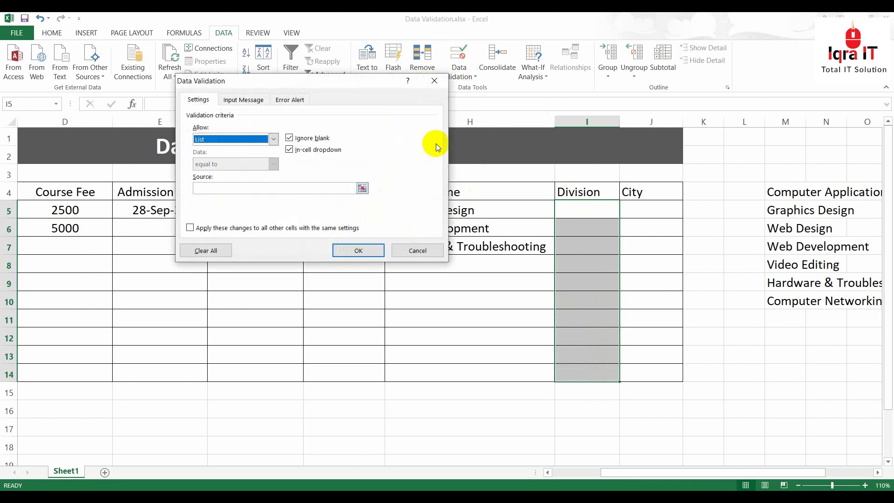
left_click(362, 188)
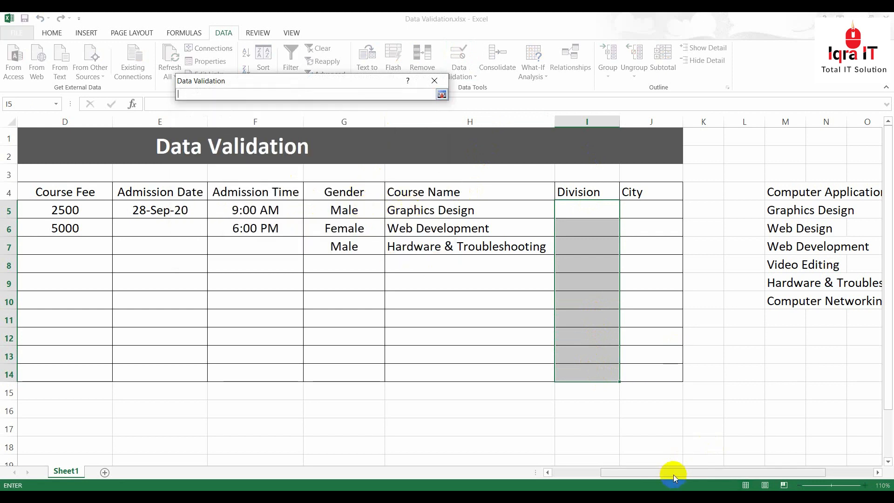
left_click_drag(674, 473, 780, 465)
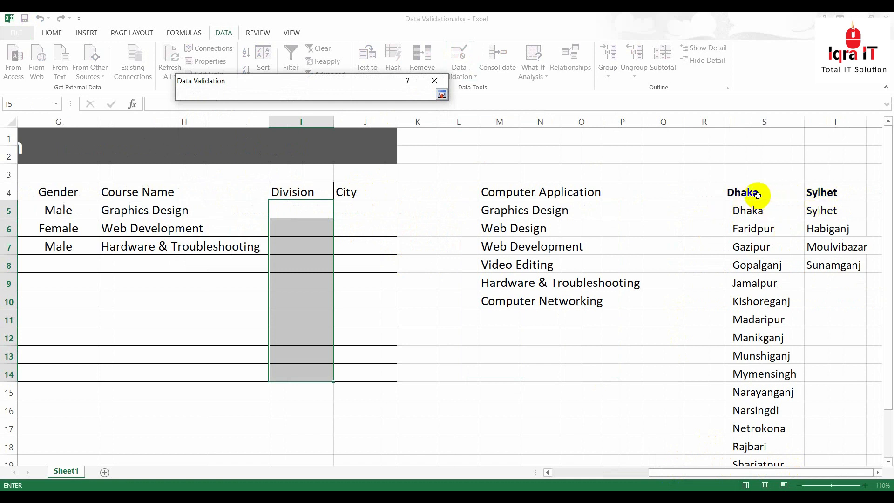
left_click_drag(743, 194, 846, 197)
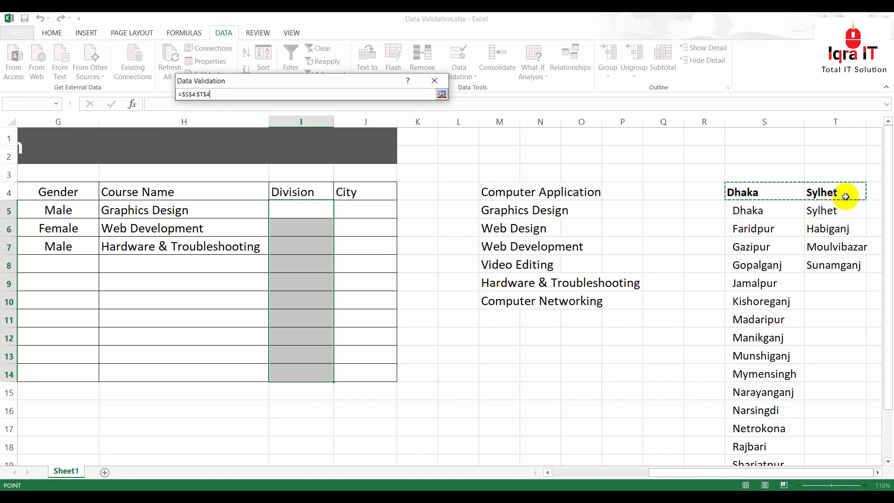
left_click(441, 94)
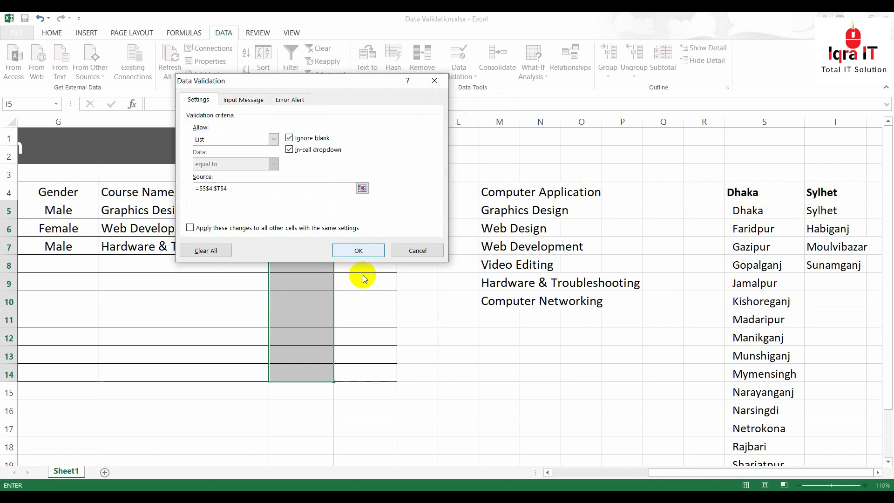
left_click(363, 251)
Pick Dhaka in I5 and Sylhet in I6 from the division dropdowns
left_click(293, 207)
left_click(338, 212)
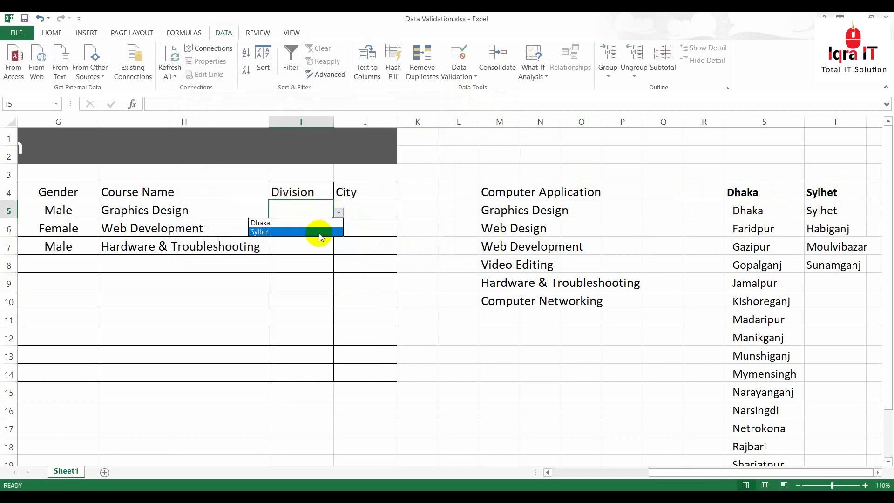
left_click(309, 224)
left_click(315, 233)
left_click(339, 233)
left_click(309, 251)
left_click(309, 281)
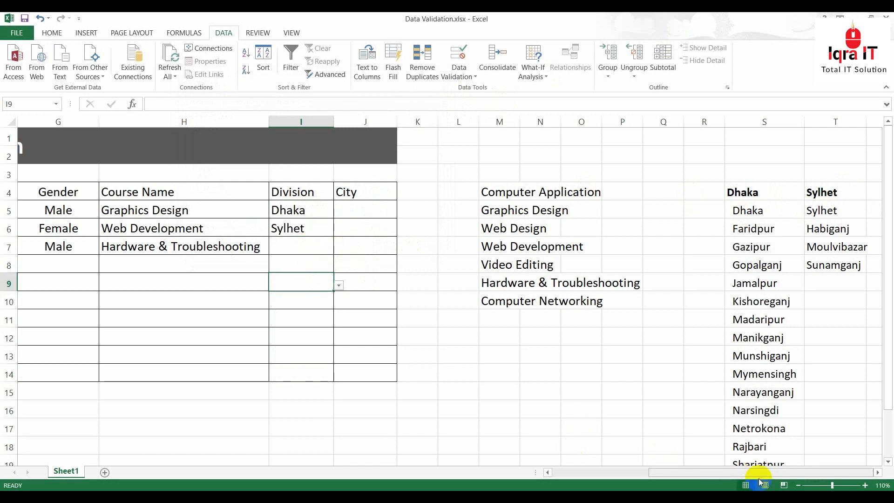
left_click(878, 473)
left_click(878, 473)
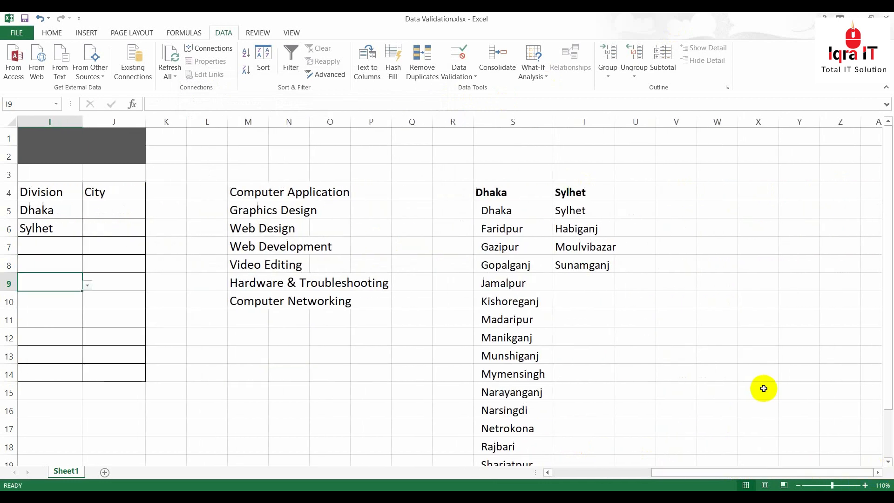
Select S4:S21, then Ctrl-add T4:T8 so both city lists are selected
scroll(592, 305, "down", 2)
scroll(589, 305, "up", 1)
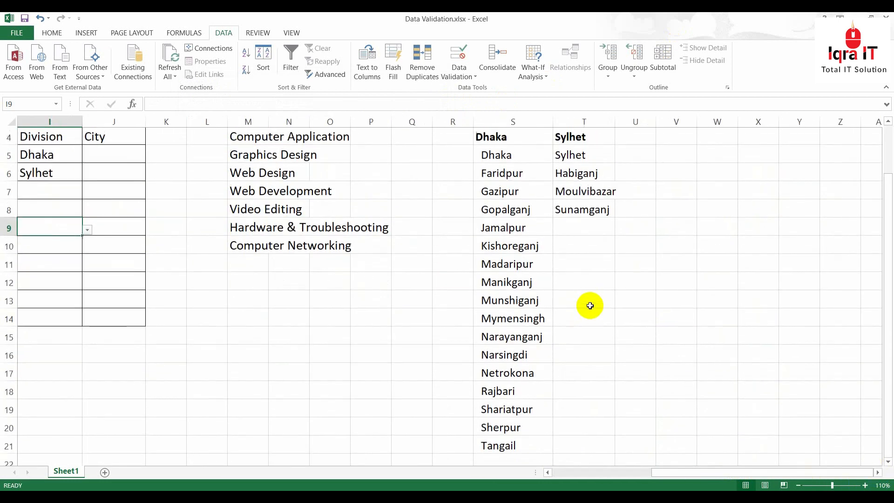
scroll(502, 188, "up", 1)
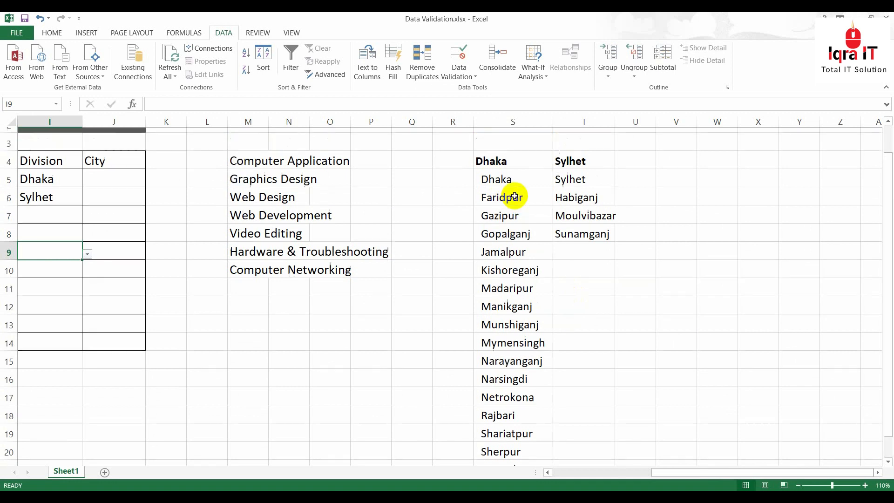
left_click(497, 194)
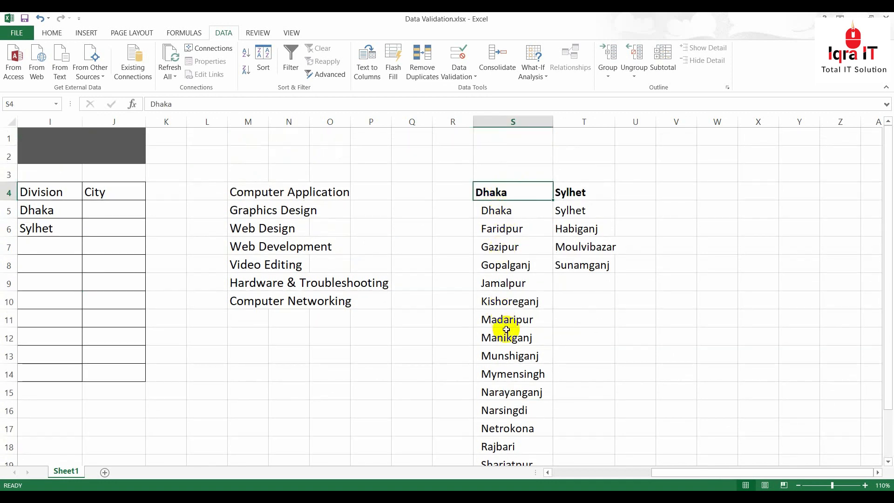
scroll(512, 319, "down", 3)
scroll(509, 344, "up", 3)
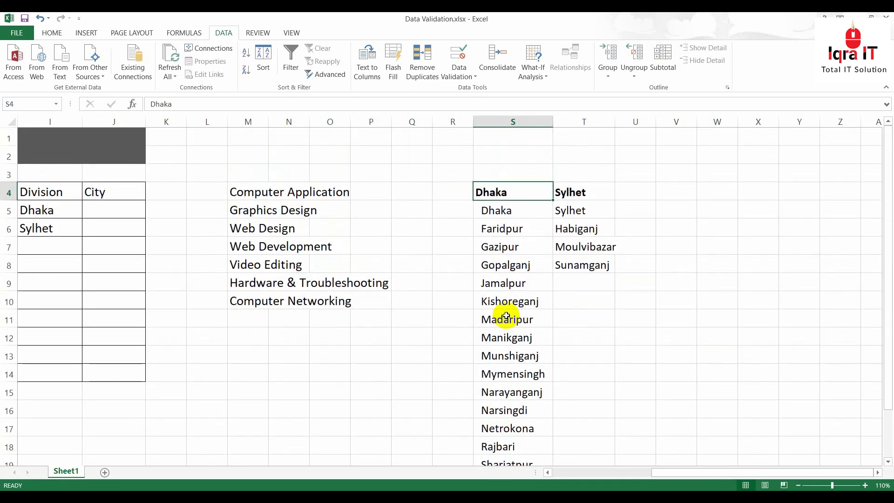
left_click(567, 191)
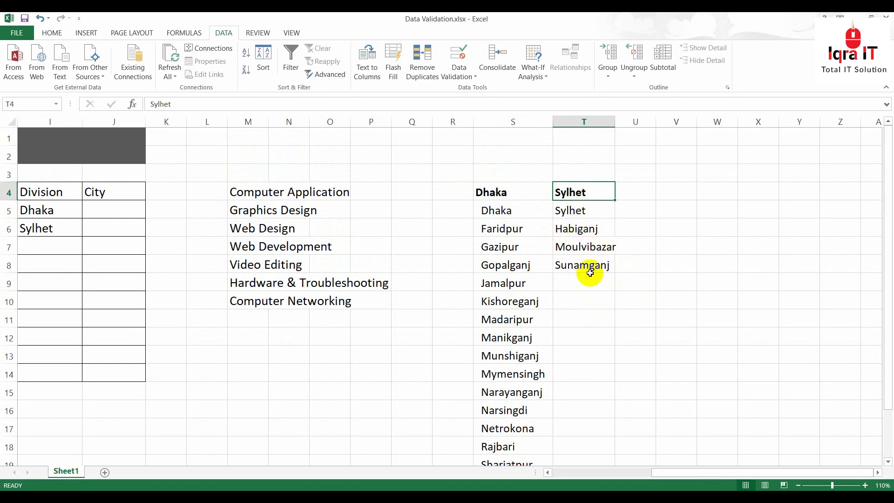
scroll(591, 272, "down", 1)
scroll(540, 242, "up", 1)
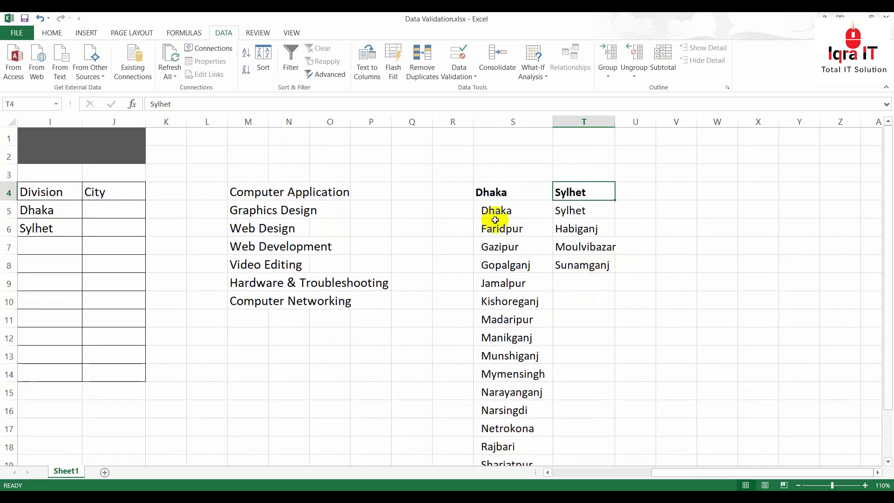
left_click(498, 194)
left_click_drag(498, 195, 513, 456)
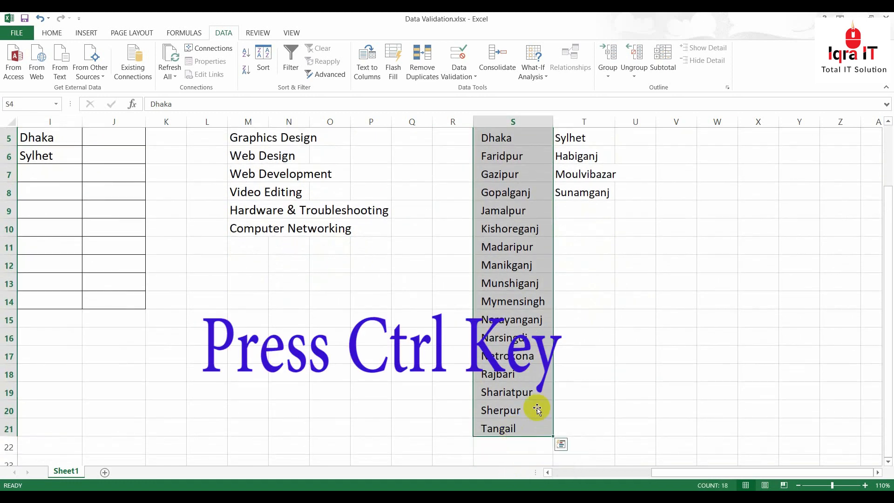
scroll(562, 322, "up", 2)
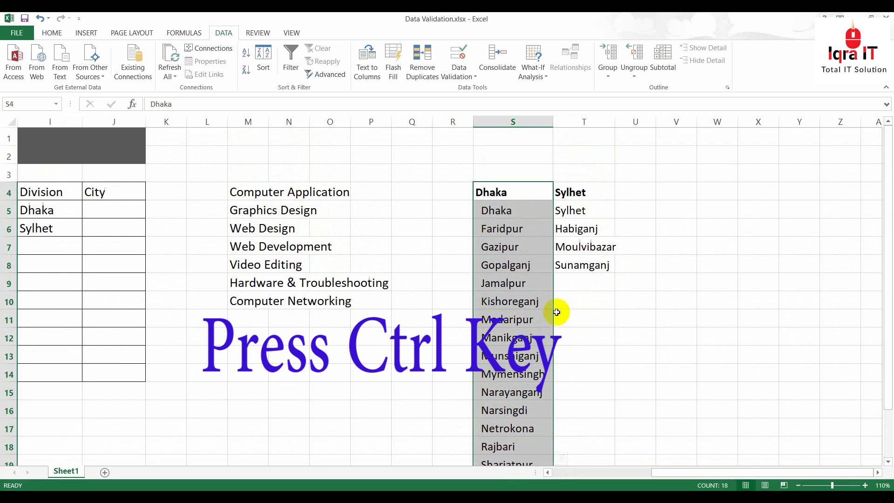
left_click_drag(564, 193, 570, 263)
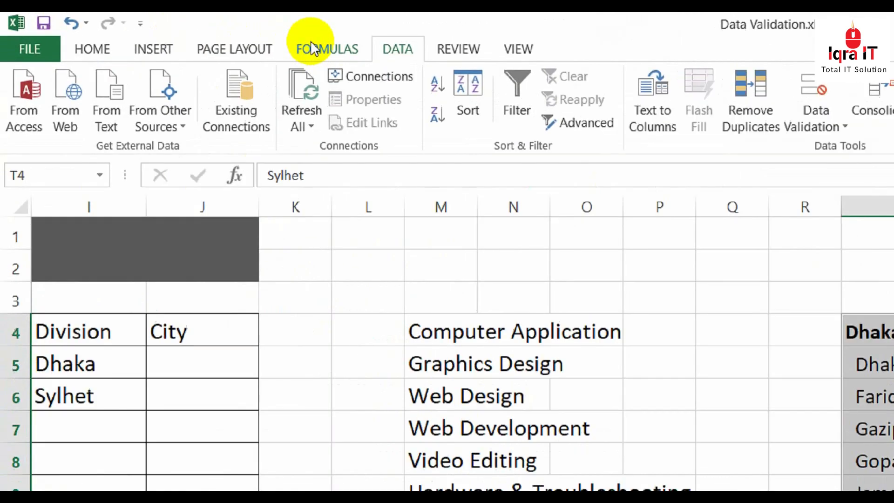
left_click(174, 32)
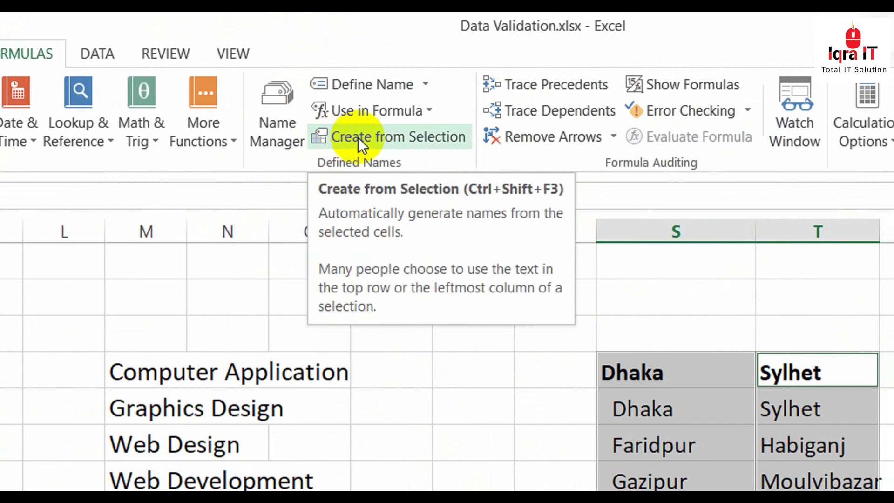
Use Create from Selection with only Top row checked to name the Dhaka and Sylhet ranges
left_click(361, 135)
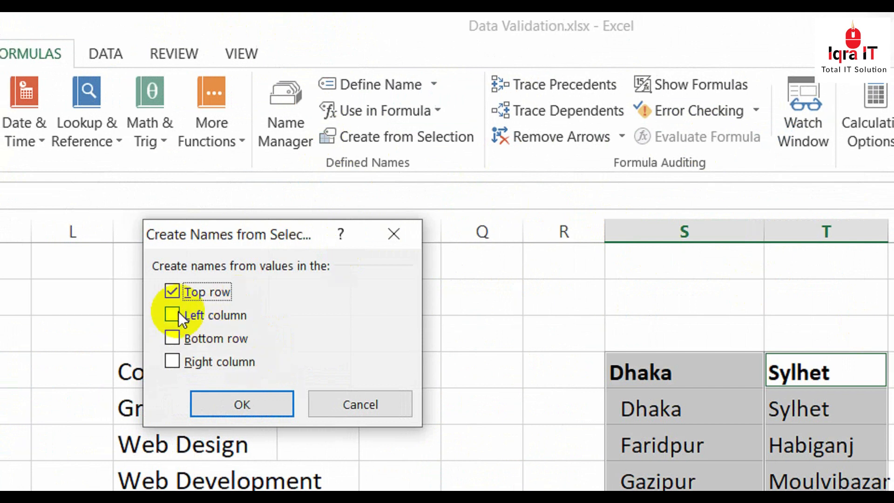
left_click(179, 315)
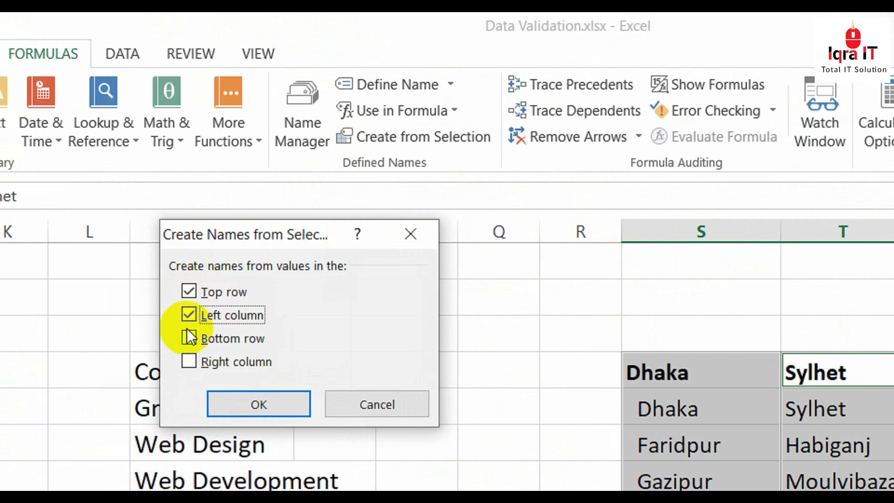
left_click(189, 362)
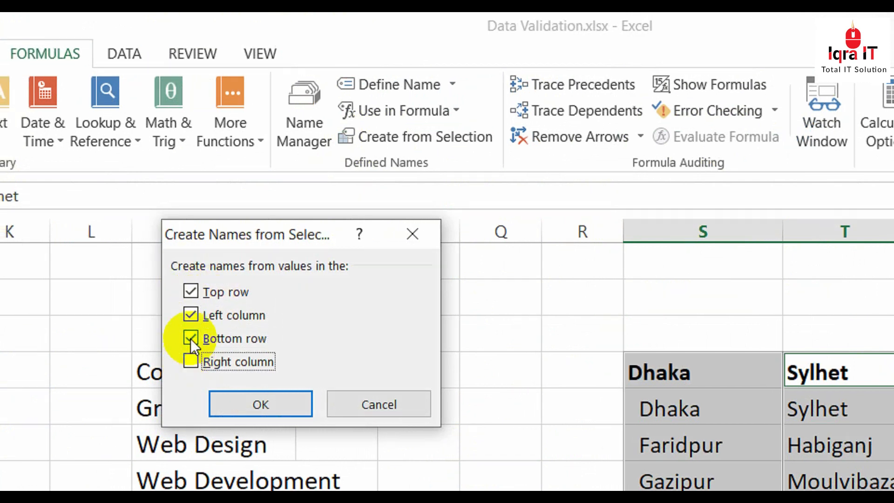
left_click(191, 339)
left_click(191, 314)
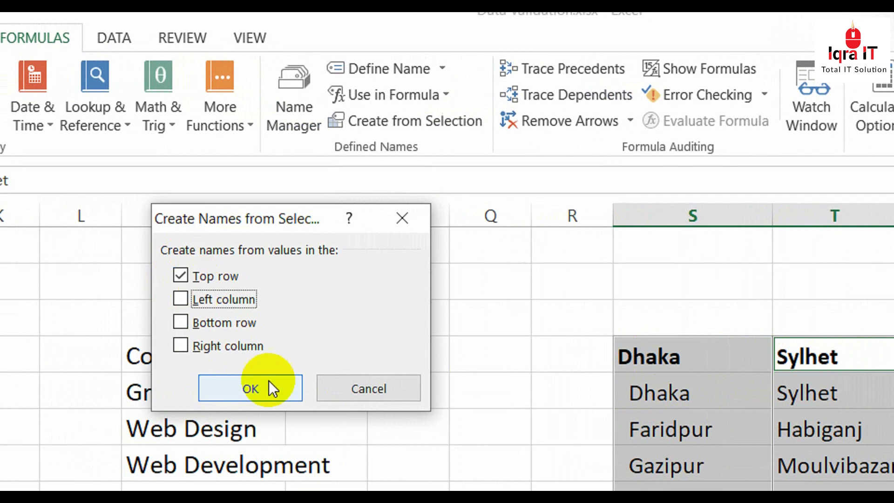
left_click(270, 383)
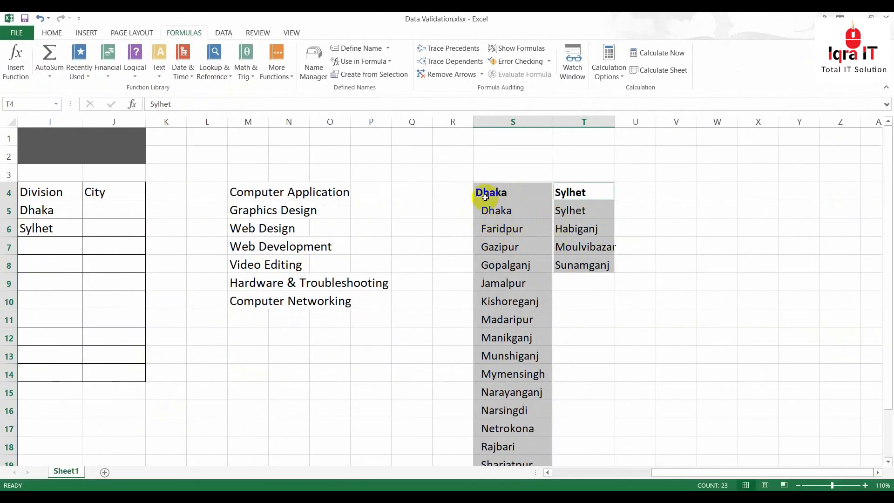
left_click_drag(598, 473, 659, 472)
Apply a List validation with source =INDIRECT($I$5) to City cells J5:J14
left_click_drag(547, 210, 563, 369)
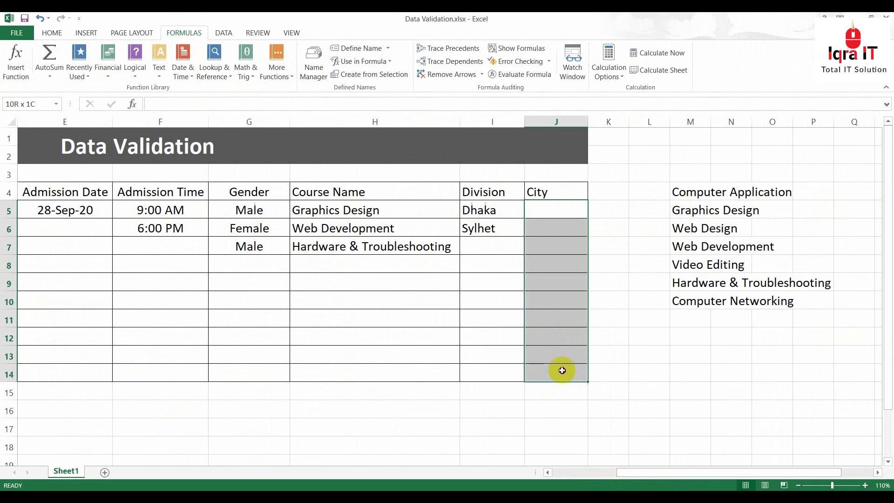
left_click(233, 32)
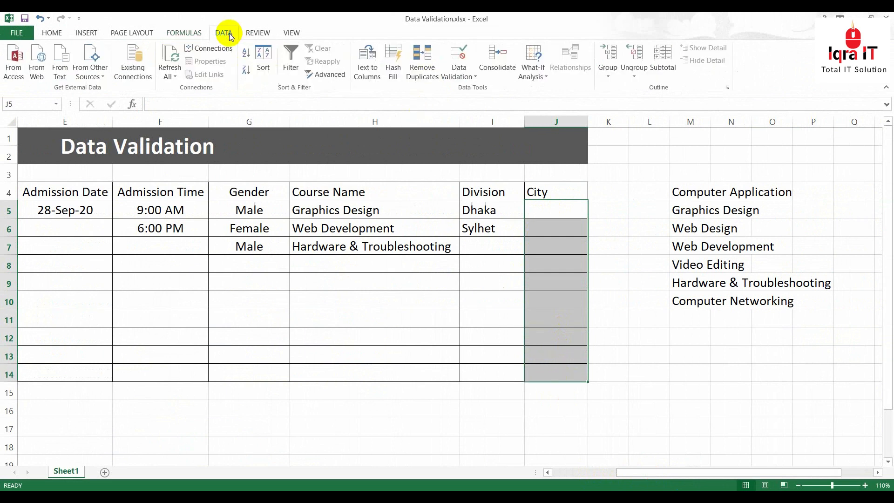
left_click(459, 70)
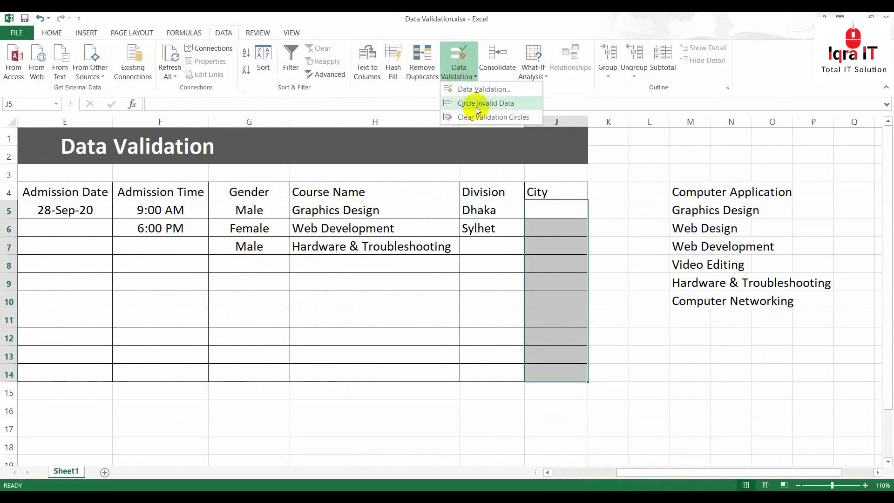
left_click(482, 89)
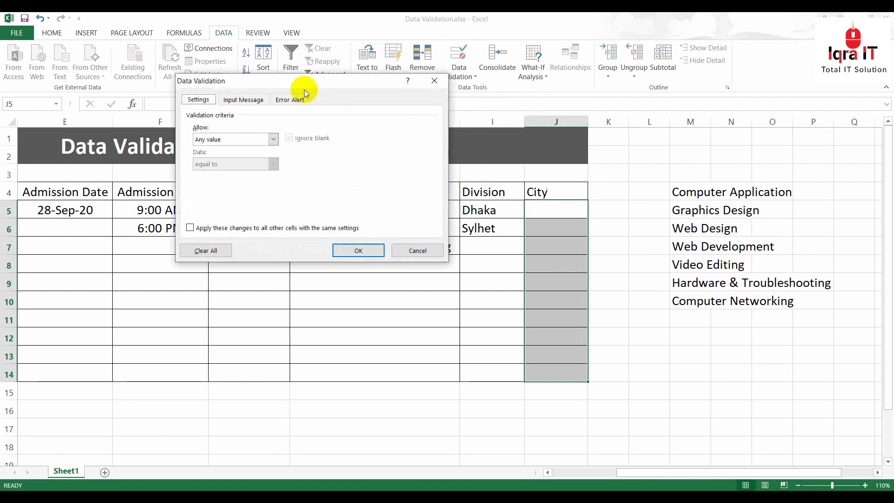
left_click(273, 139)
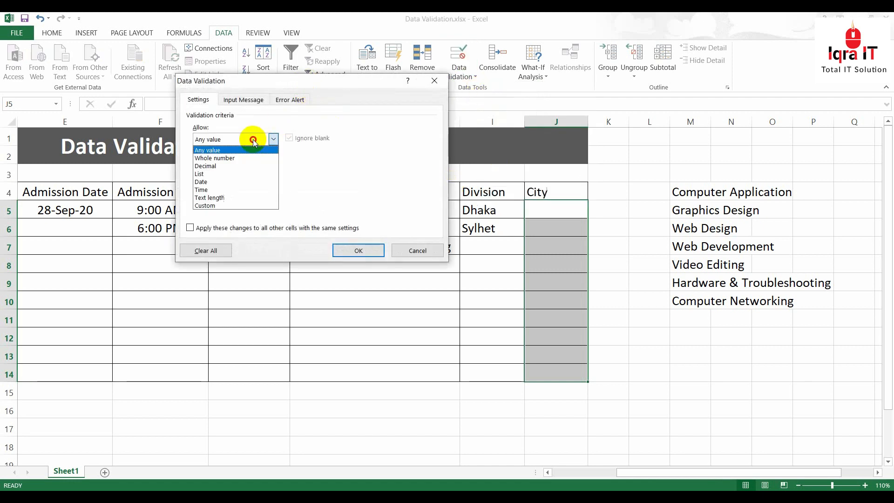
left_click(215, 174)
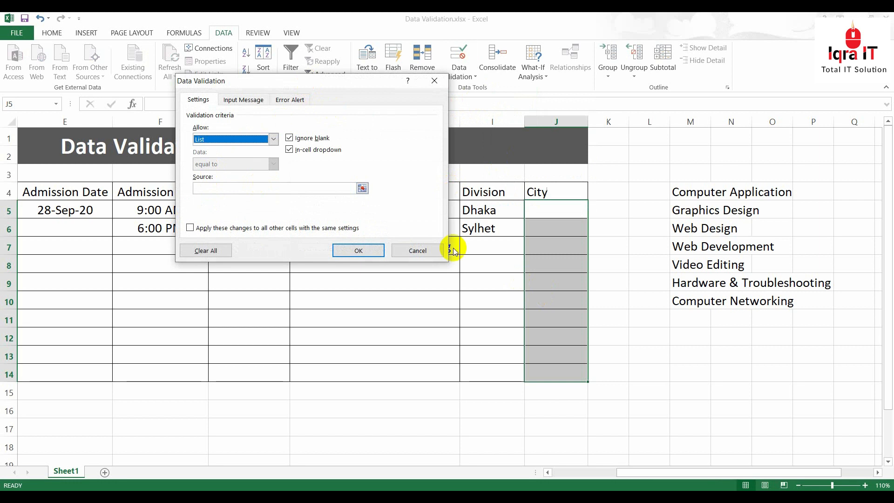
left_click(270, 189)
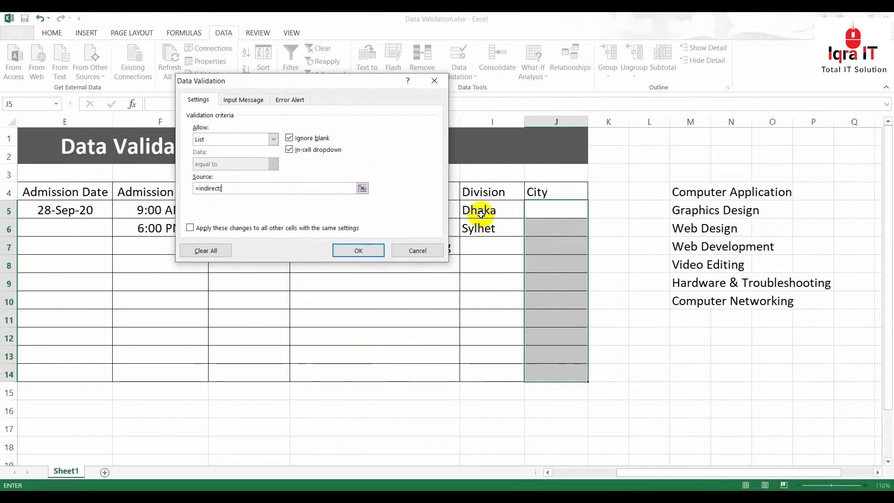
left_click(482, 213)
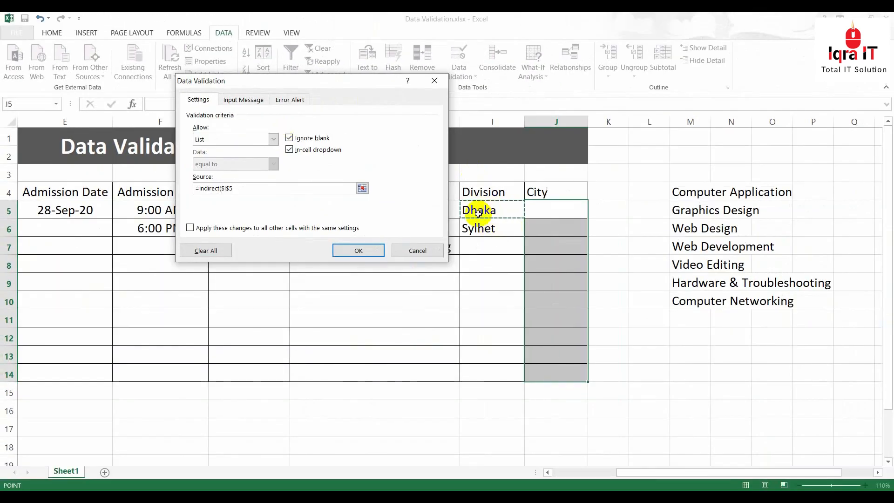
type(")")
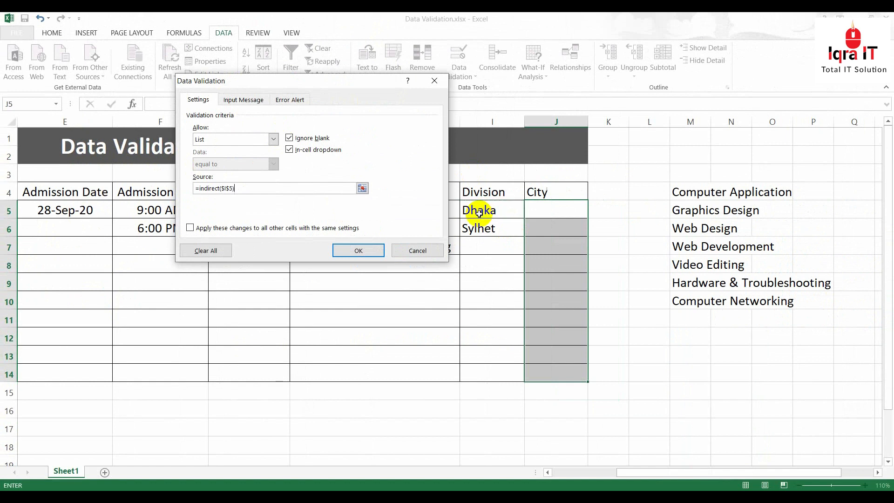
left_click(359, 251)
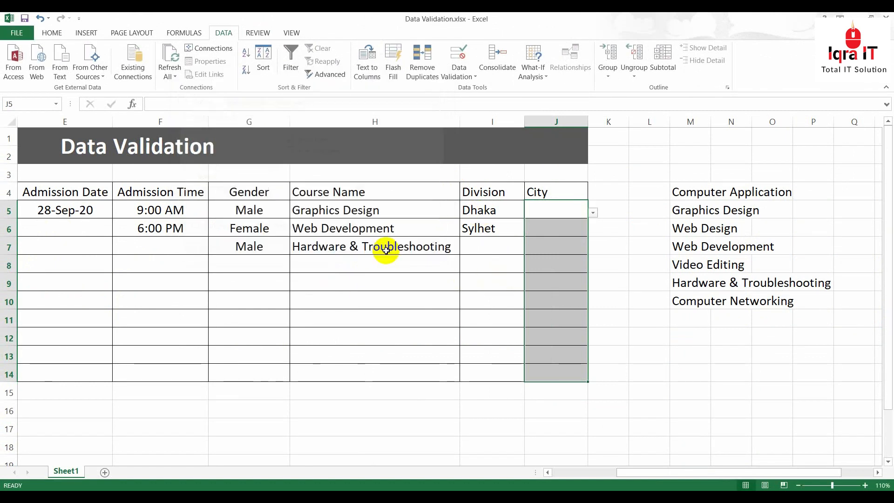
left_click(478, 208)
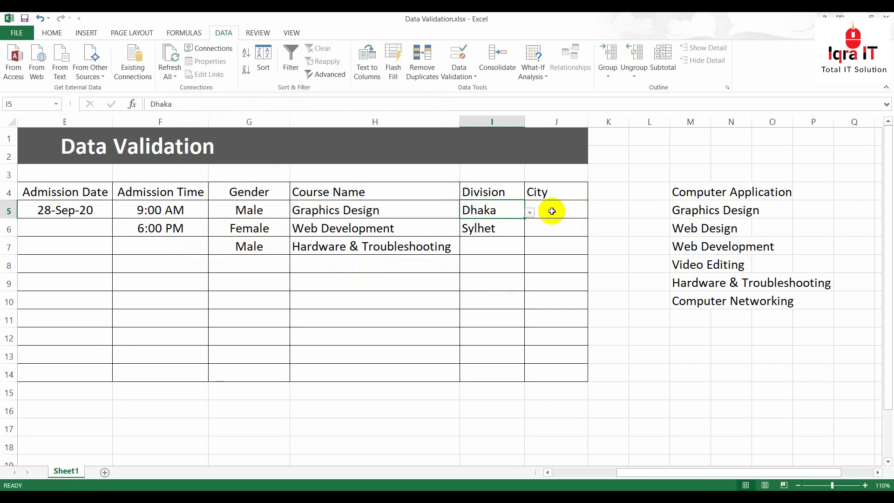
Set row 5 to Division Sylhet and City Habiganj, replacing an initial Jamalpur pick
left_click(581, 213)
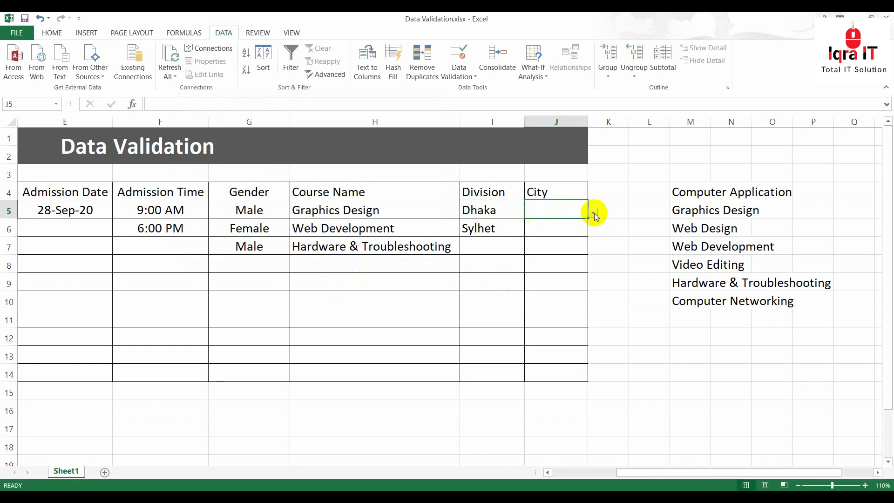
left_click(593, 213)
mouse_move(591, 236)
left_mouse_down()
mouse_move(591, 283)
mouse_move(591, 236)
left_mouse_up()
left_click(535, 258)
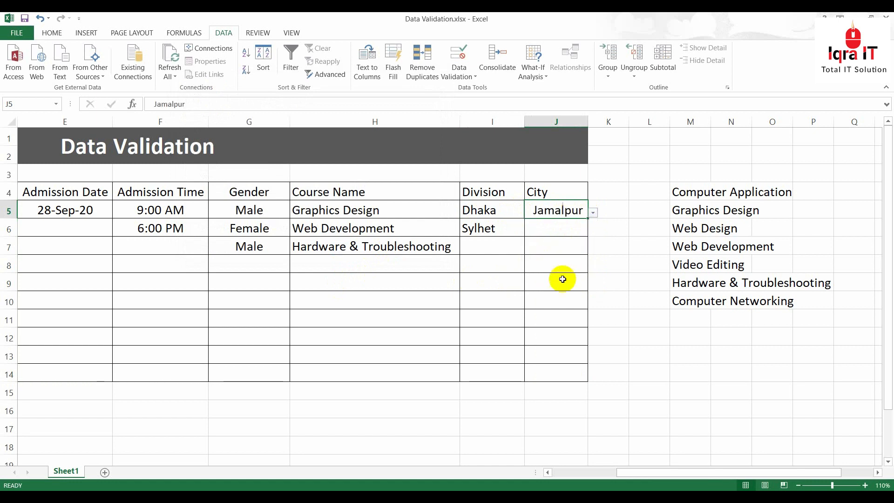
left_click(503, 209)
left_click(529, 212)
left_click(477, 230)
left_click(577, 210)
left_click(592, 212)
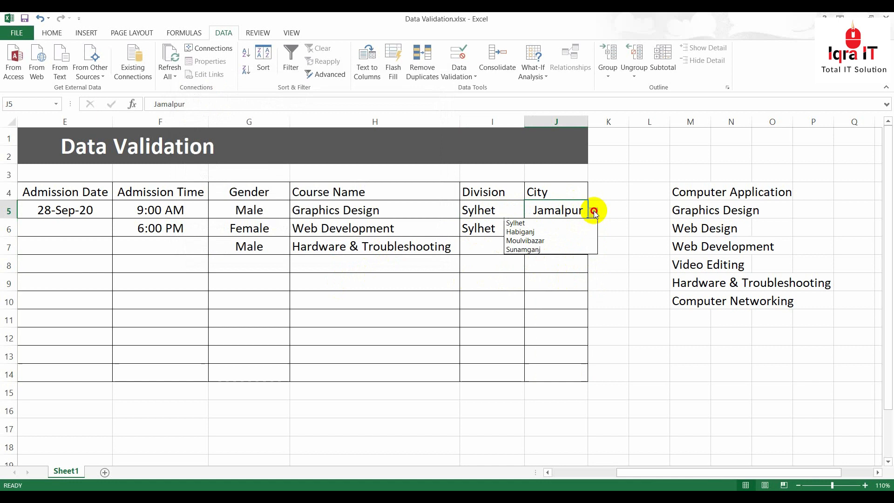
left_click(519, 231)
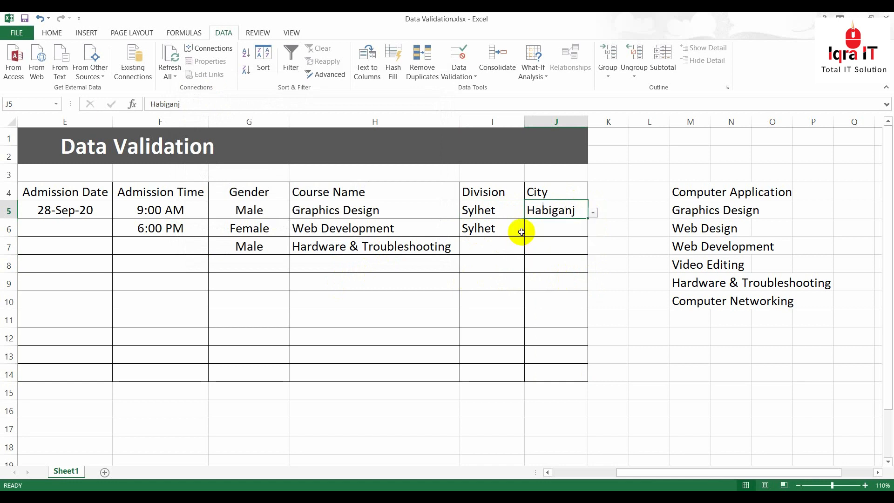
Set row 6 to Division Dhaka and City Habiganj
left_click(501, 235)
left_click(530, 230)
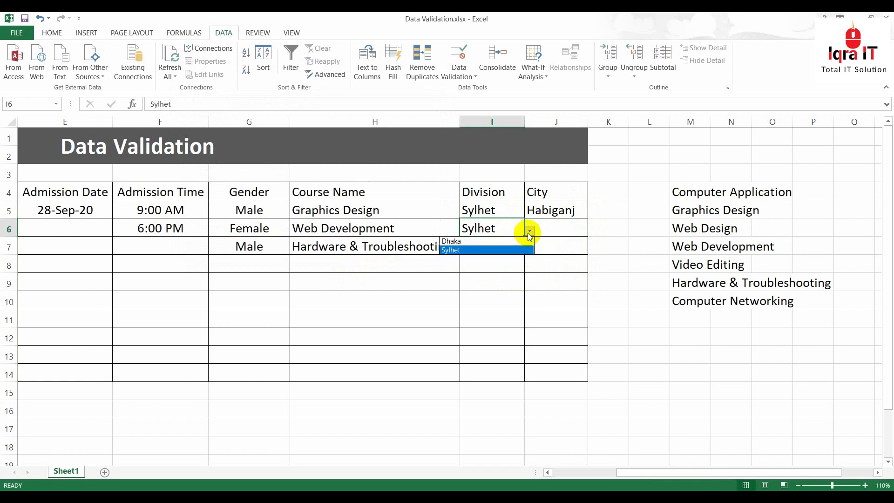
left_click(481, 242)
left_click(558, 232)
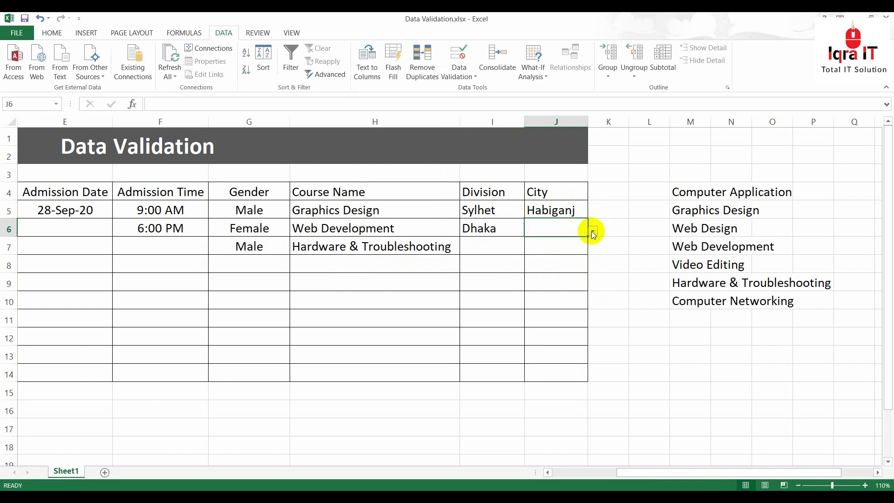
left_click(592, 231)
left_click(533, 250)
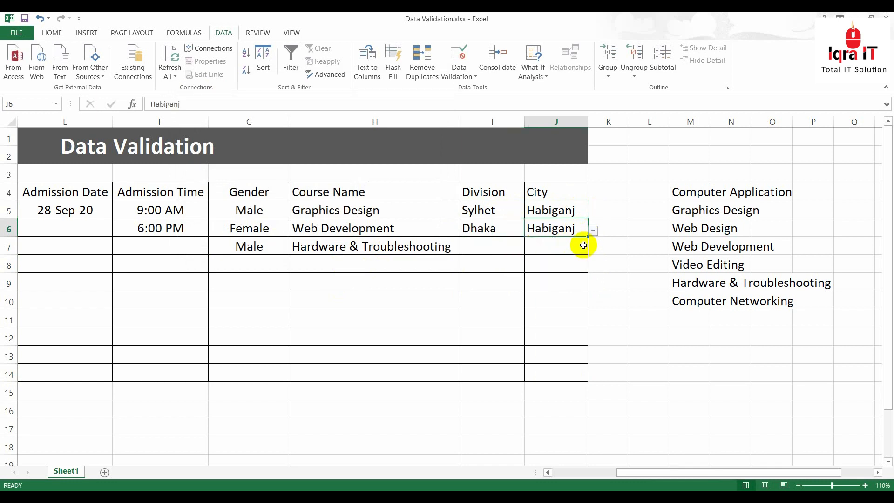
Enter 6000 in D7, cancel the rejection alert, then select Course Fee cells D5:D14
left_click_drag(665, 471, 562, 473)
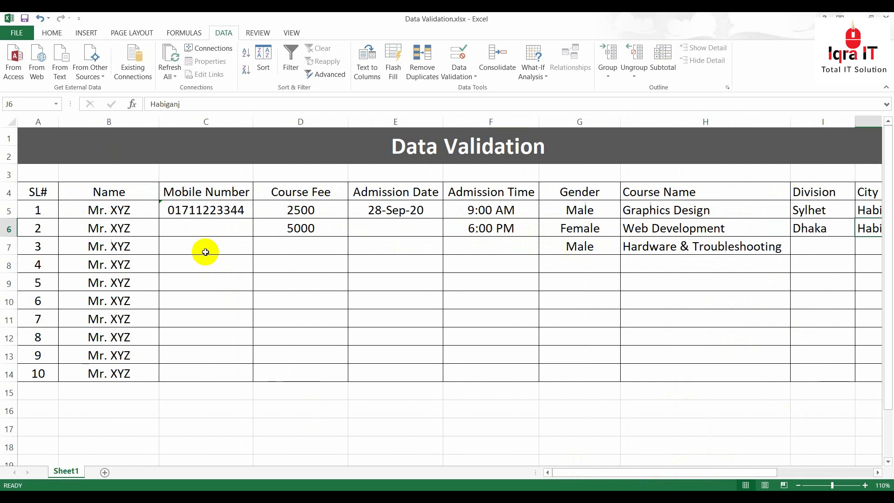
left_click(215, 224)
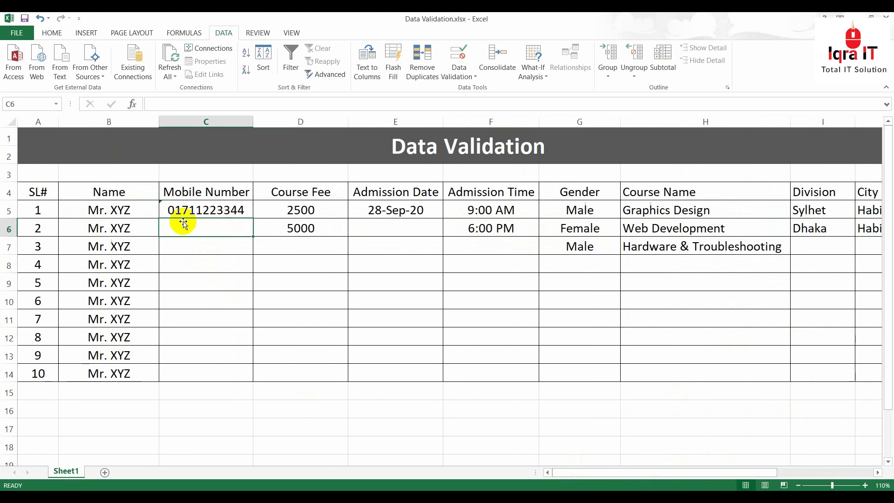
left_click(289, 245)
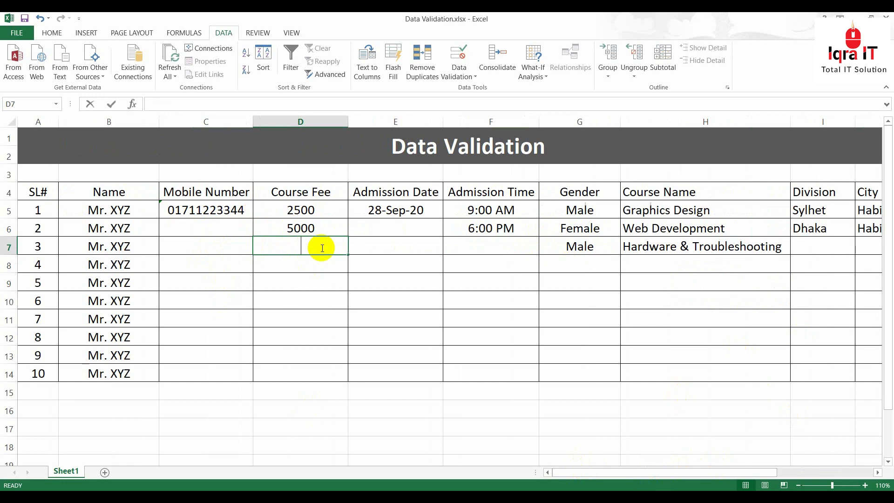
type("6000")
key("Return")
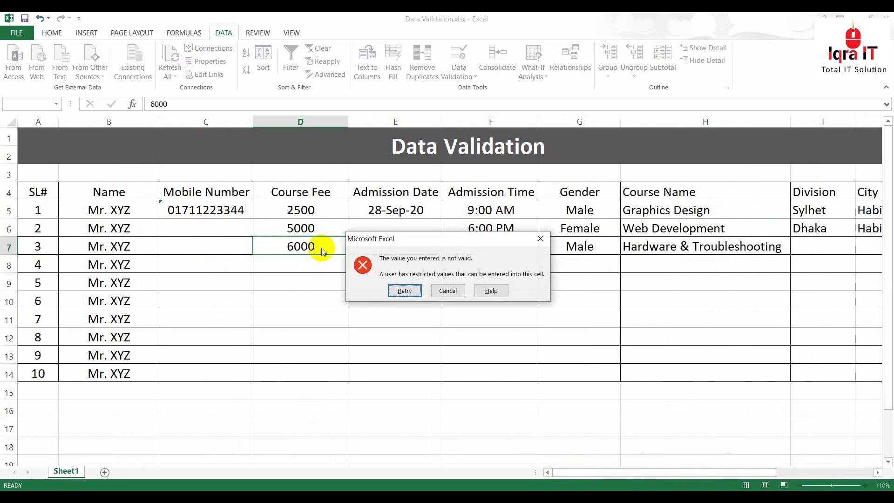
left_click(445, 290)
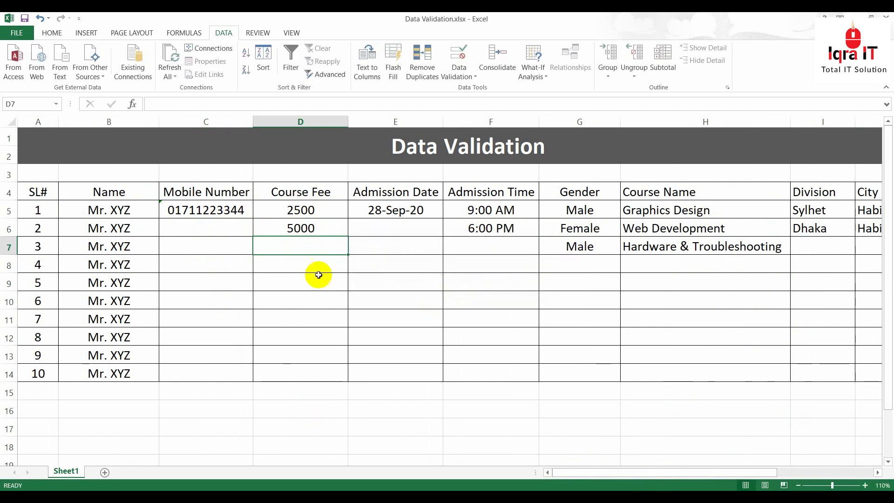
left_click_drag(286, 207, 292, 372)
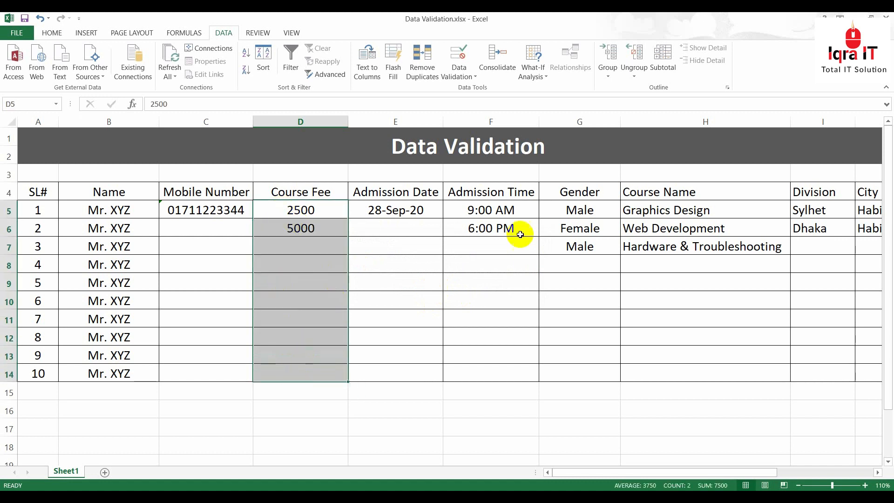
left_click_drag(316, 216, 307, 373)
Add an input message titled 'Hello' reading 'Course fee must be between 2500 to 5000'
left_click(459, 58)
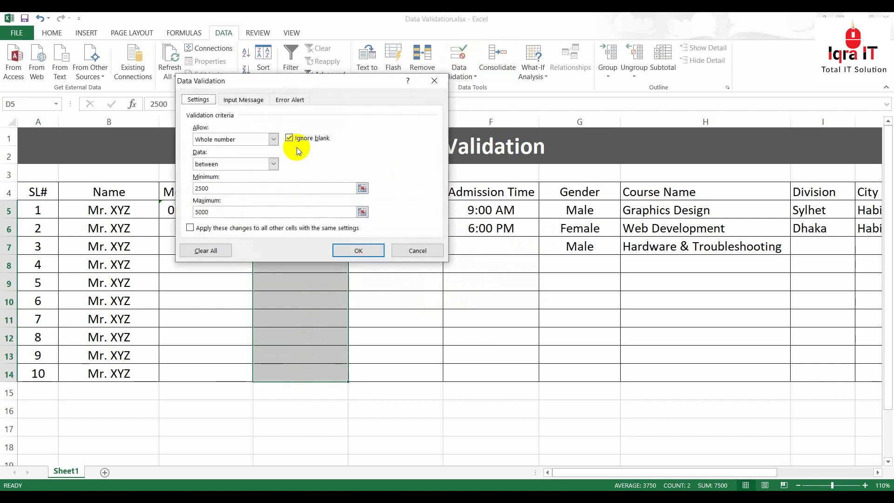
left_click_drag(316, 80, 506, 63)
left_click(433, 81)
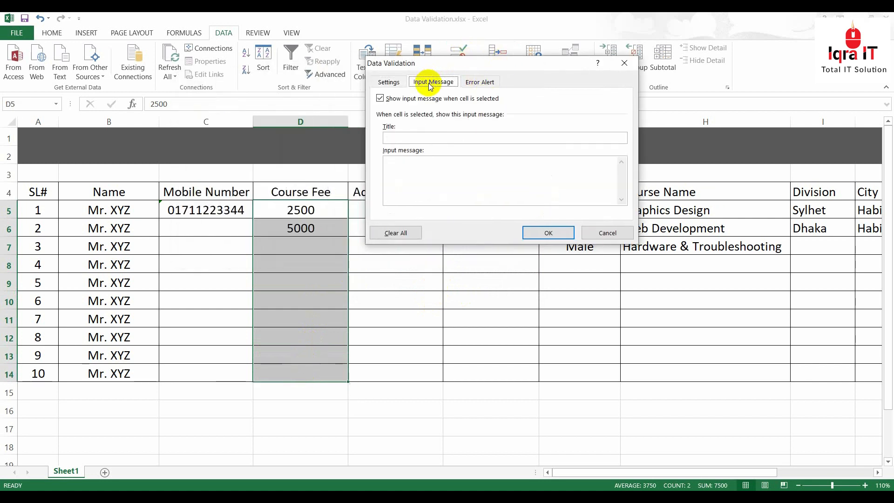
left_click(421, 139)
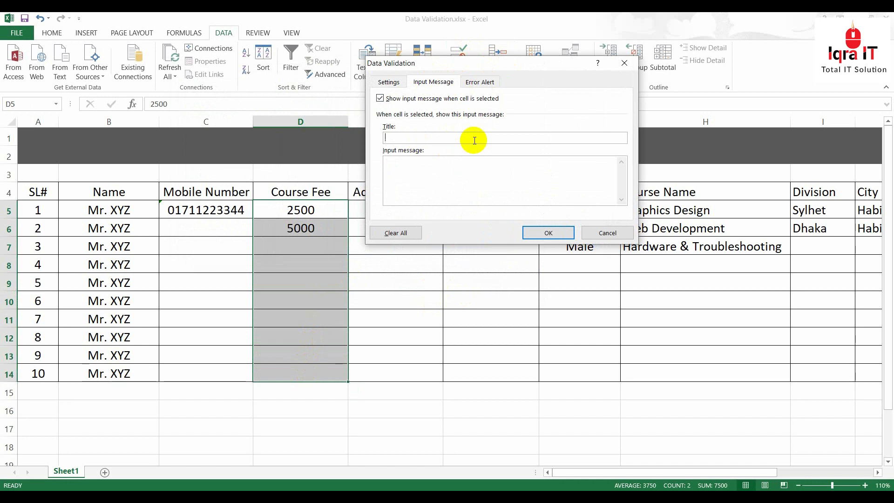
left_click(435, 170)
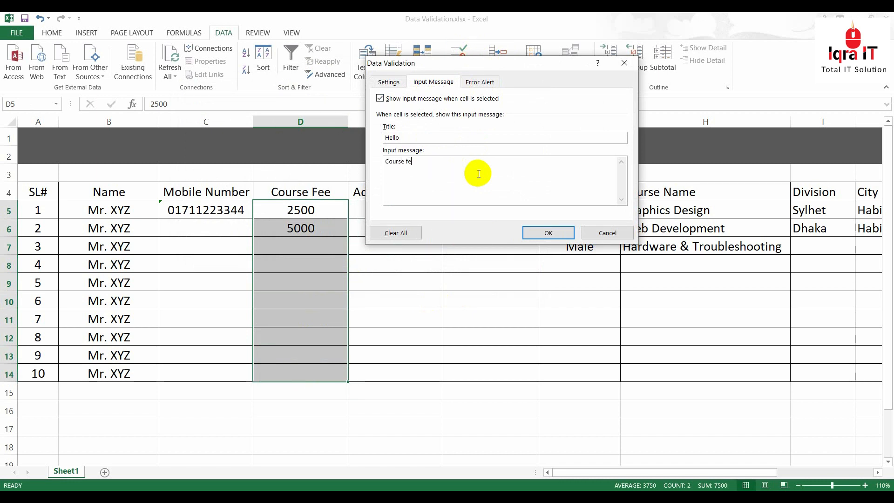
key("BackSpace")
key("BackSpace")
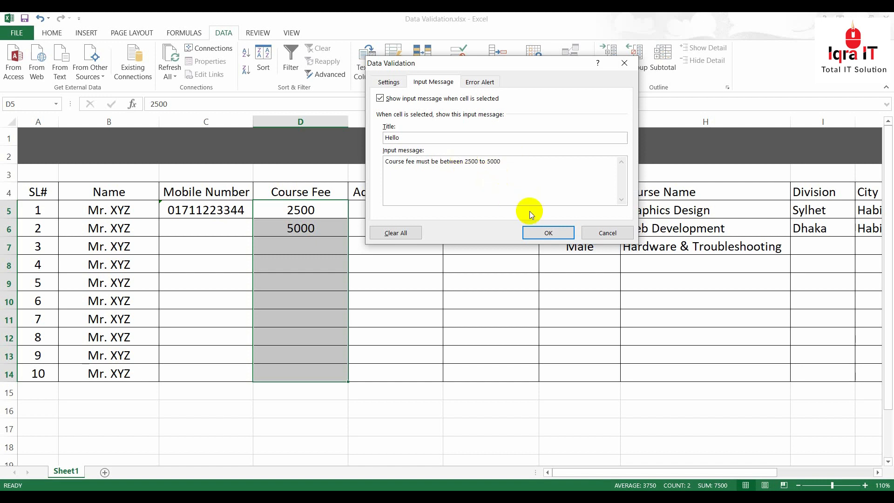
left_click(548, 233)
Preview the Hello input message on cells D7, D8 and D9, then select C5:C14
left_click(297, 260)
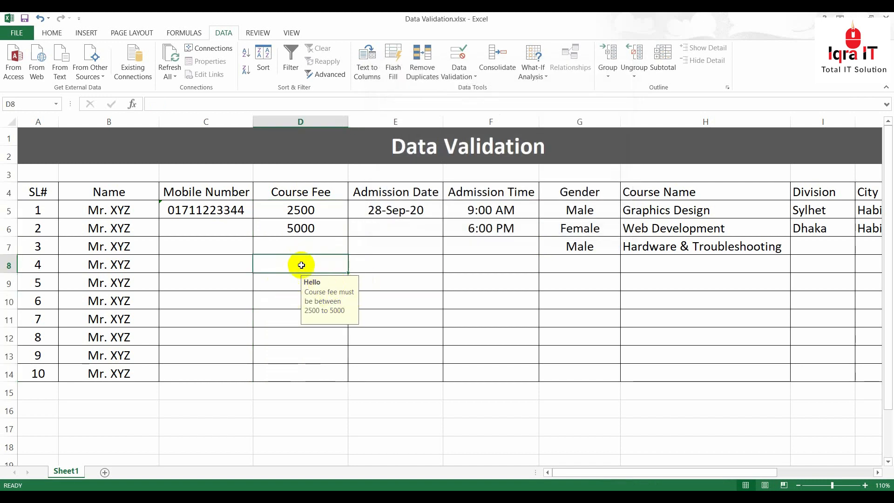
left_click(294, 278)
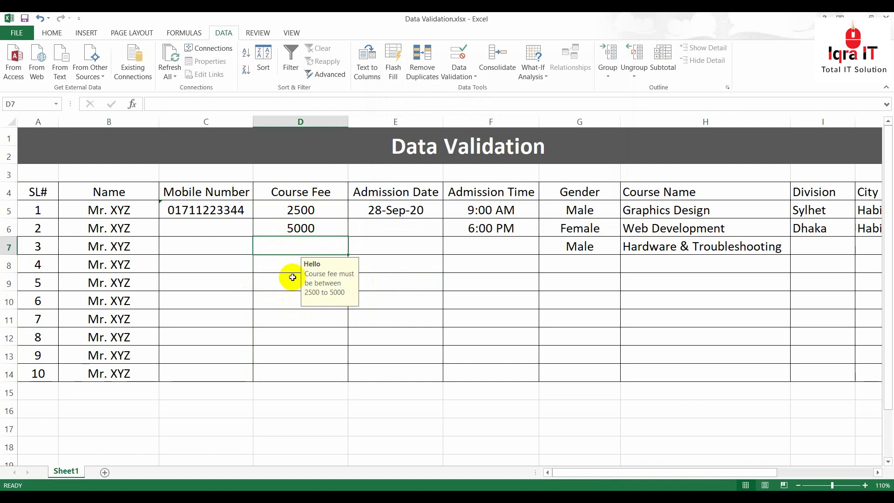
left_click(297, 264)
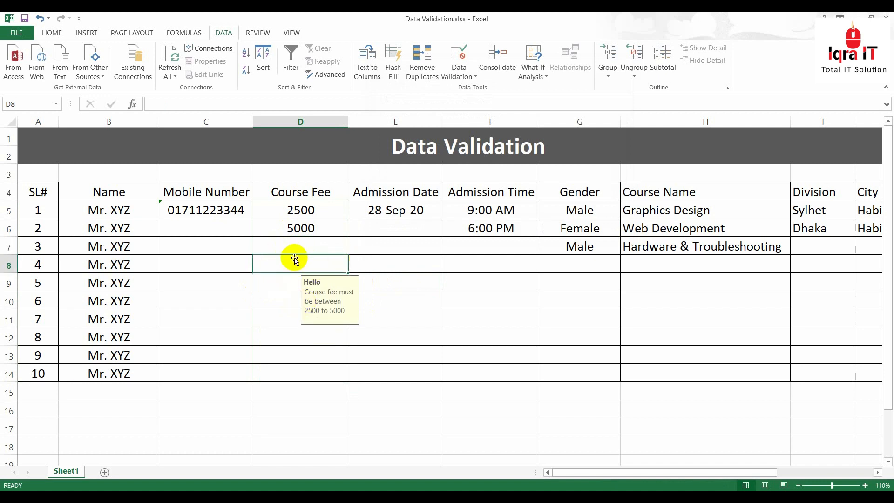
left_click(299, 280)
left_click(302, 251)
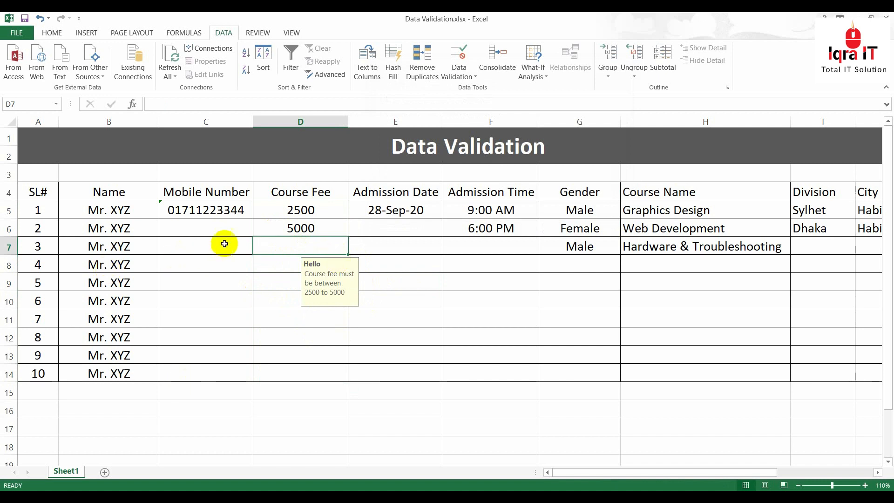
left_click_drag(192, 209, 193, 371)
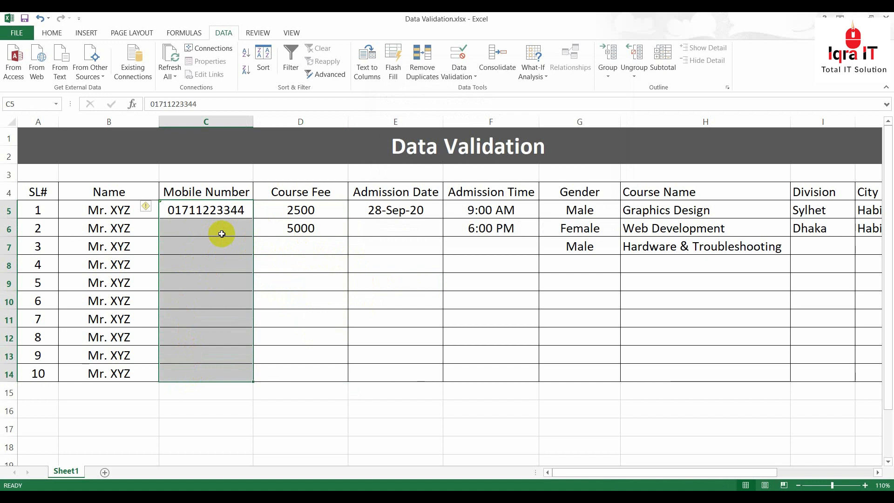
Select the Mobile Number cells C5:C14
left_click(181, 262)
left_click_drag(223, 209, 223, 375)
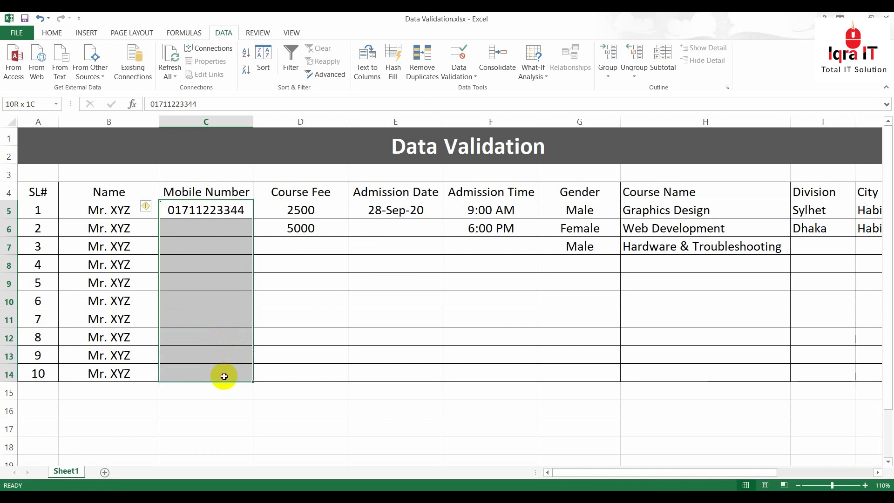
left_click(216, 269)
left_click_drag(199, 206, 199, 369)
Give C5:C14 a Stop alert titled 'You entered wrong value' saying 'Mobile number must be 11 digit'
left_click(459, 74)
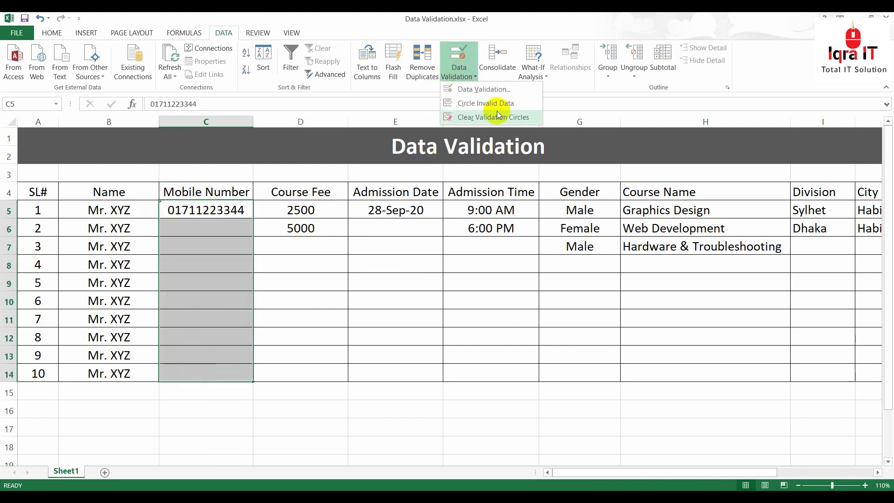
left_click(486, 89)
left_click(478, 82)
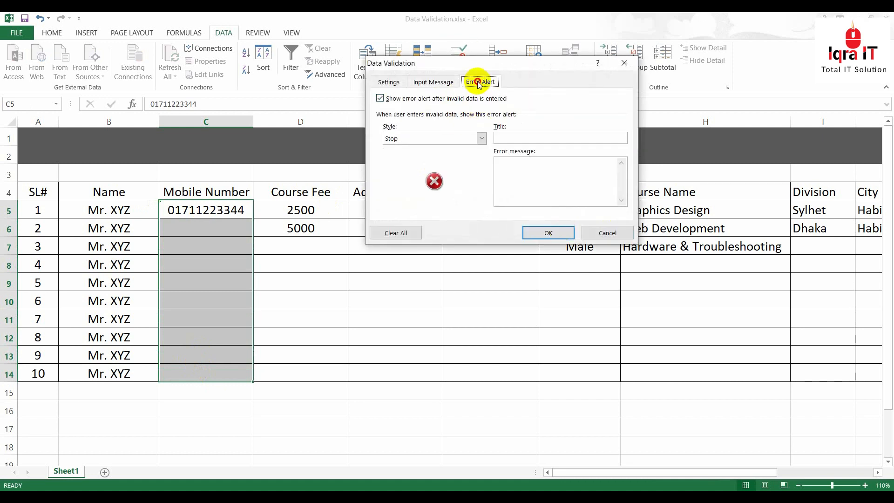
left_click_drag(509, 64, 600, 113)
left_click(573, 187)
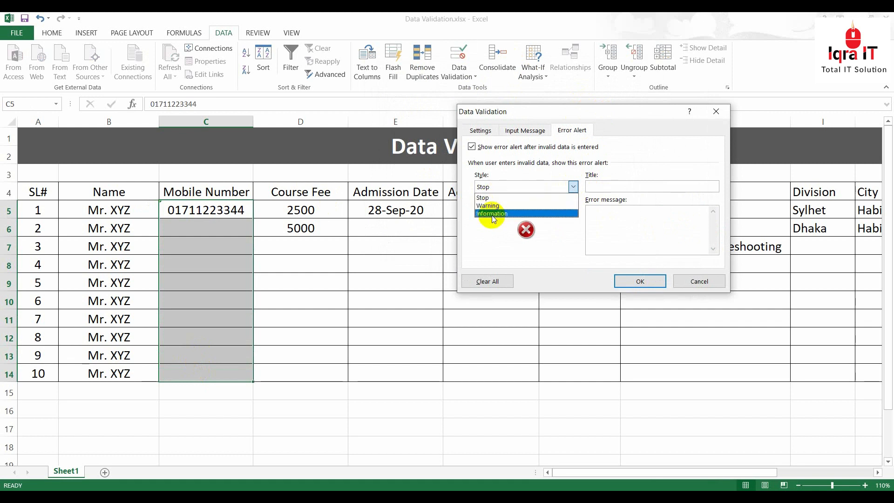
left_click(494, 197)
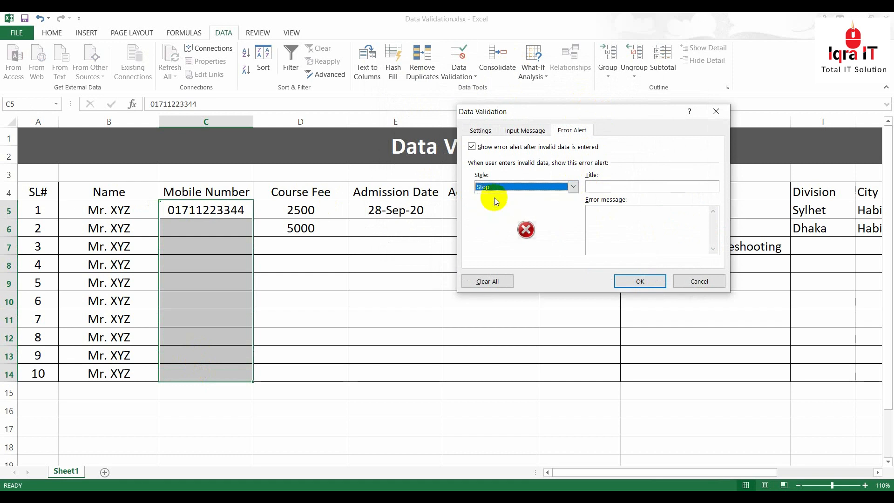
left_click(617, 184)
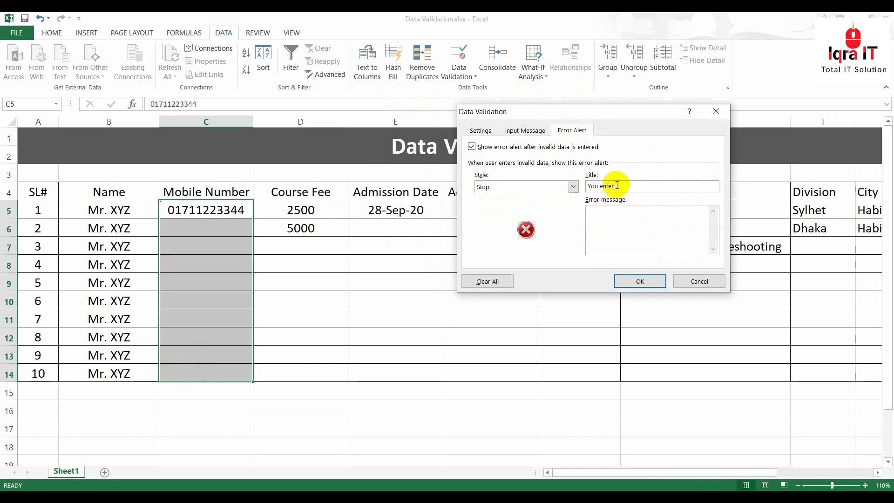
type("You entered wrong value")
left_click(637, 230)
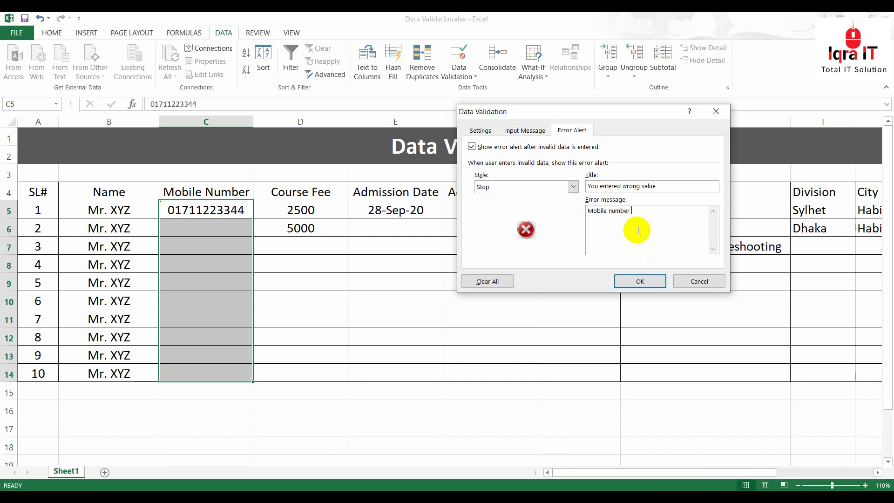
type("Mobile number must be")
left_click(640, 281)
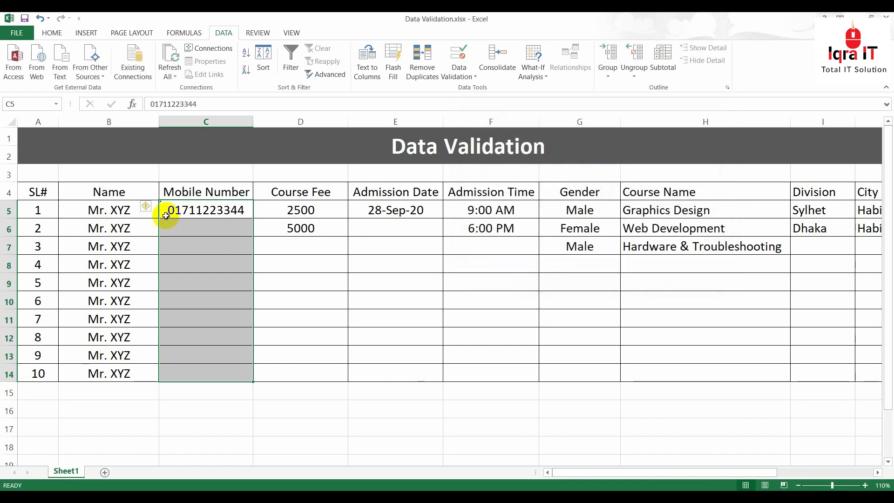
left_click(195, 228)
type("565655656565656")
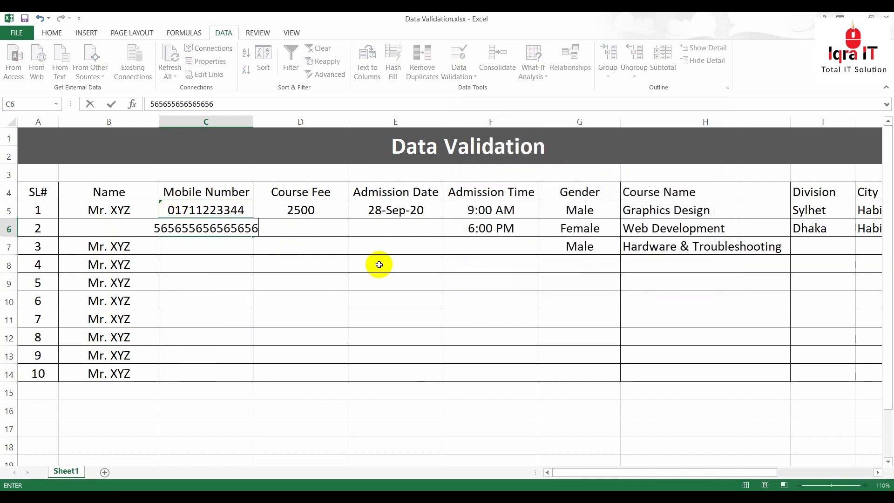
key("Return")
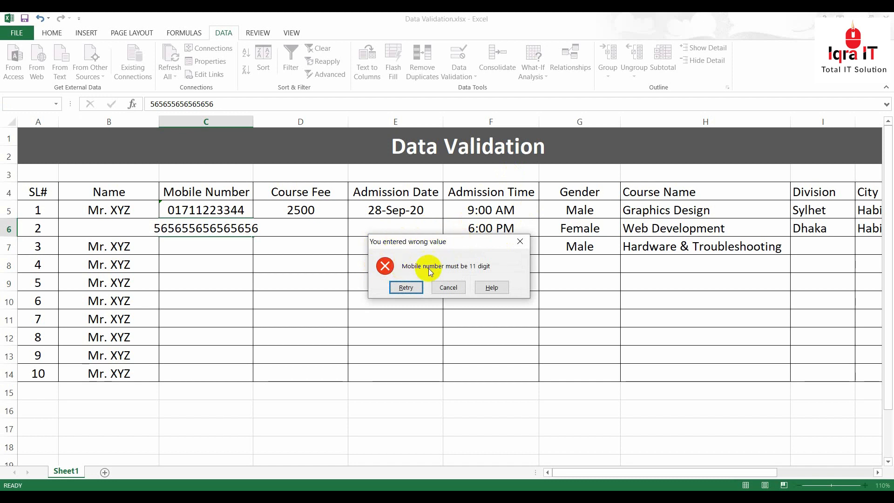
left_click(447, 287)
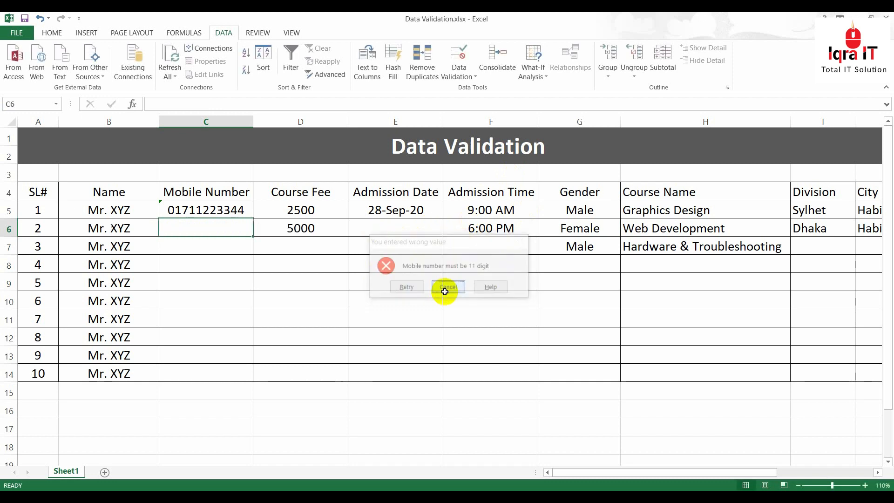
left_click(235, 266)
left_click_drag(212, 209, 214, 374)
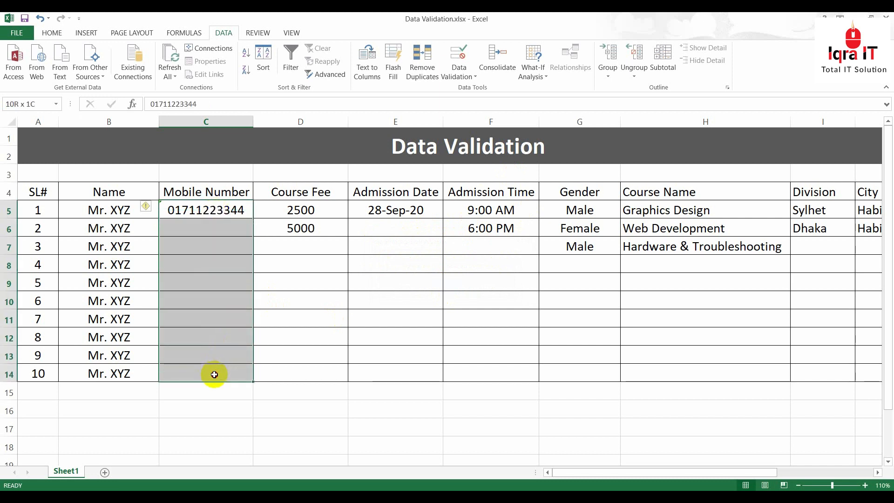
Replace the Mobile Number error alert title with the Bengali 'আপনি ভুল তথ্য দিয়েছেন'
left_click(472, 77)
left_click(484, 89)
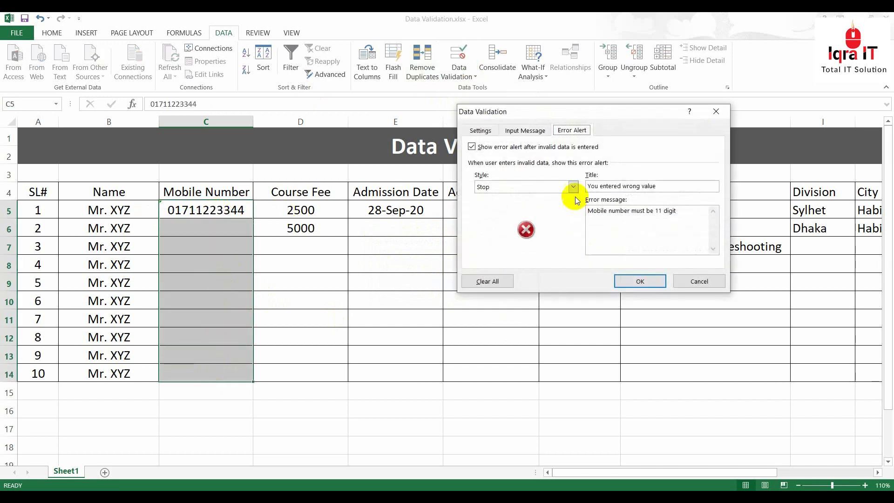
left_click_drag(670, 186, 589, 186)
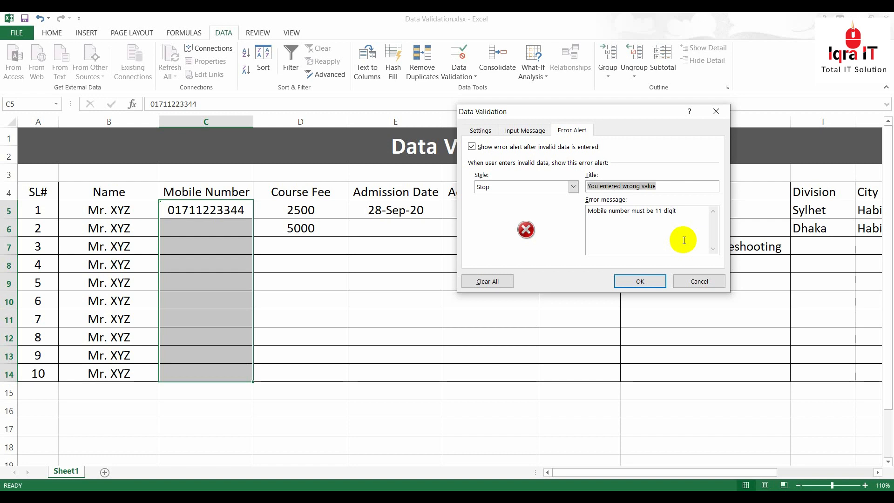
type("অ")
type("পনি ")
type("ভুল তথ")
key("BackSpace")
type("তথ্য দিয়েছেন")
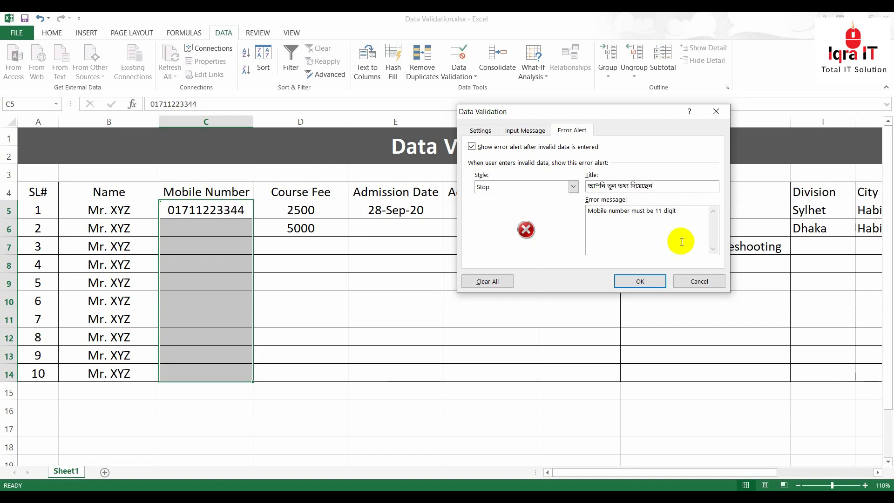
Replace the error message with the Bengali 'নাম্বার ১১ ডিজিটের হতে হবে।' and confirm
left_click_drag(687, 211, 565, 216)
left_click_drag(683, 210, 577, 210)
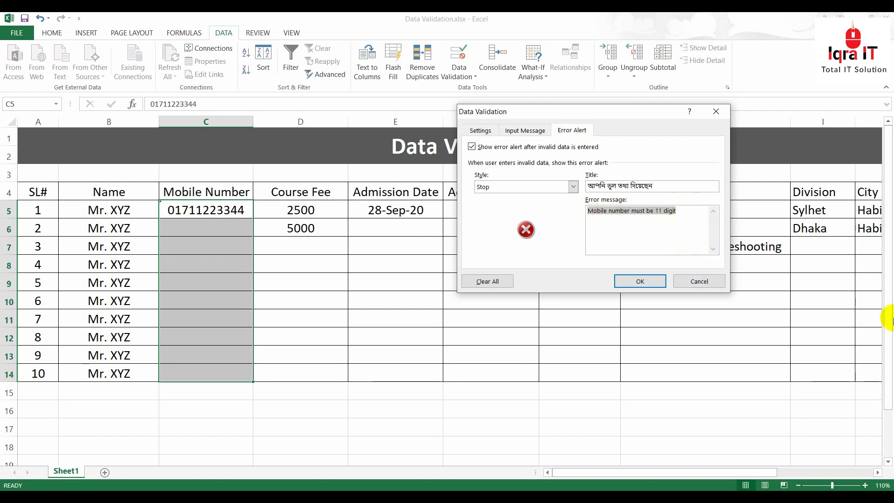
type("নাম্বার অবশ")
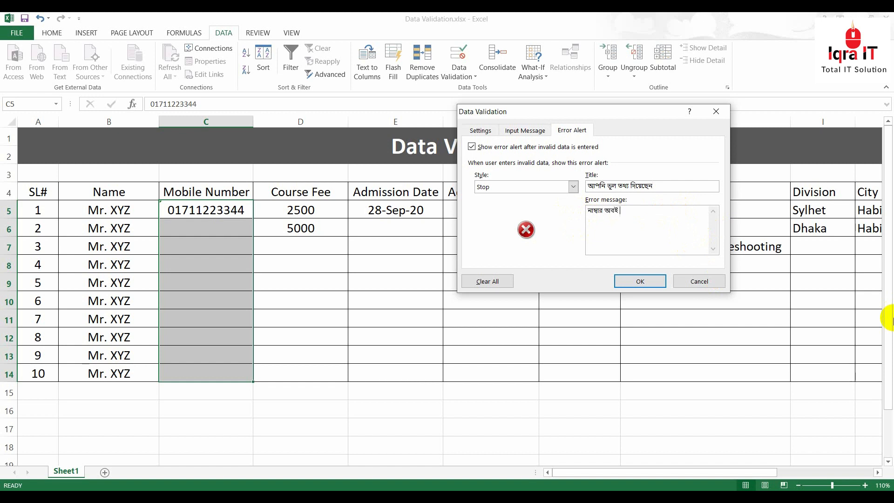
type("্যই")
key("BackSpace")
key("BackSpace")
type("১১ ডিজিটের হতে হবে।")
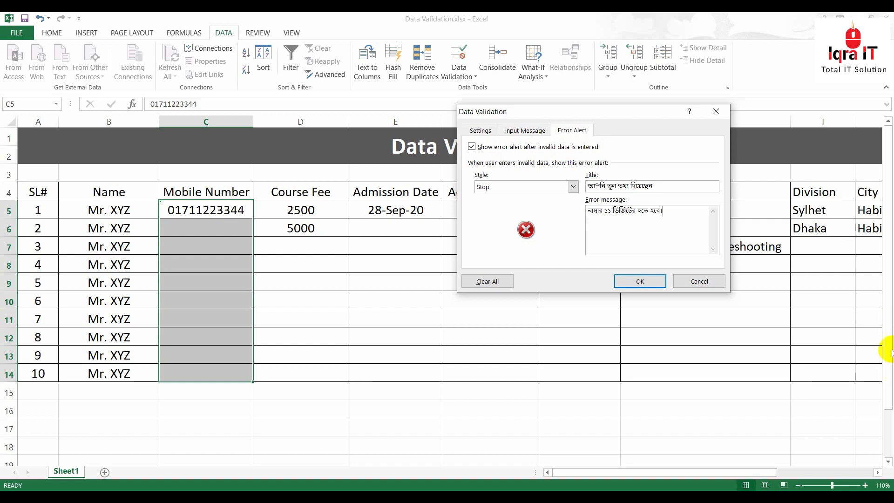
left_click(651, 286)
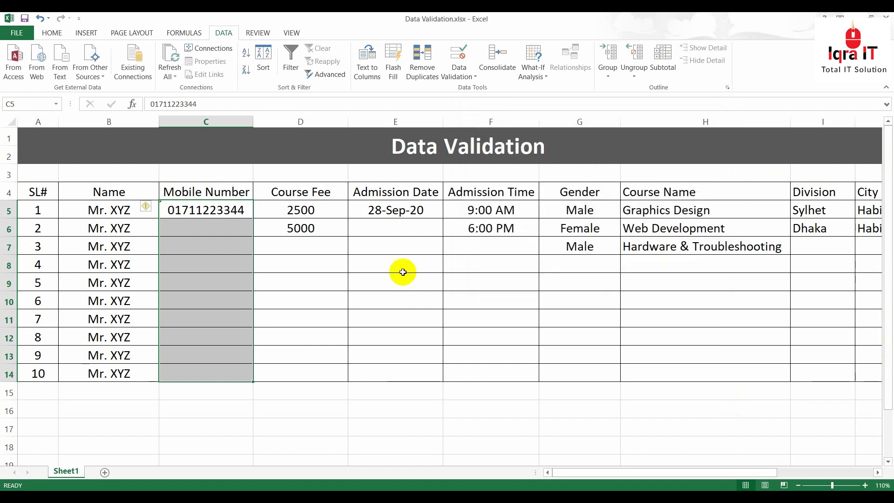
left_click(224, 228)
key("alt")
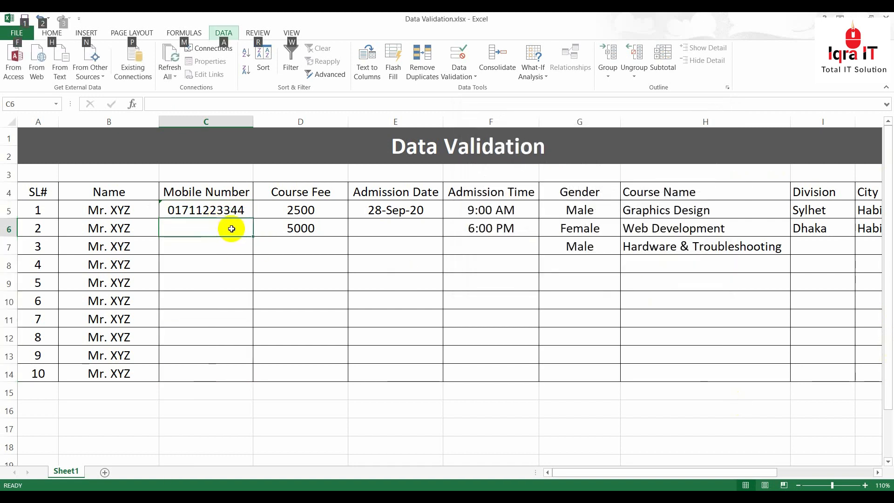
left_click(225, 227)
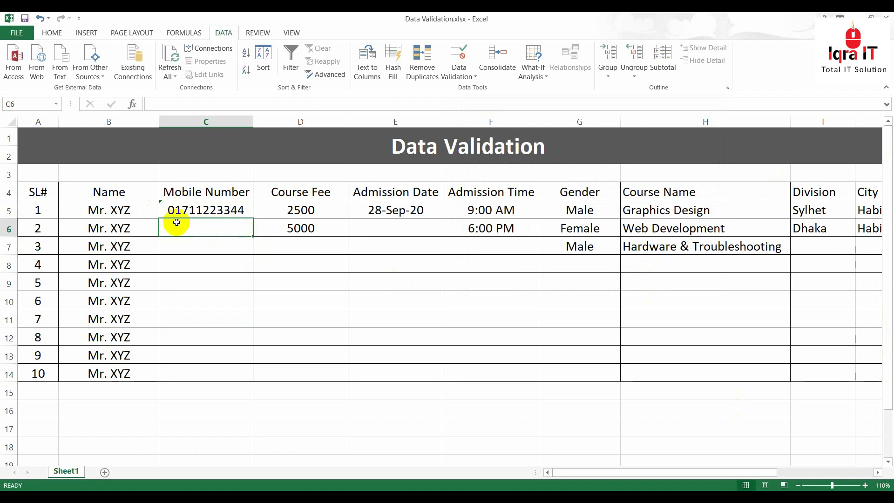
type("55555555")
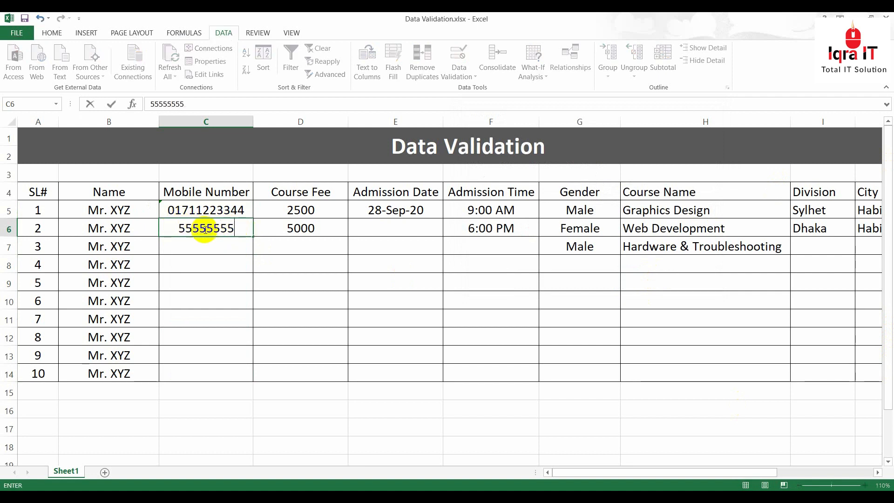
key("Return")
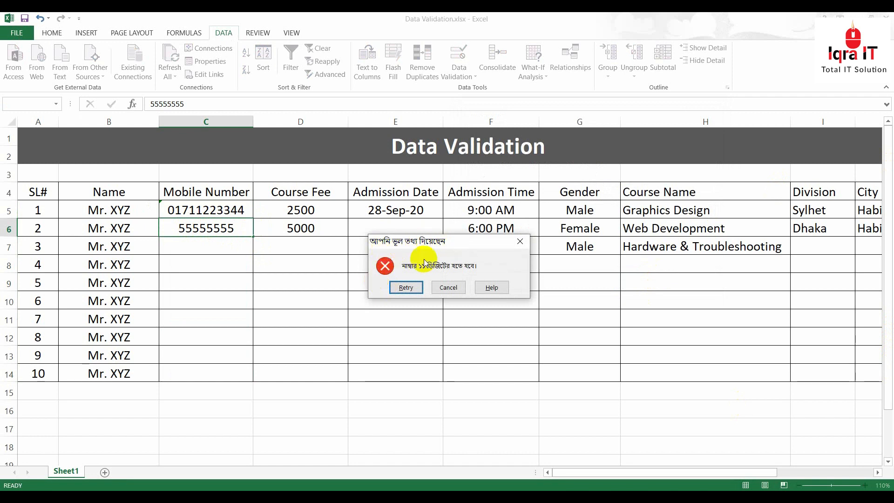
left_click(454, 289)
left_click(247, 275)
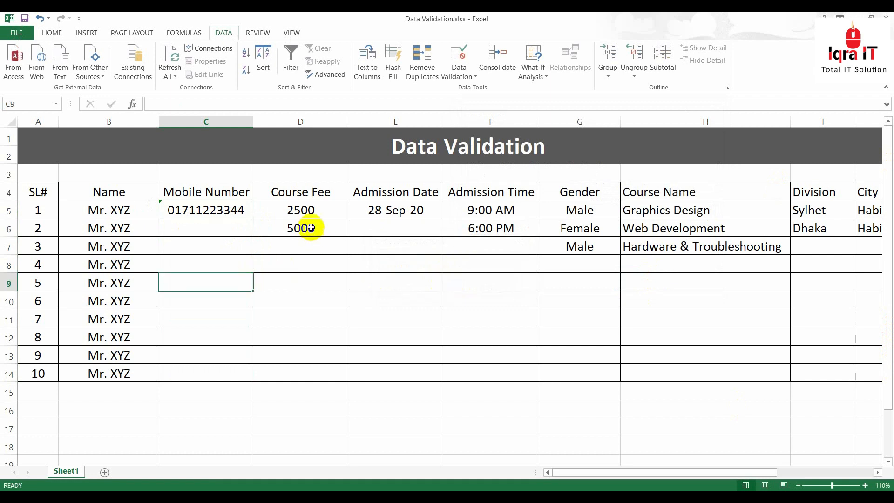
left_click(466, 74)
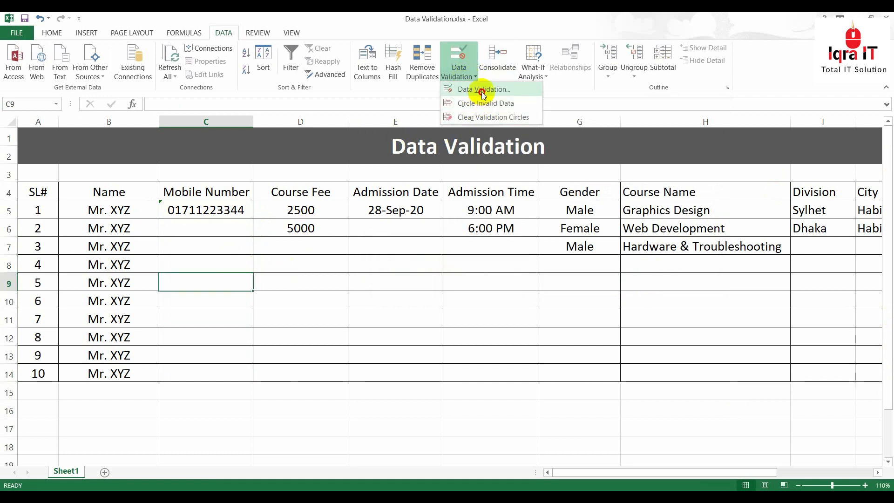
left_click(474, 89)
left_click(517, 131)
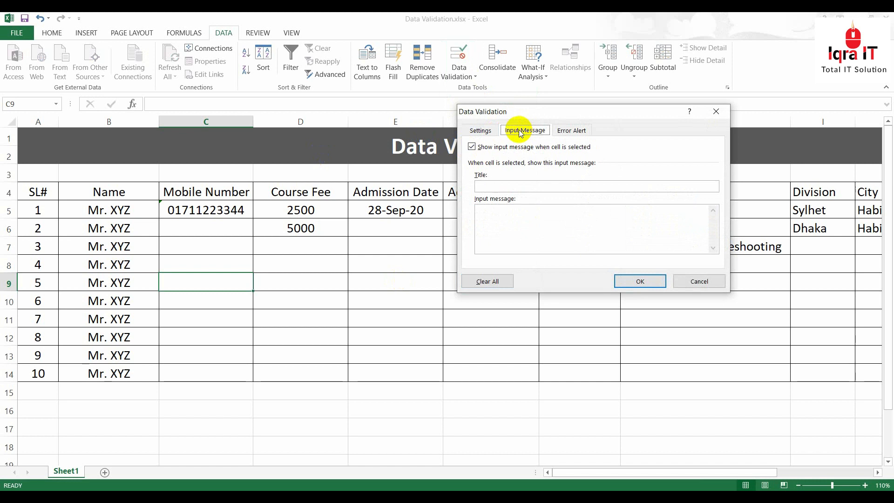
left_click(575, 130)
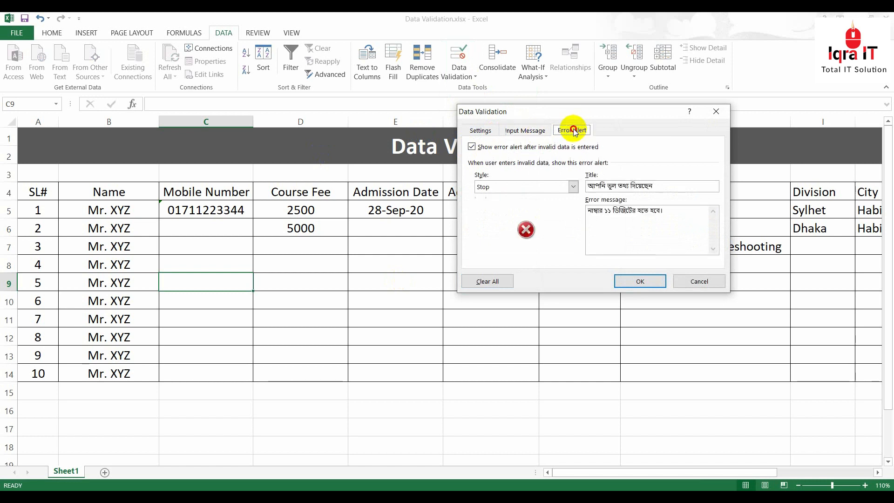
left_click(698, 281)
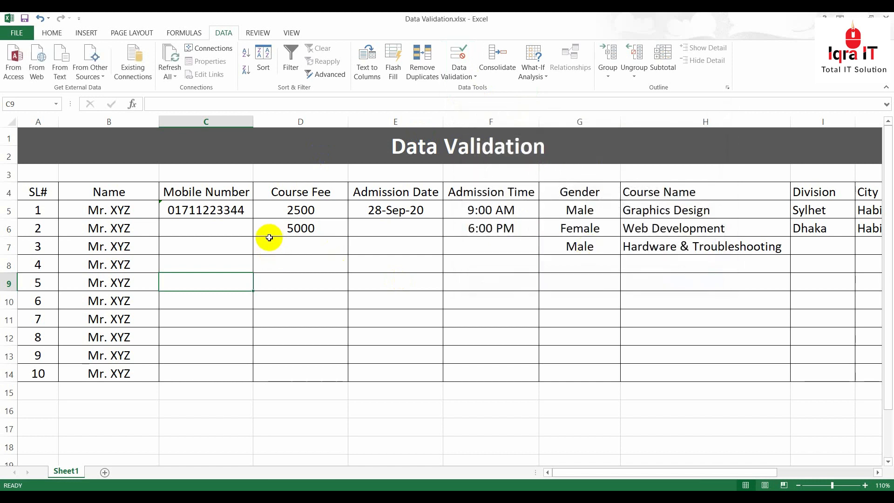
Set Course Fee cells D5:D14 to allow any value and clear all their validation settings
left_click(295, 277)
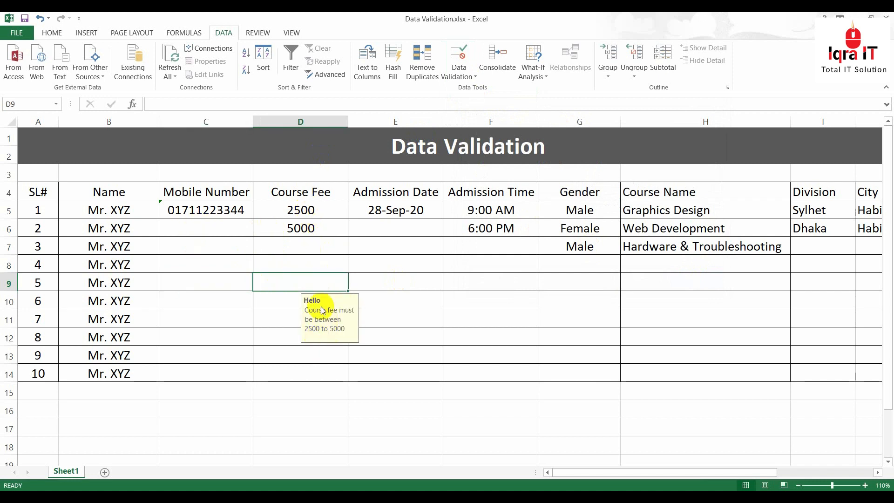
left_click(320, 208)
left_click_drag(298, 208, 309, 373)
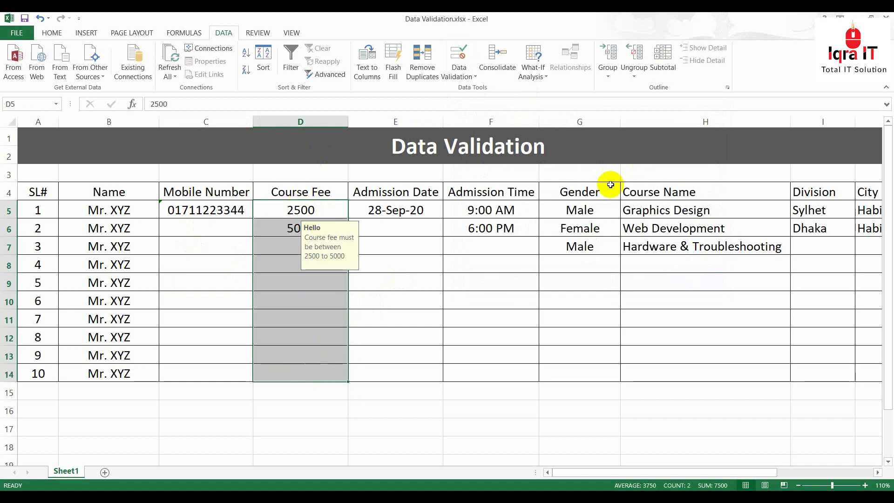
left_click(458, 61)
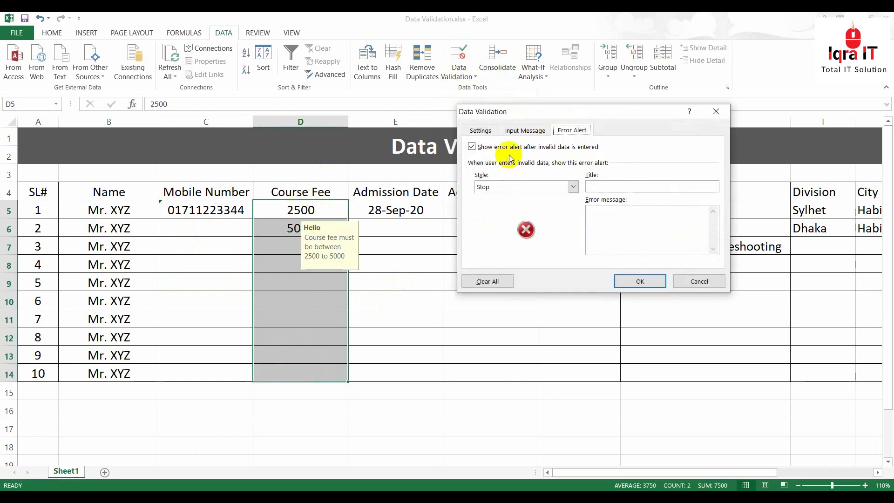
left_click(487, 131)
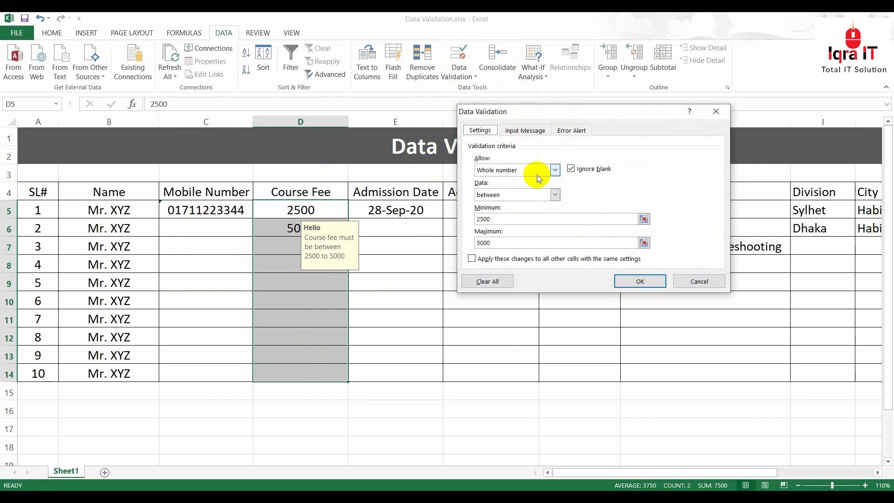
left_click(554, 169)
left_click(501, 178)
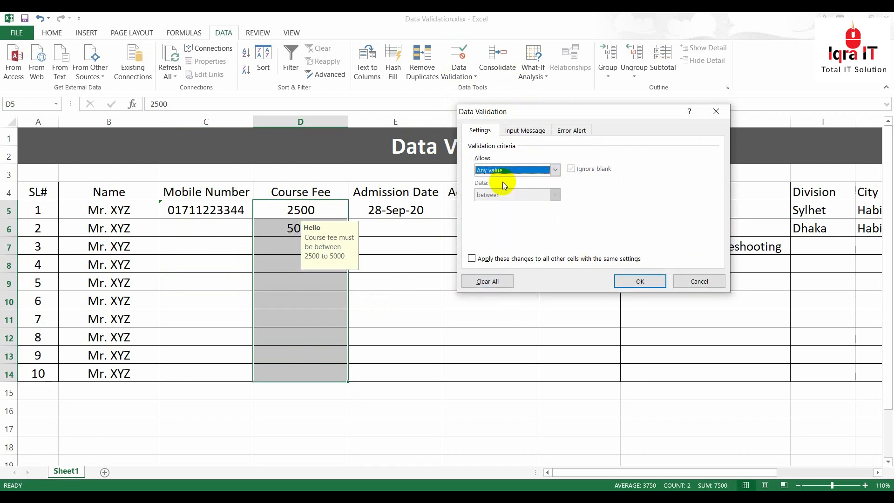
left_click(521, 130)
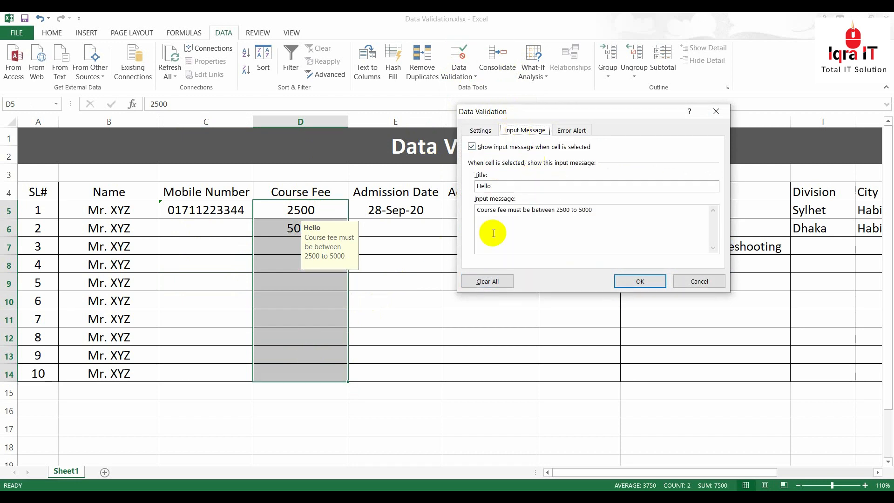
left_click(486, 282)
left_click(572, 130)
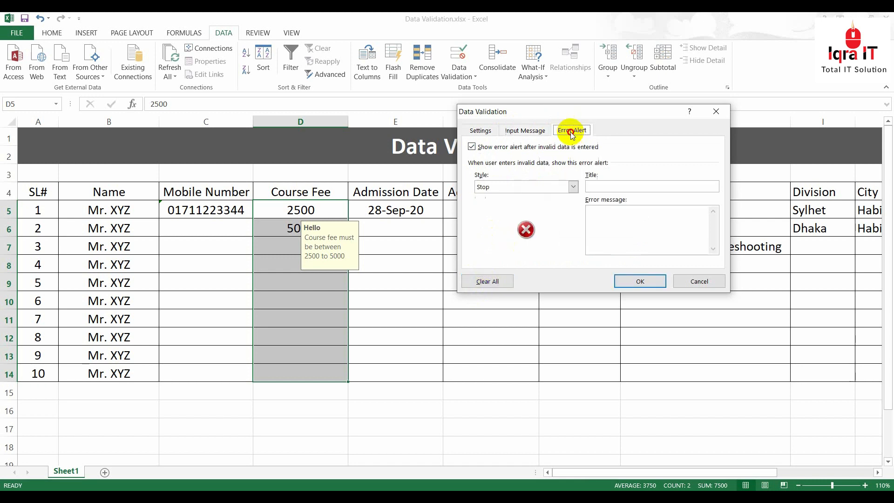
left_click(488, 281)
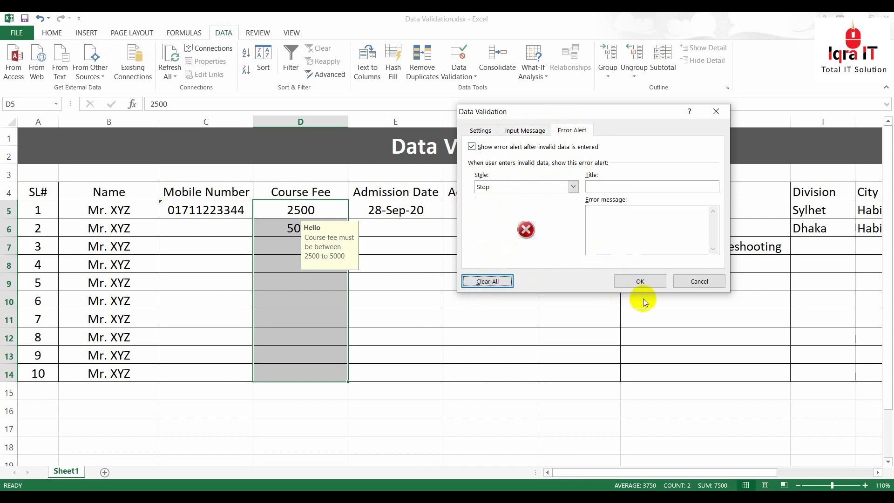
left_click(642, 281)
Enter 5565656 in D8
left_click(311, 259)
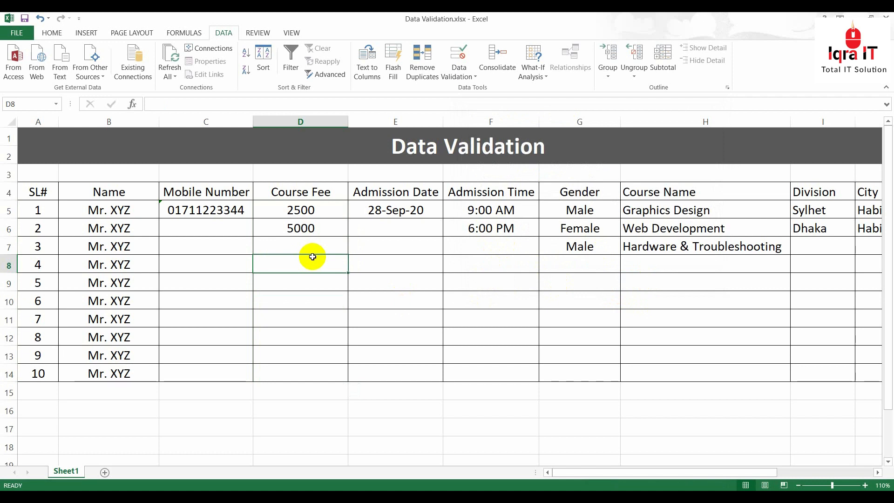
type("5565656")
key("Return")
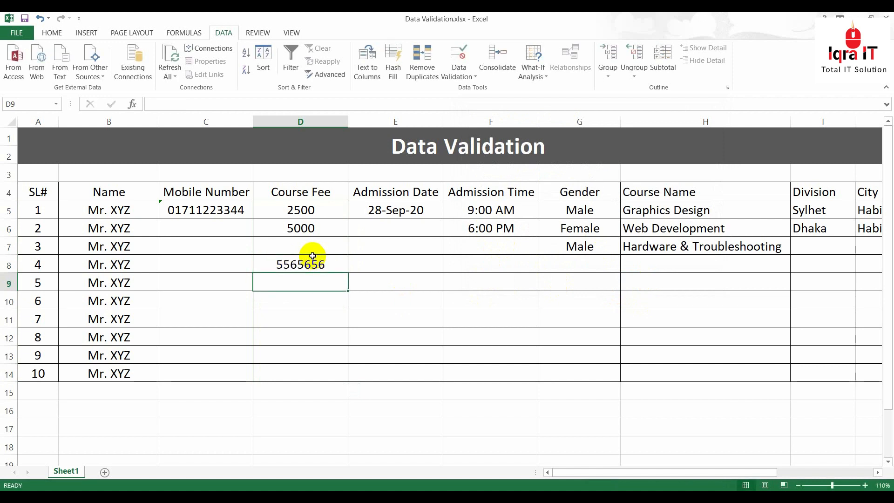
Clear all validation rules, input message and error alert from Mobile Number cells C5:C14
left_click_drag(217, 209, 221, 369)
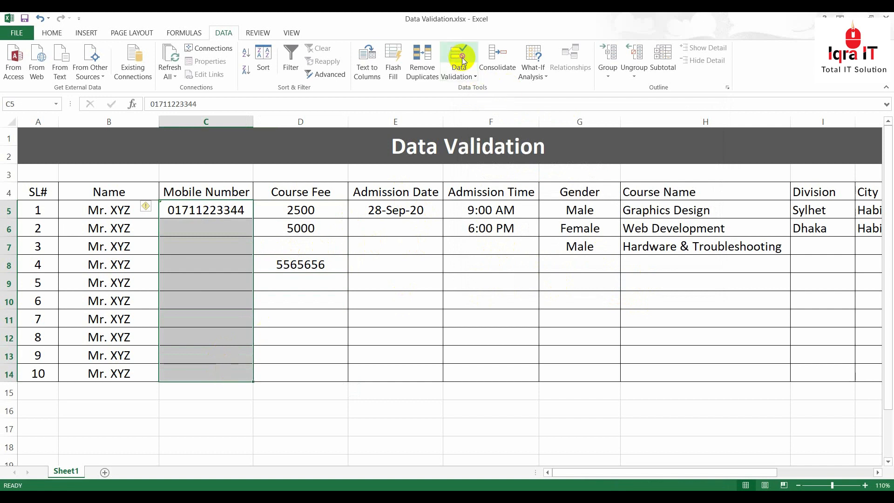
left_click(460, 65)
left_click(479, 130)
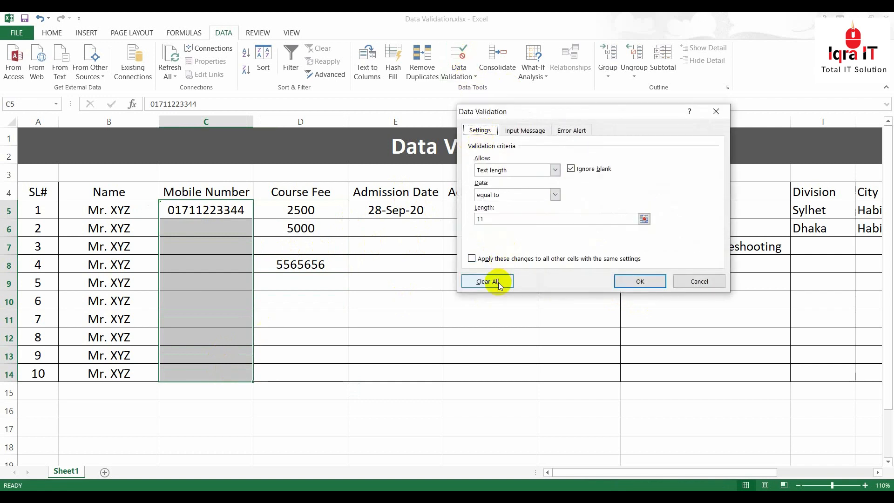
left_click(497, 282)
left_click(521, 132)
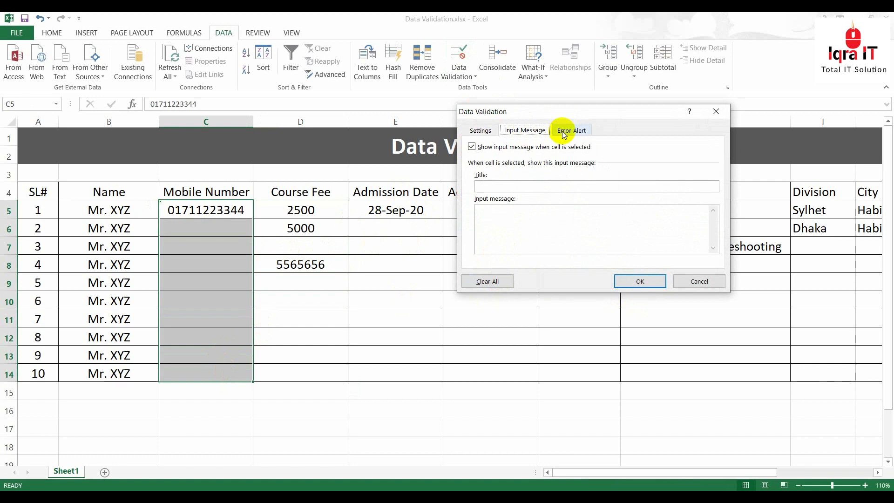
left_click(562, 130)
left_click(629, 281)
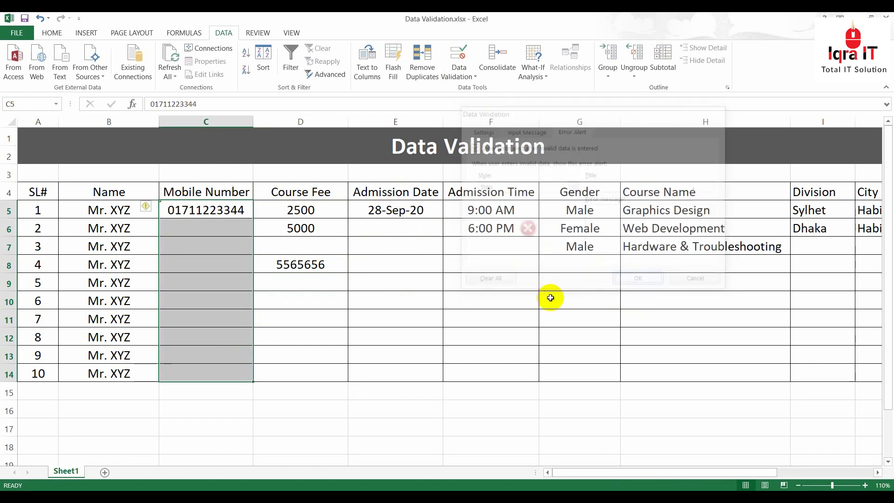
Enter 565565656 in C6
left_click(202, 226)
type("565565656")
key("Return")
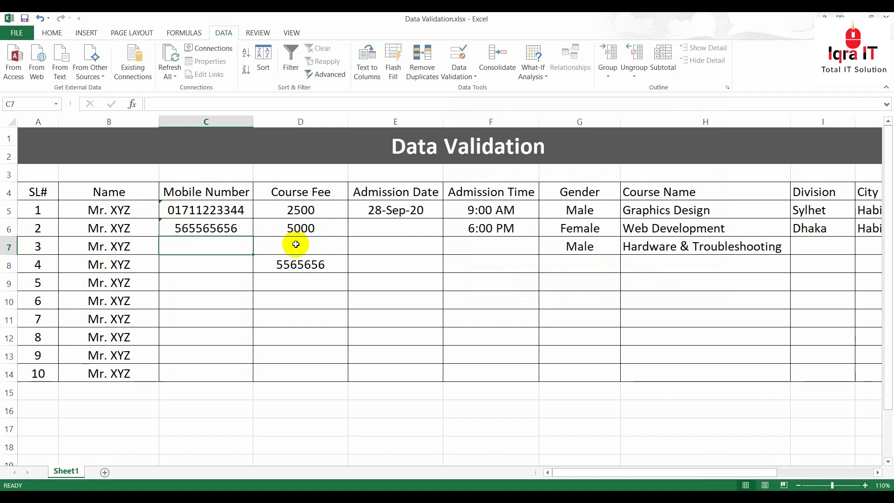